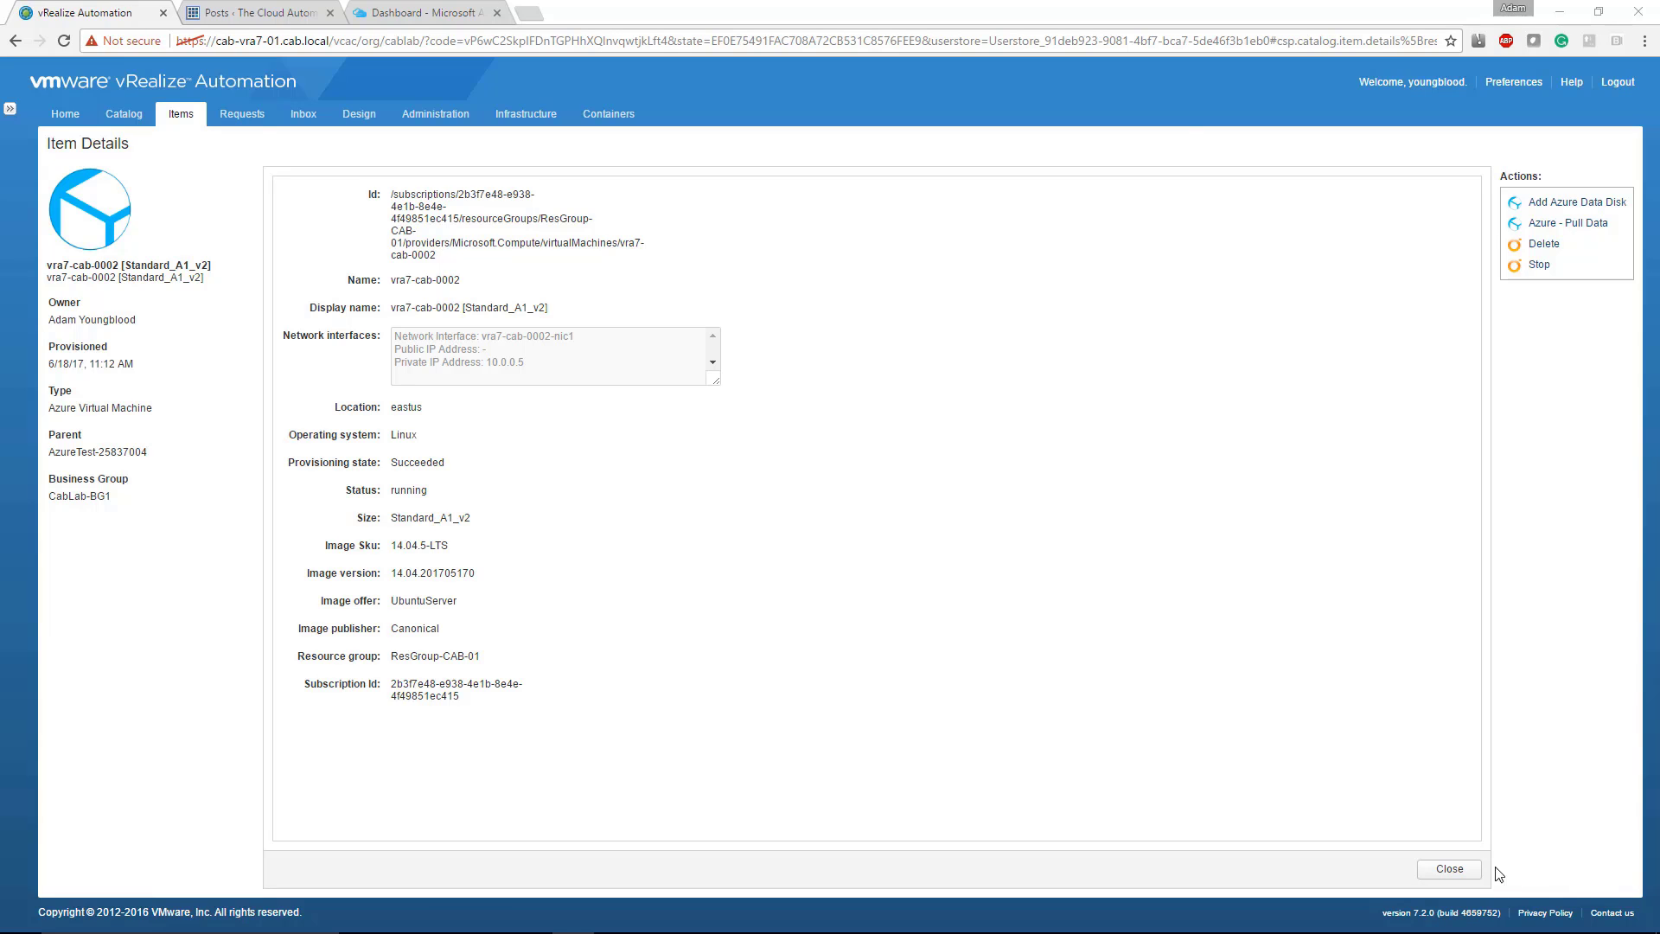
Step: Open the details of the vra7-cab-0002 virtual machine in the AzureTest-25837004 deployment and review its size
click(1442, 868)
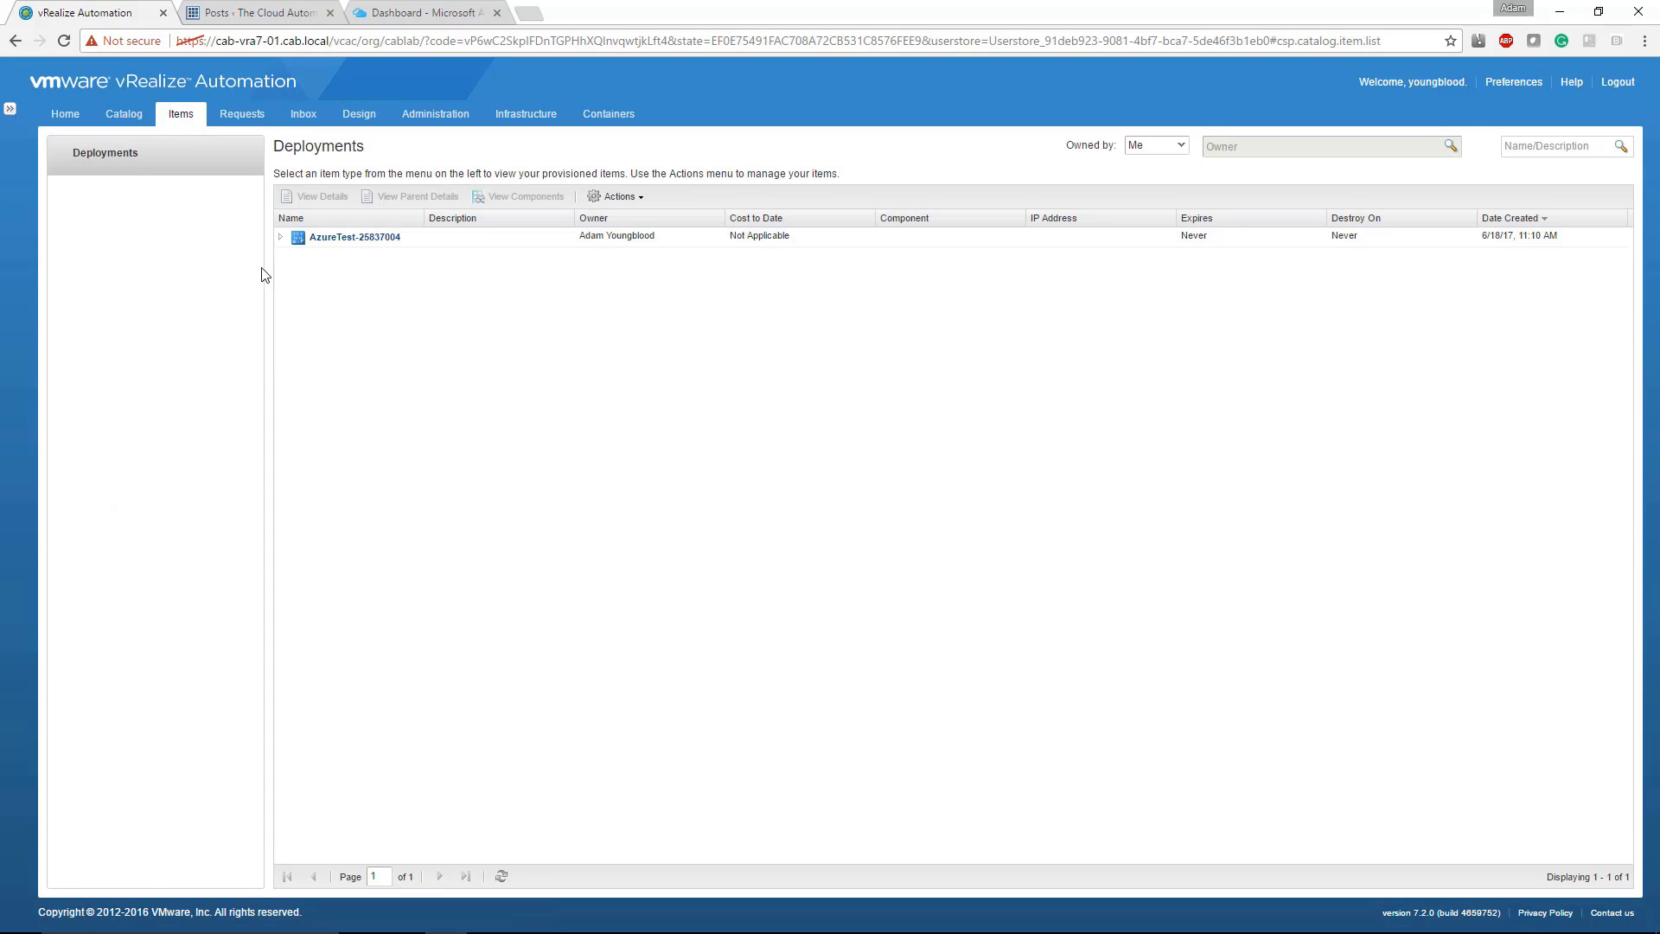
click(280, 238)
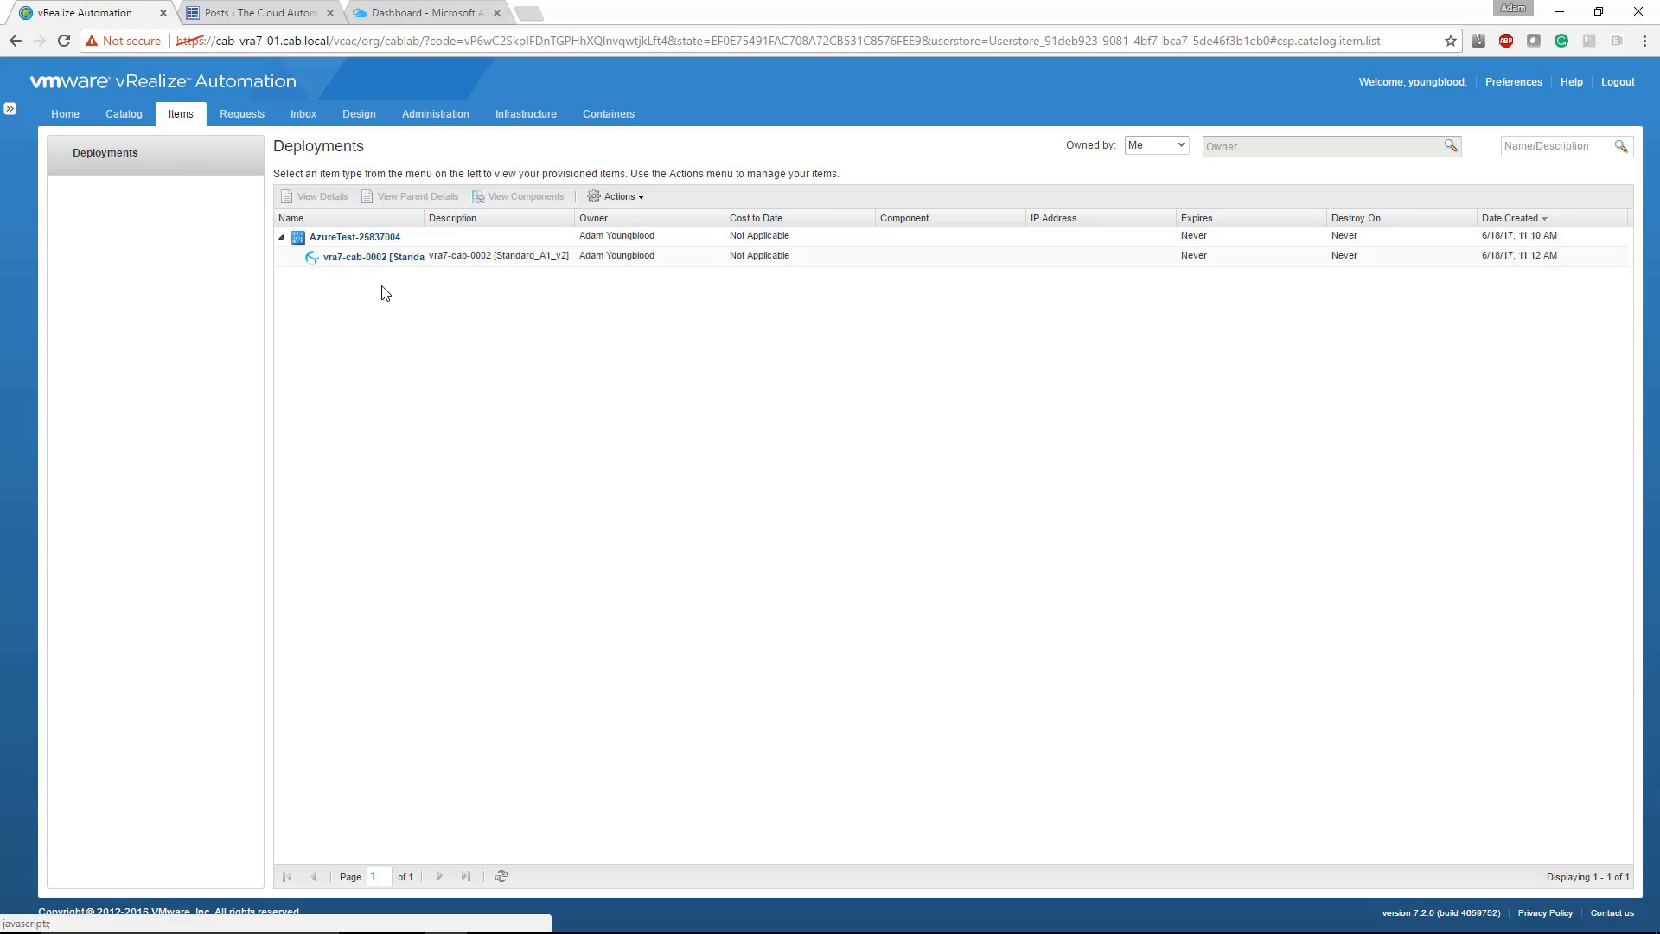
click(374, 259)
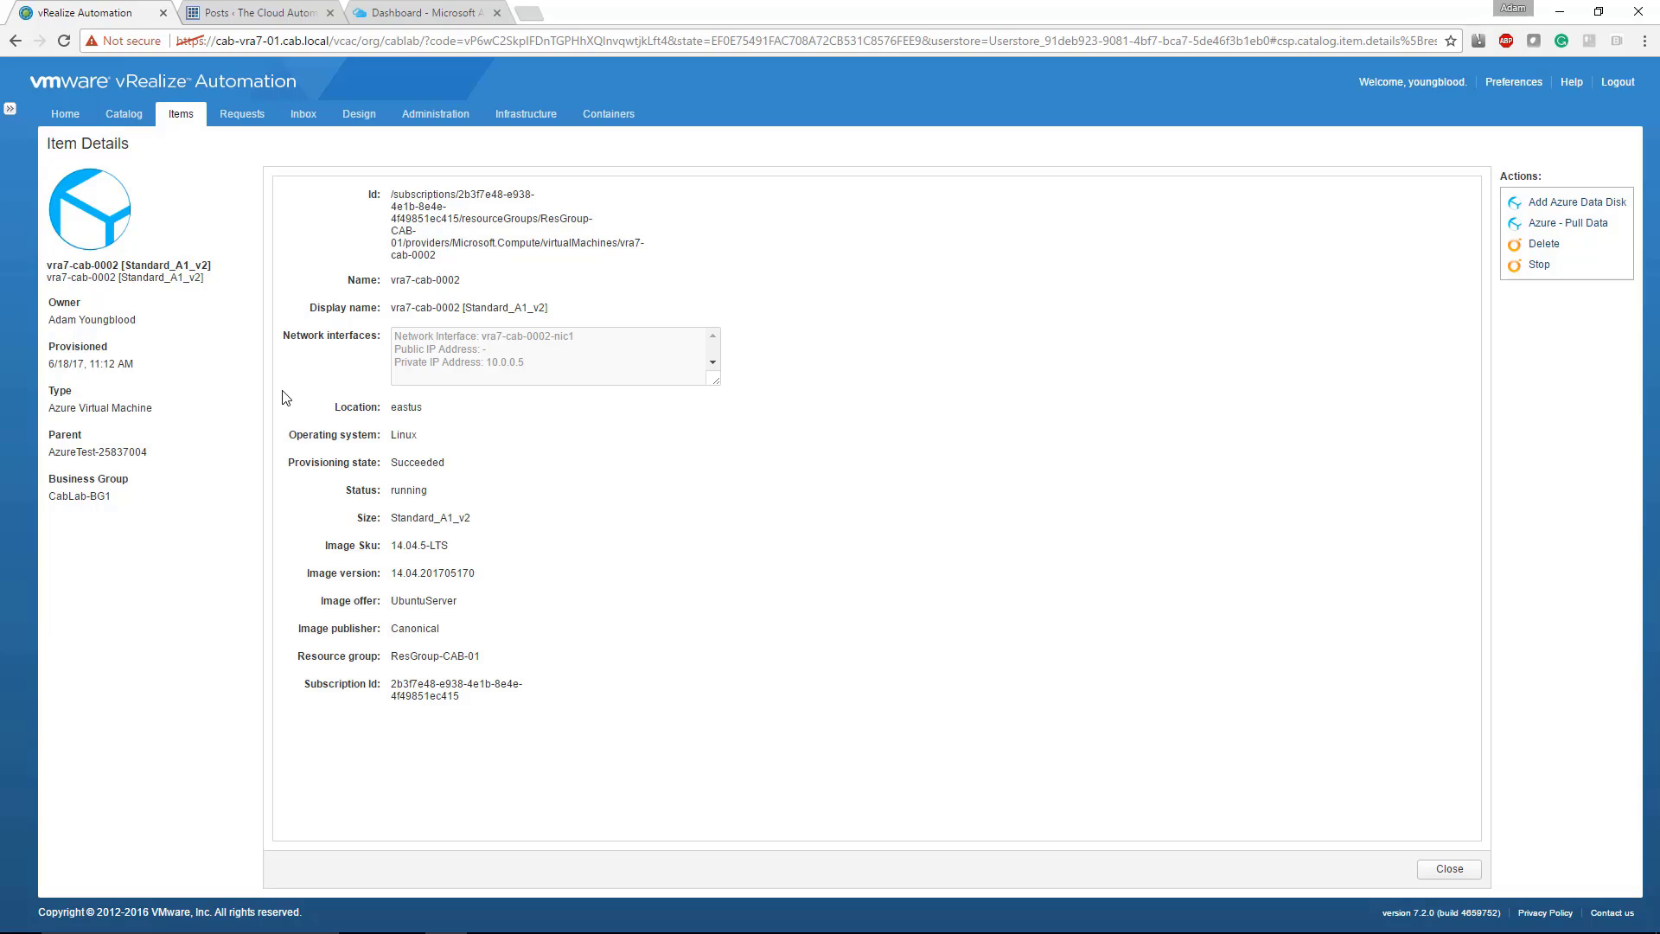
double_click(409, 517)
click(409, 517)
Step: Start the Azure - Pull Data action on the virtual machine and review its request pages from General through Network
click(1559, 225)
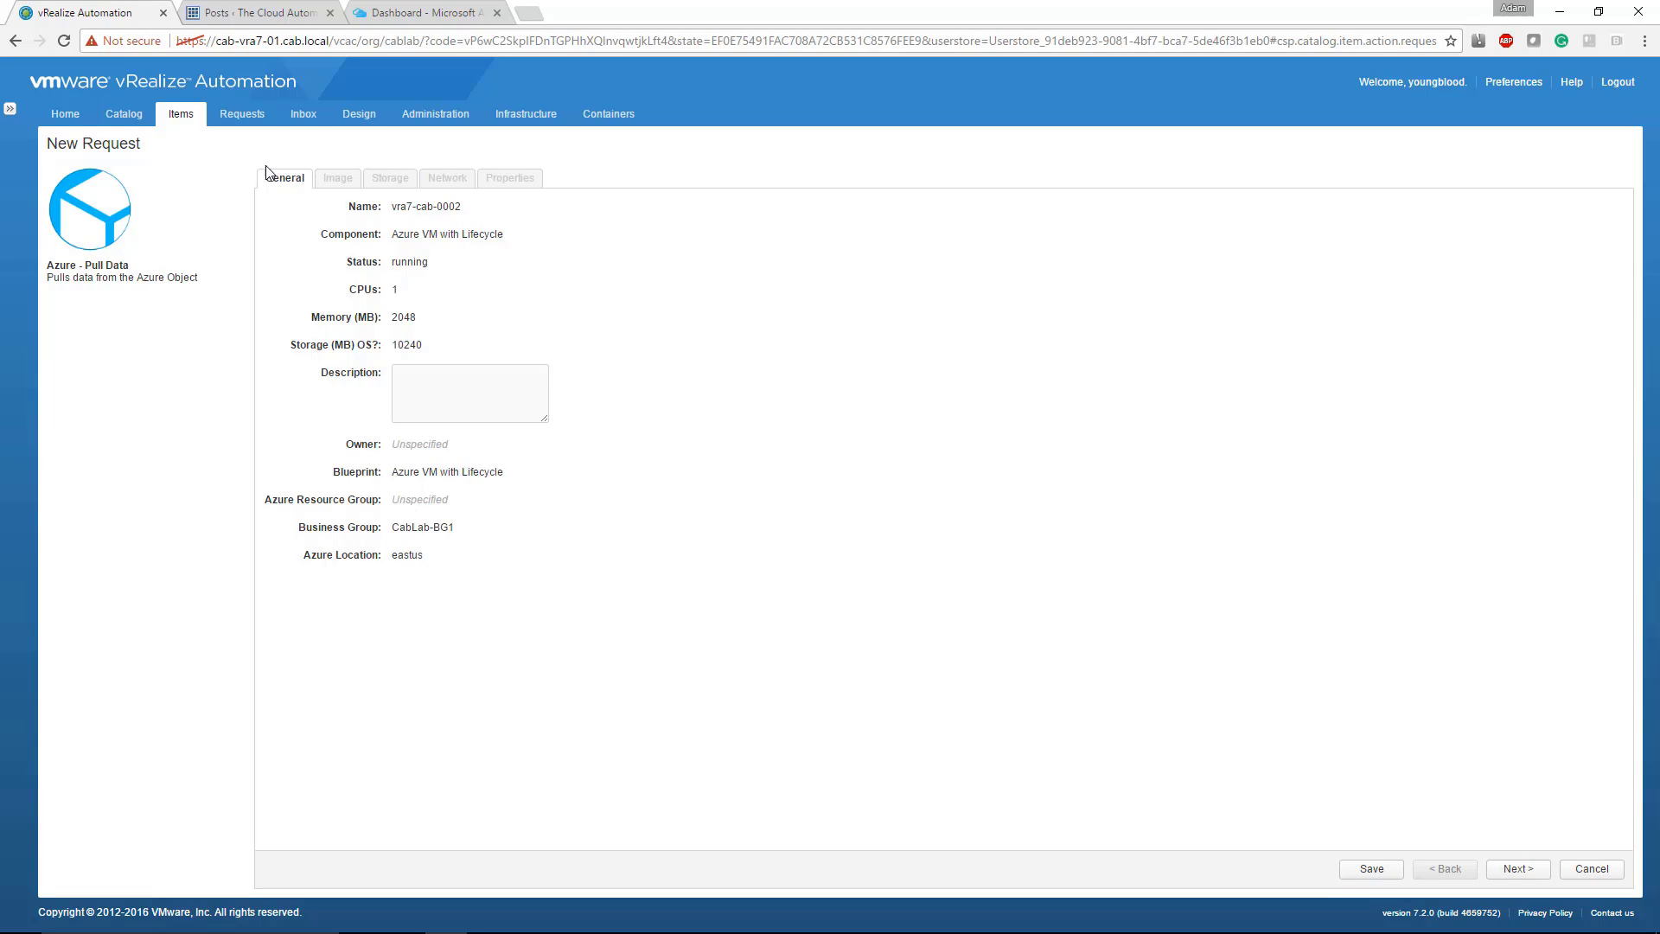
double_click(336, 177)
click(380, 184)
click(1517, 869)
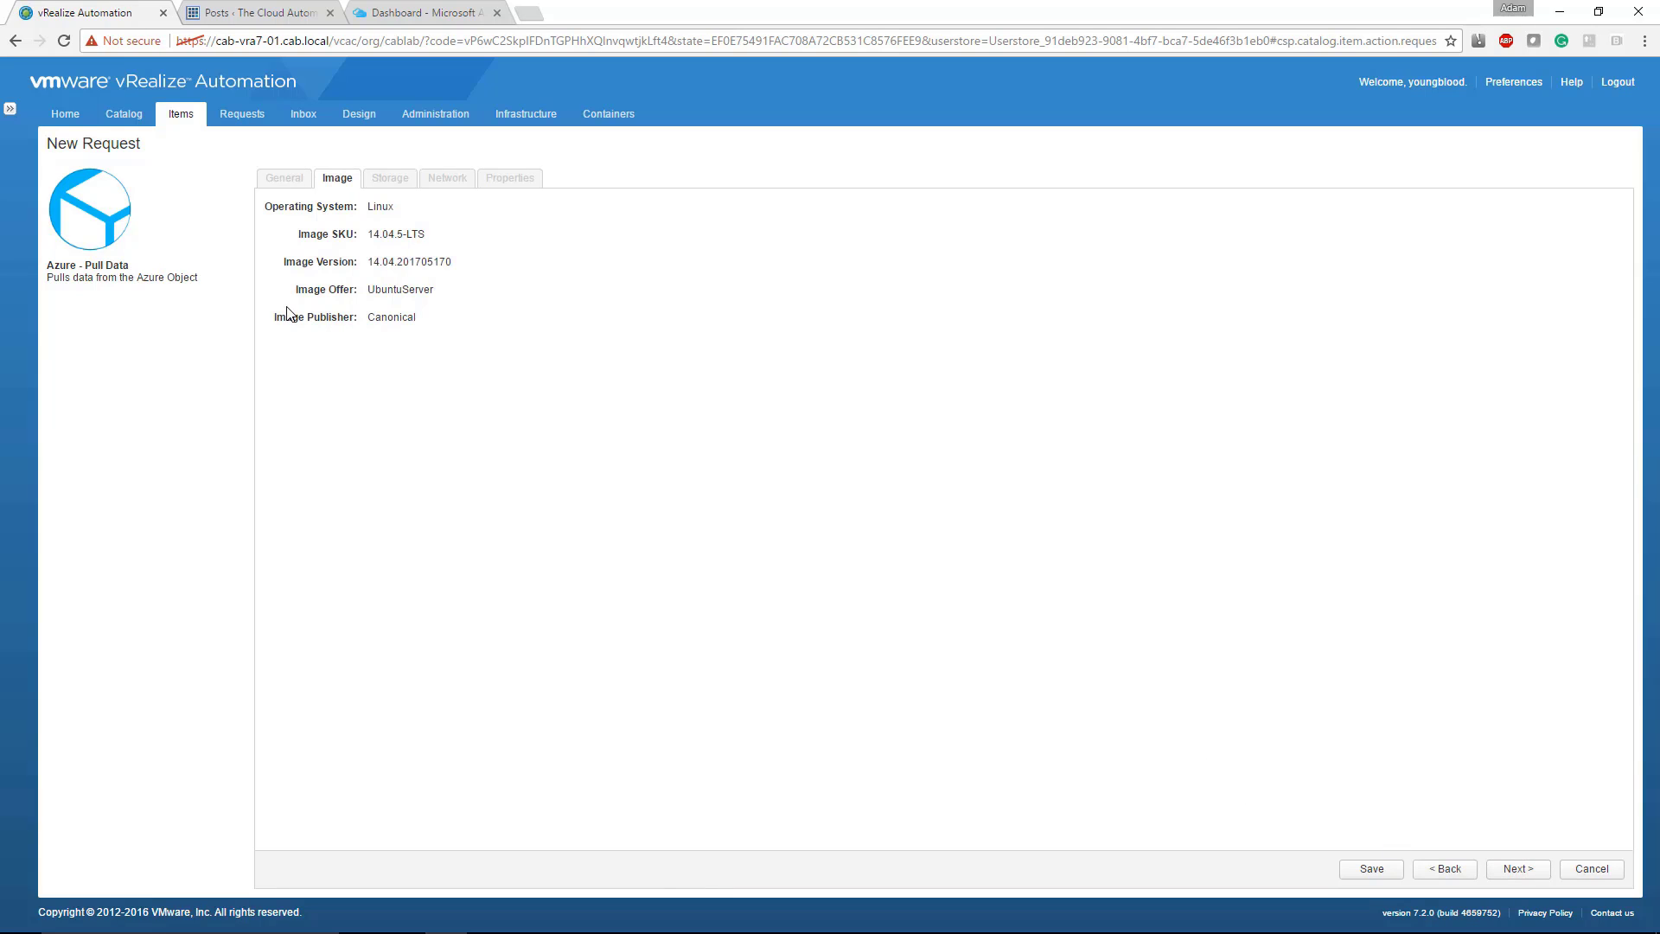
click(1512, 873)
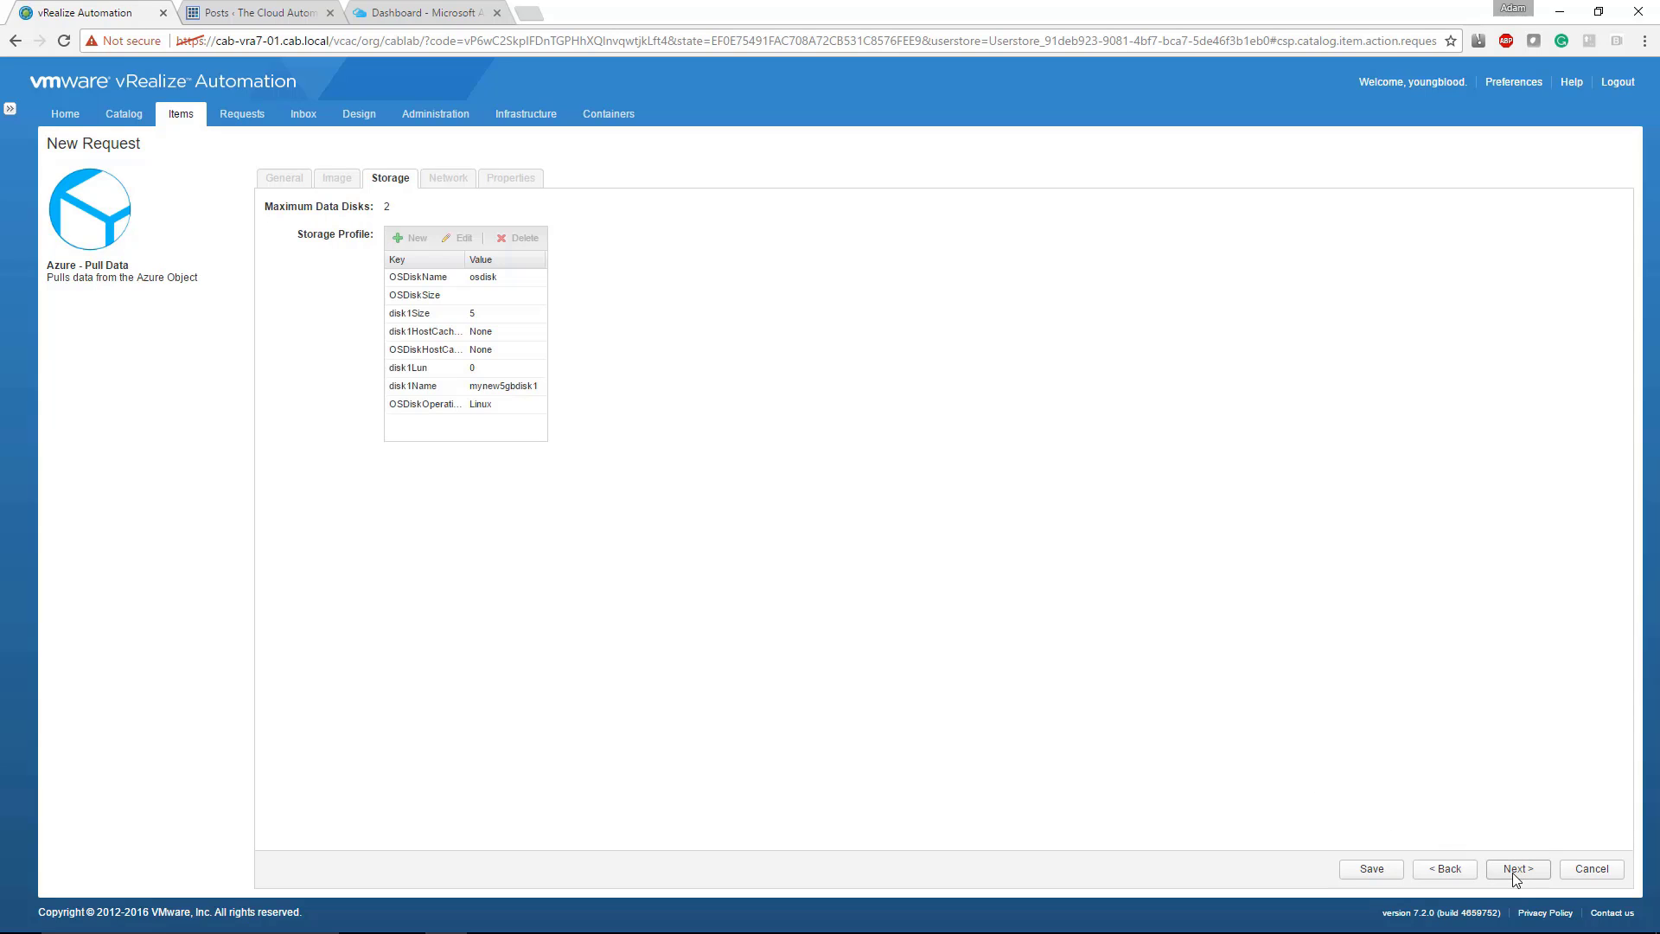
click(1512, 873)
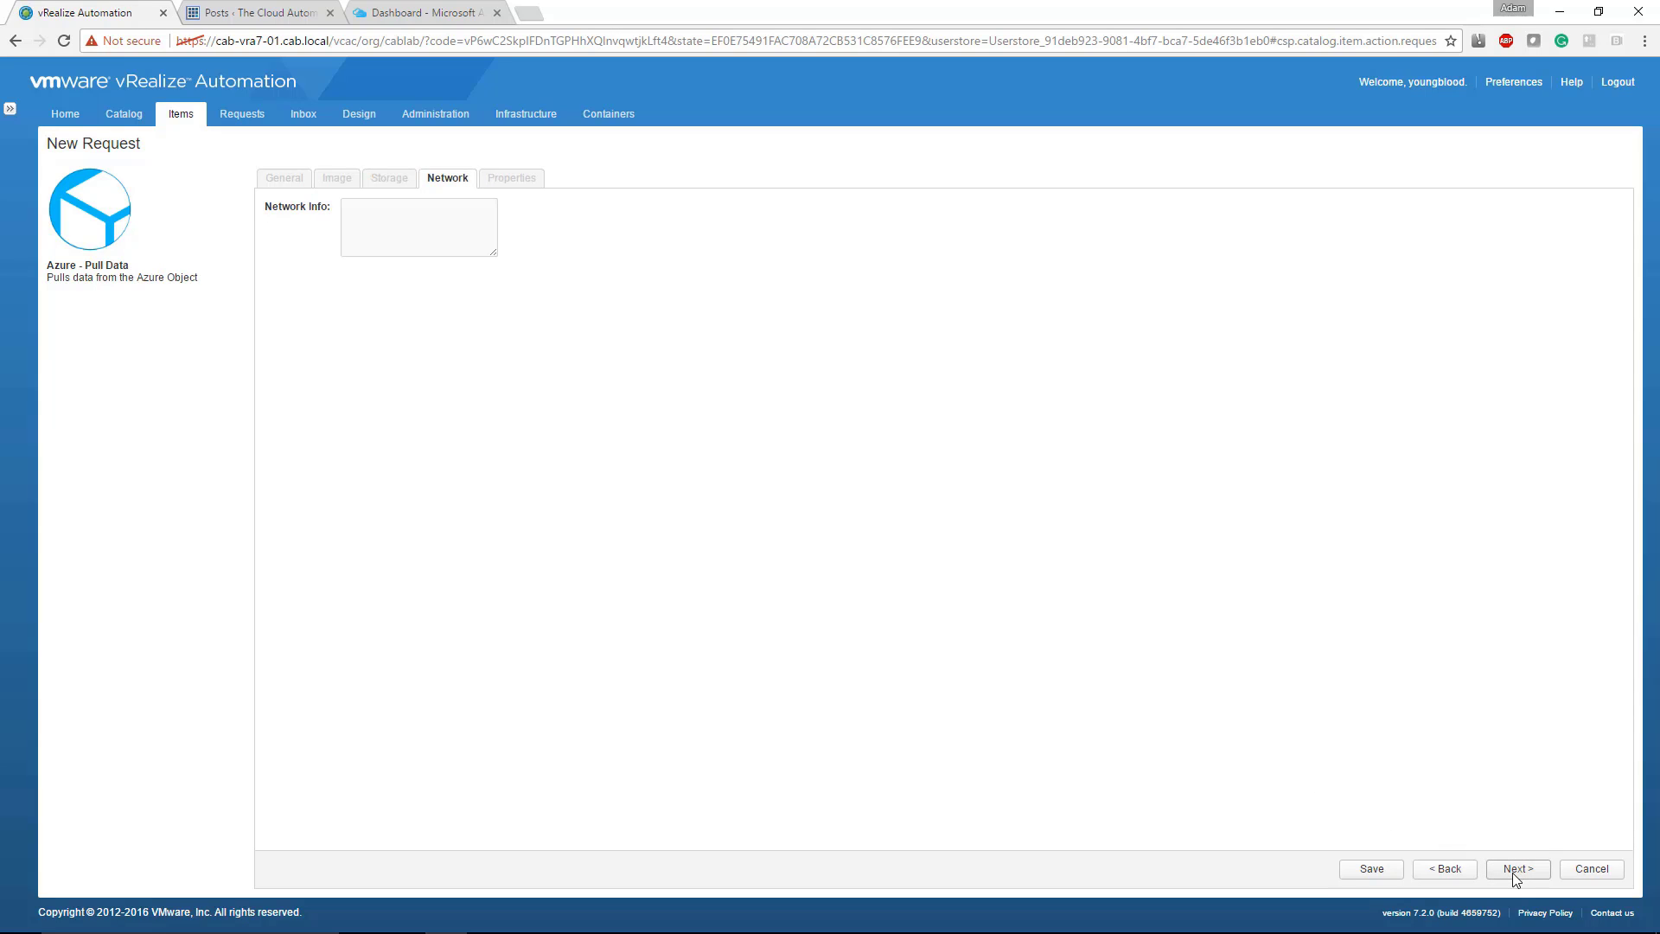
click(1512, 873)
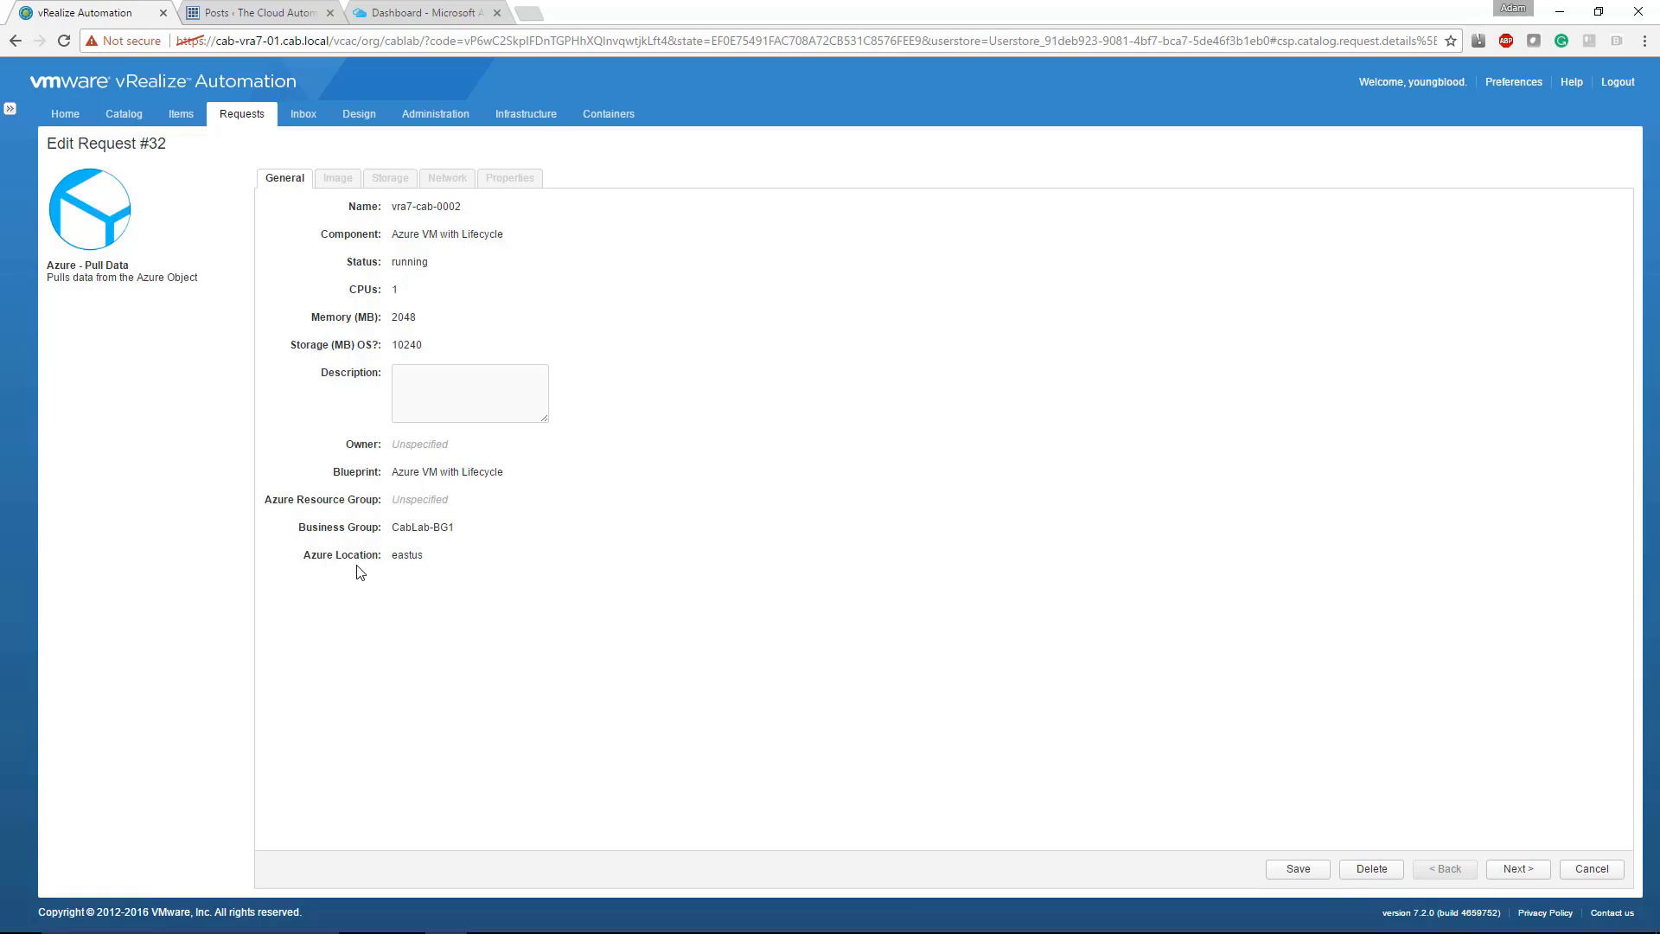
Step: Switch to vRealize Orchestrator and review the general information and input parameters of the Azure - Pull Data workflow
click(495, 924)
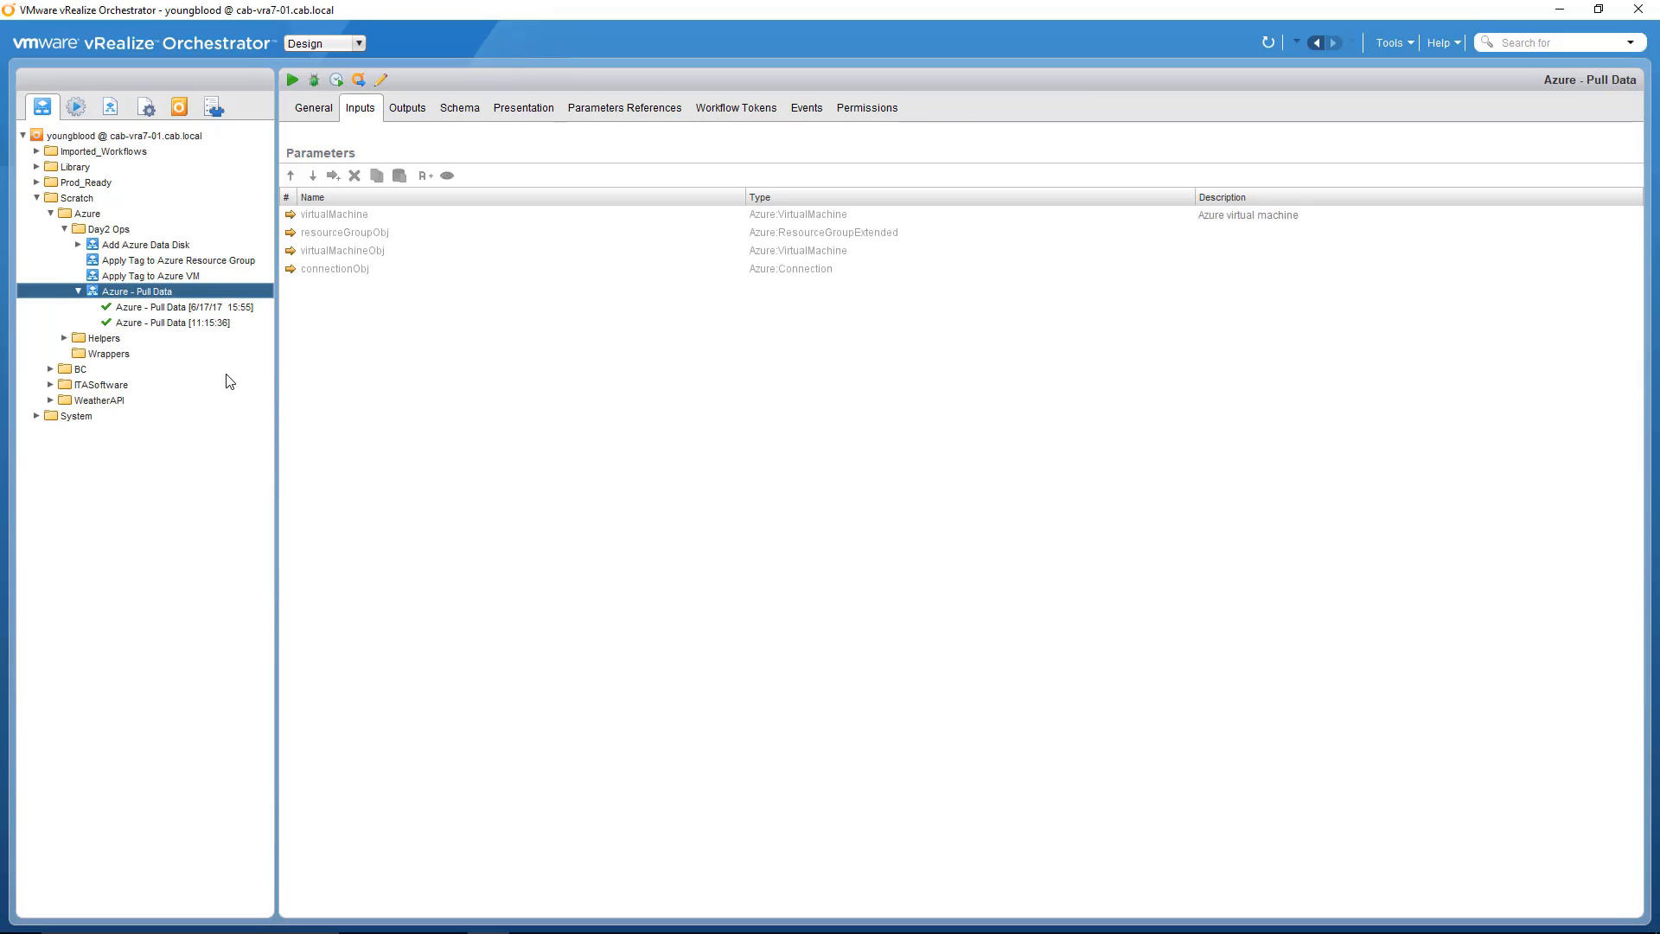
click(313, 107)
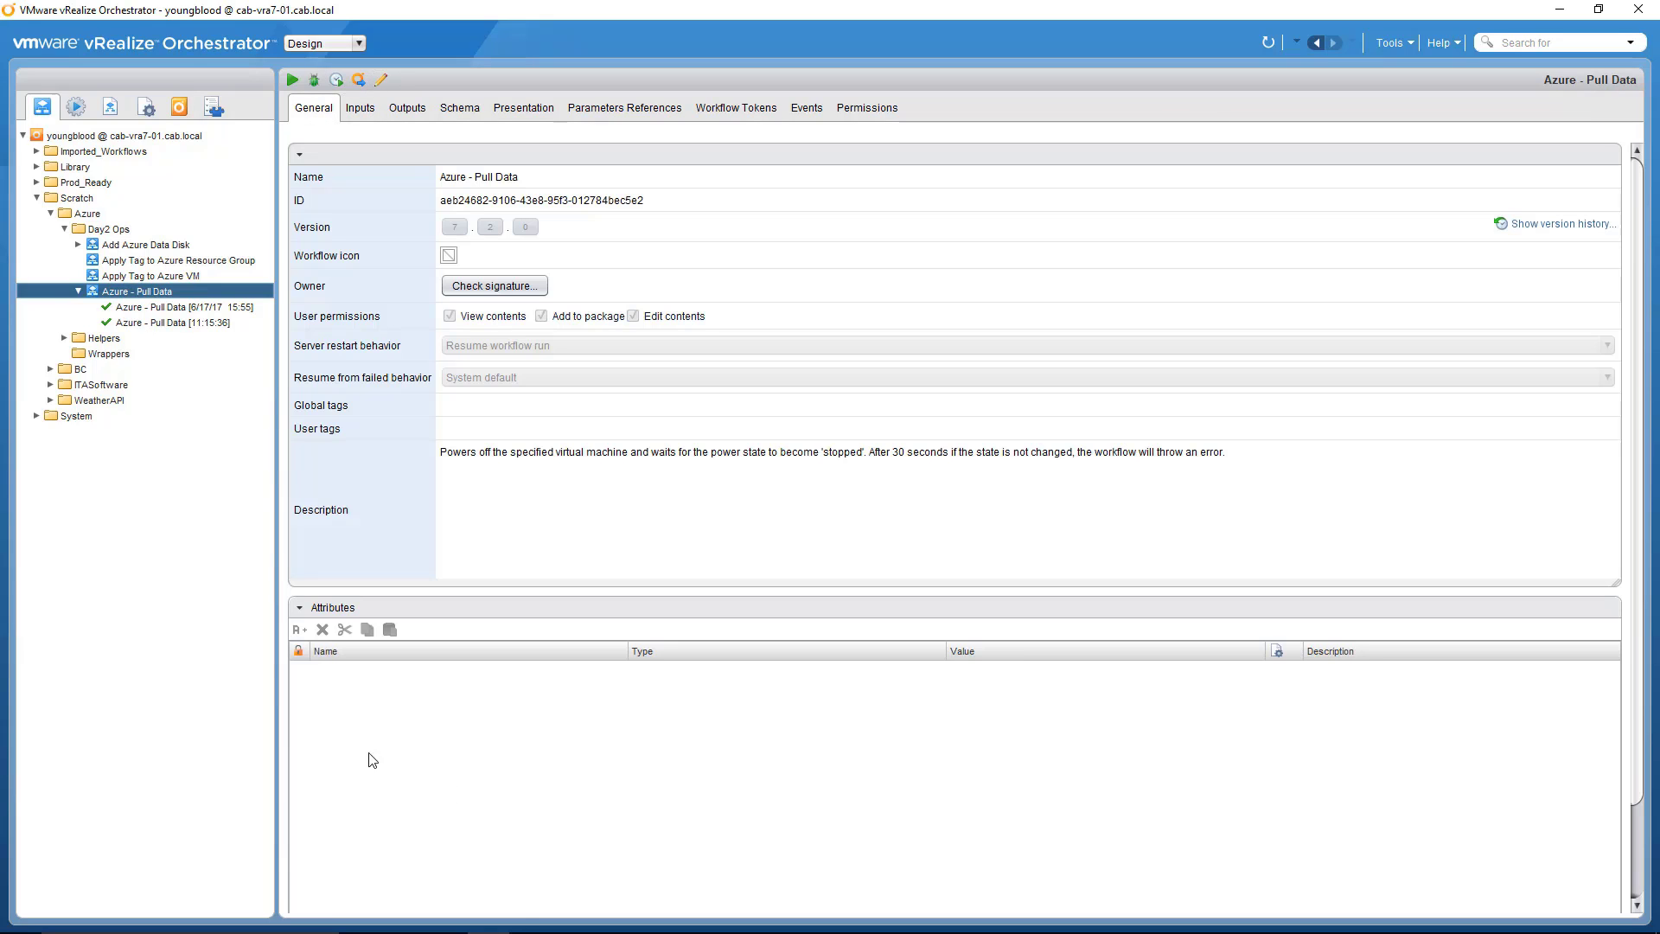
click(361, 111)
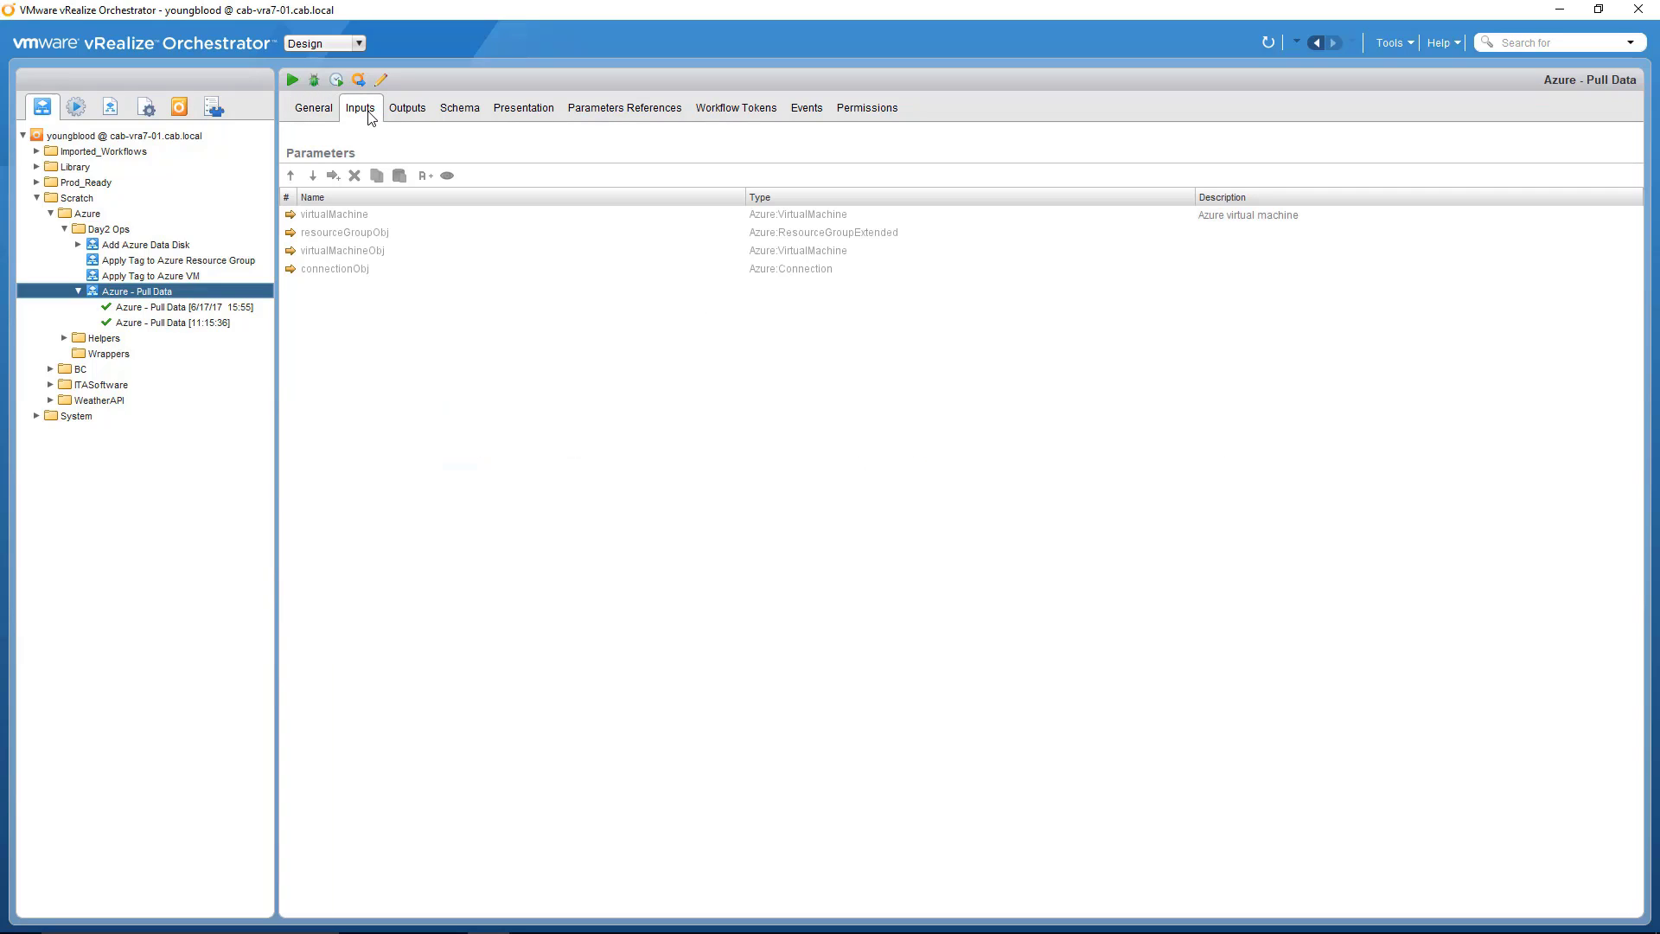
Step: Examine the Scriptable task in the workflow schema, including its info, input and output parameters, and script
click(459, 107)
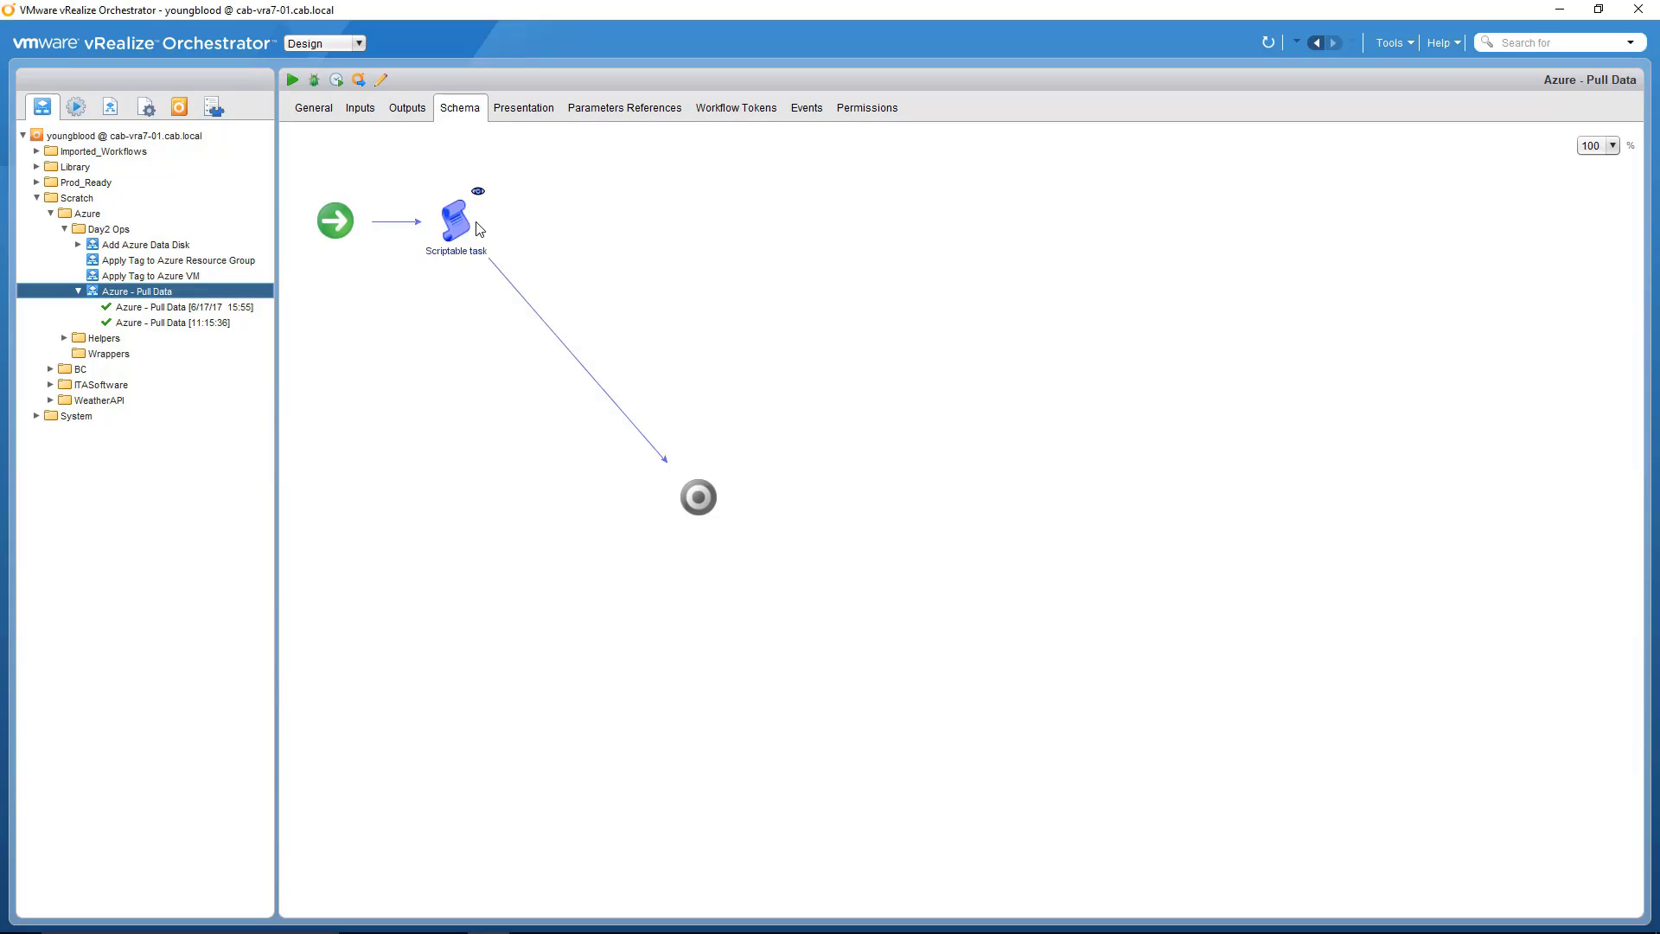
click(477, 192)
click(284, 204)
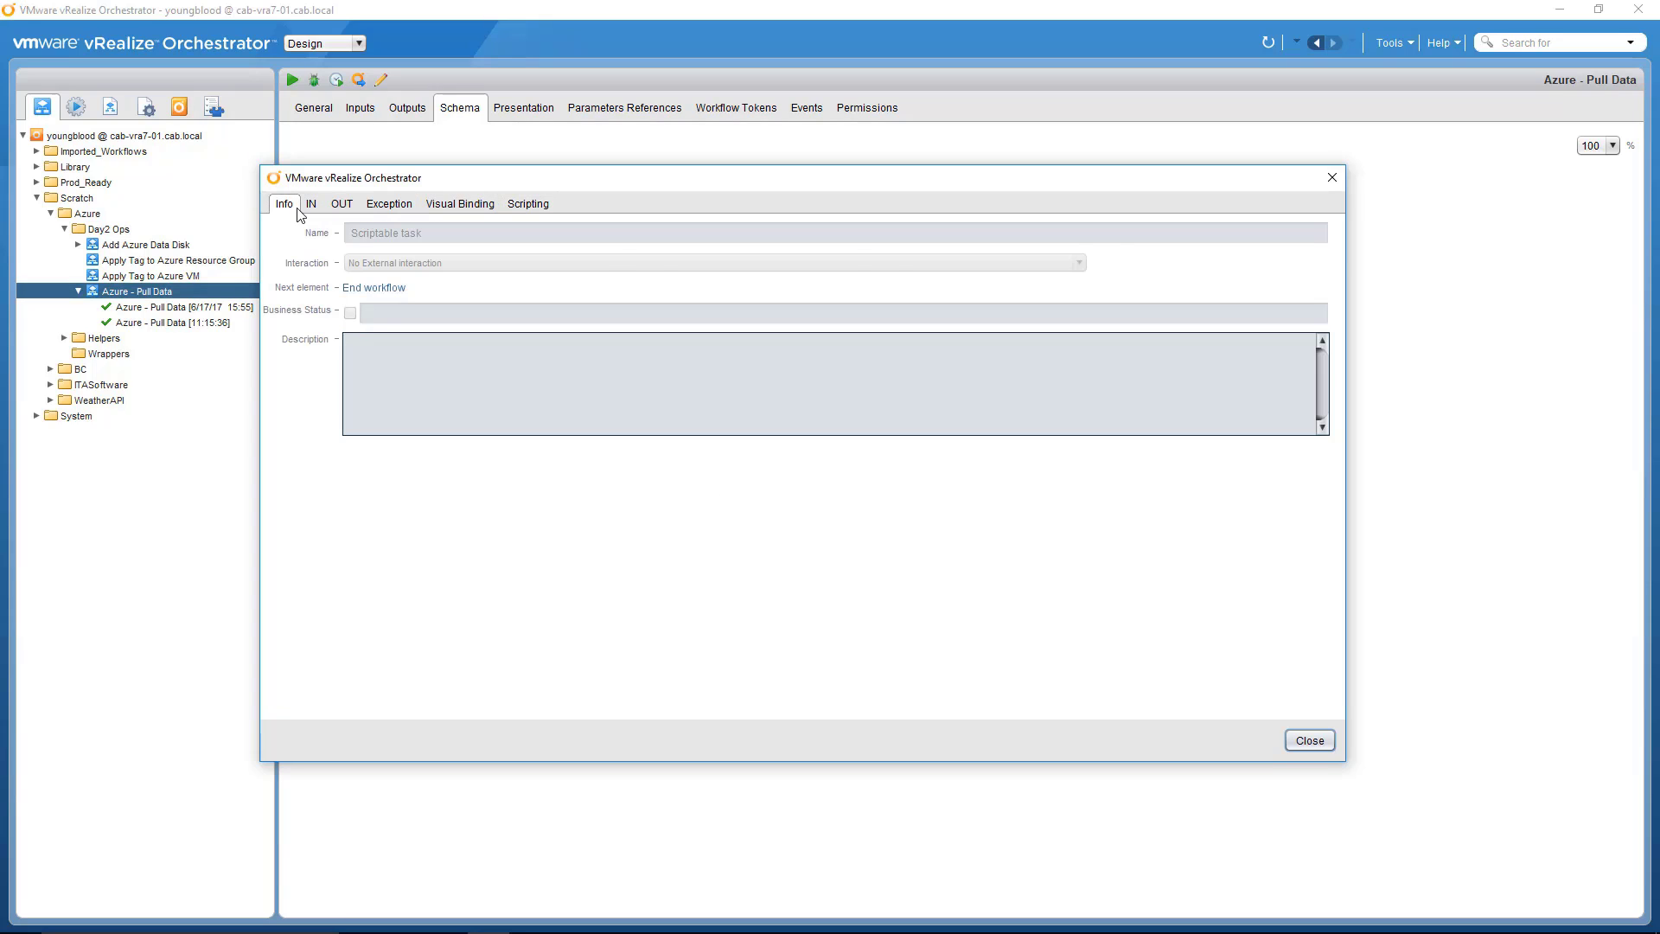
click(310, 204)
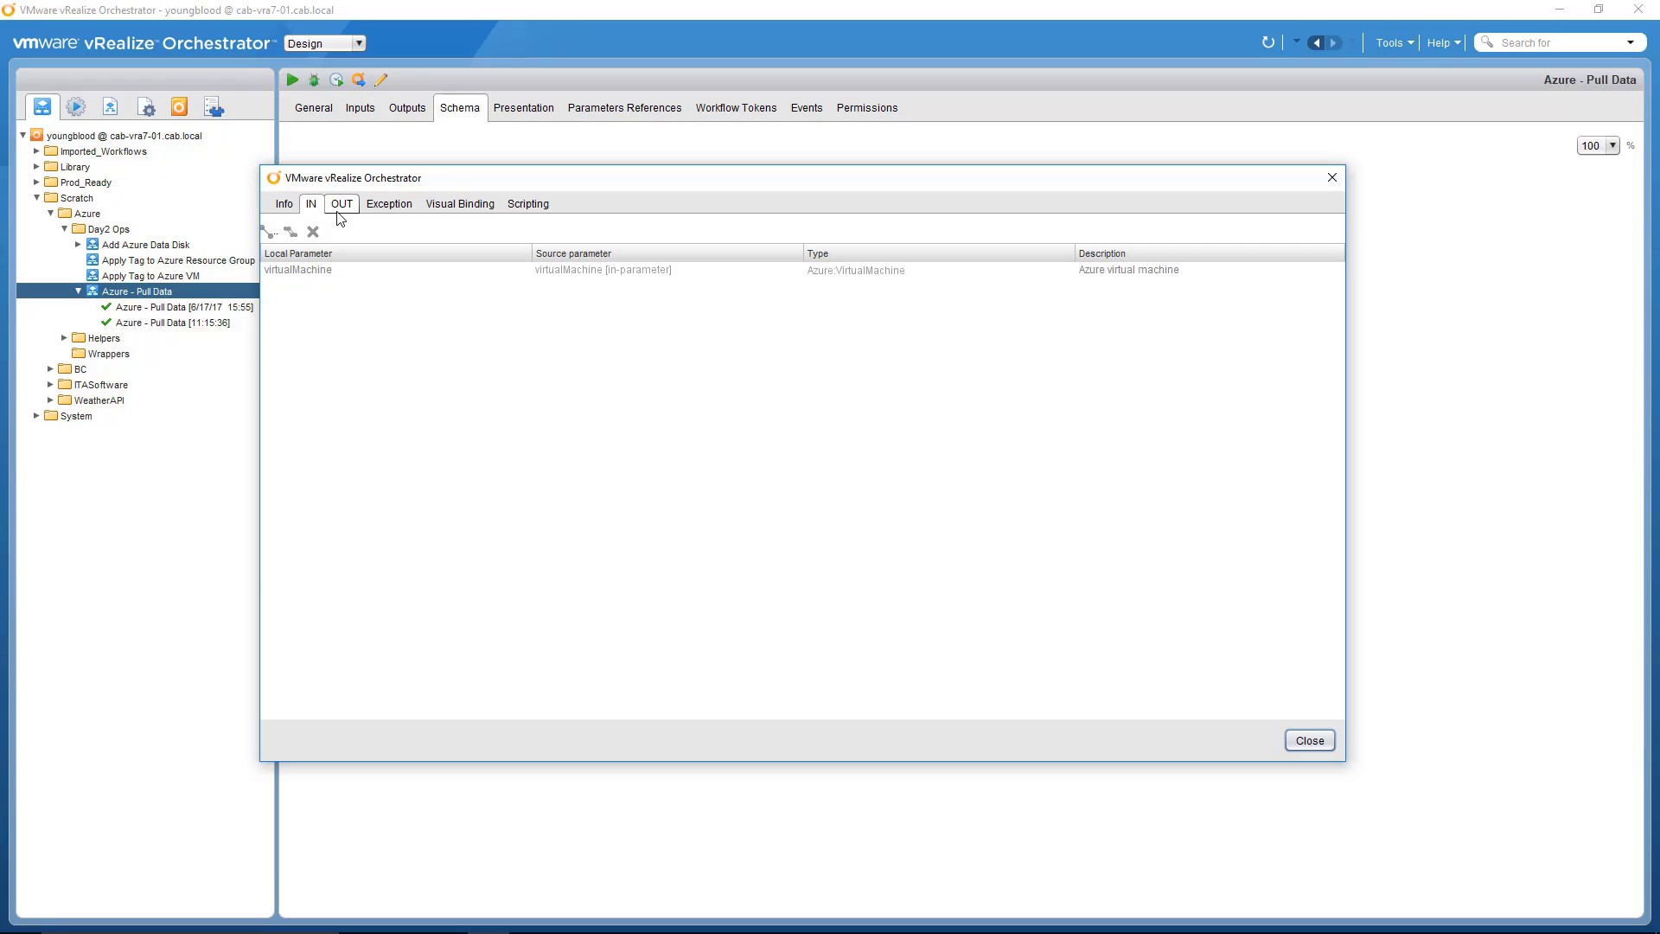
click(341, 208)
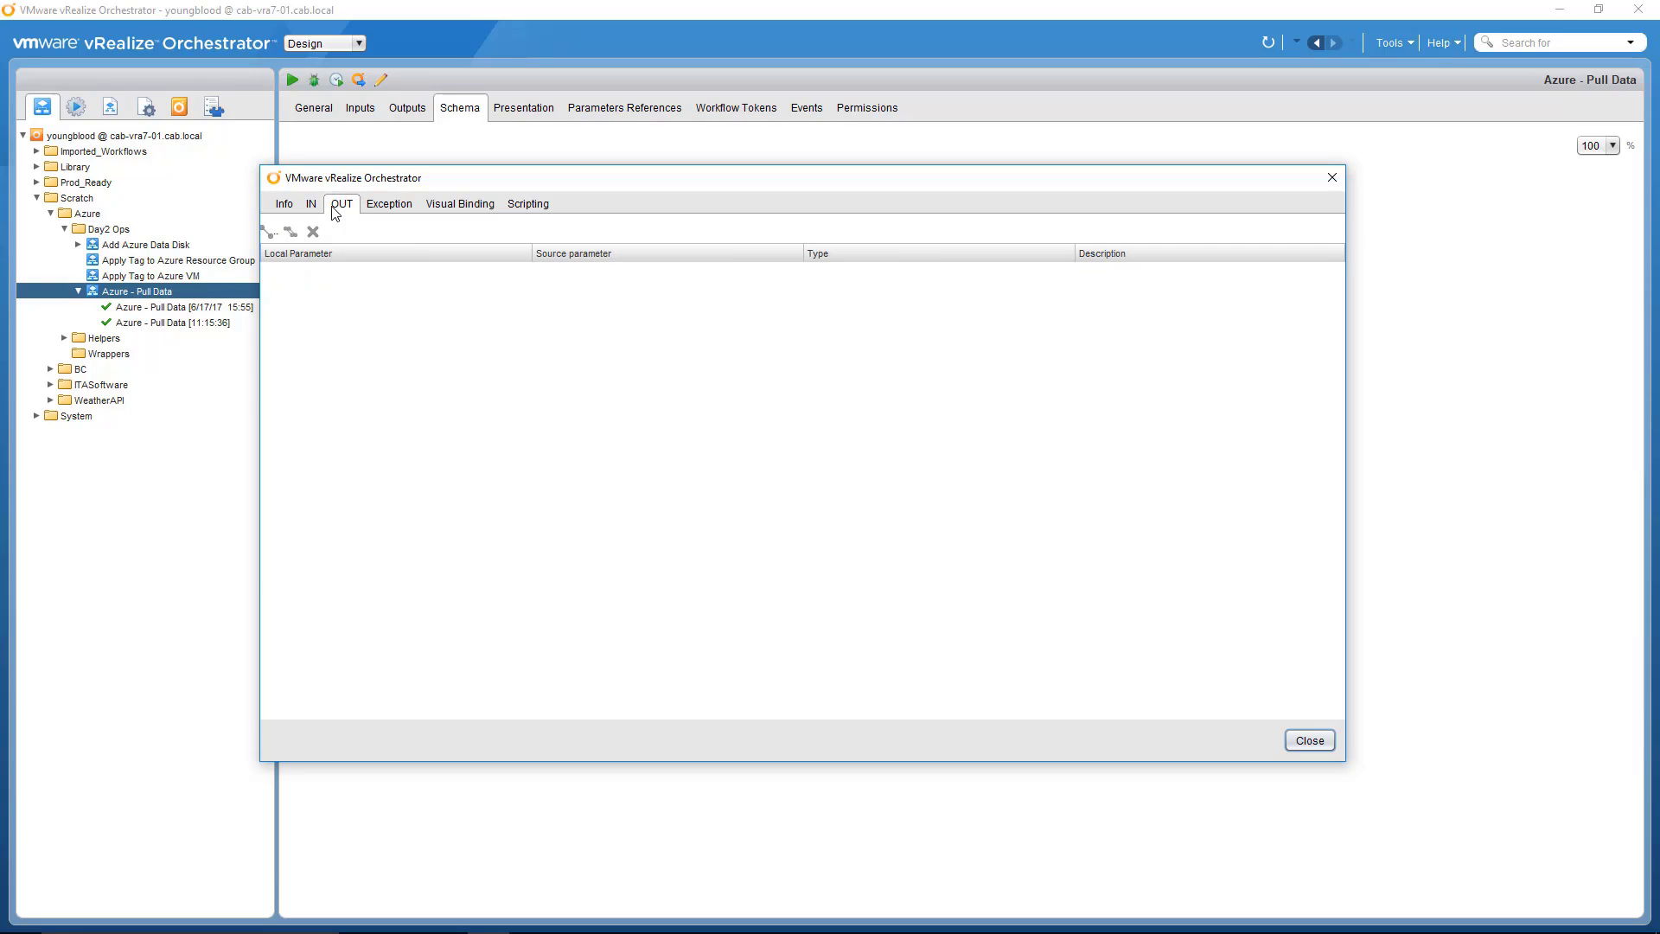
click(528, 208)
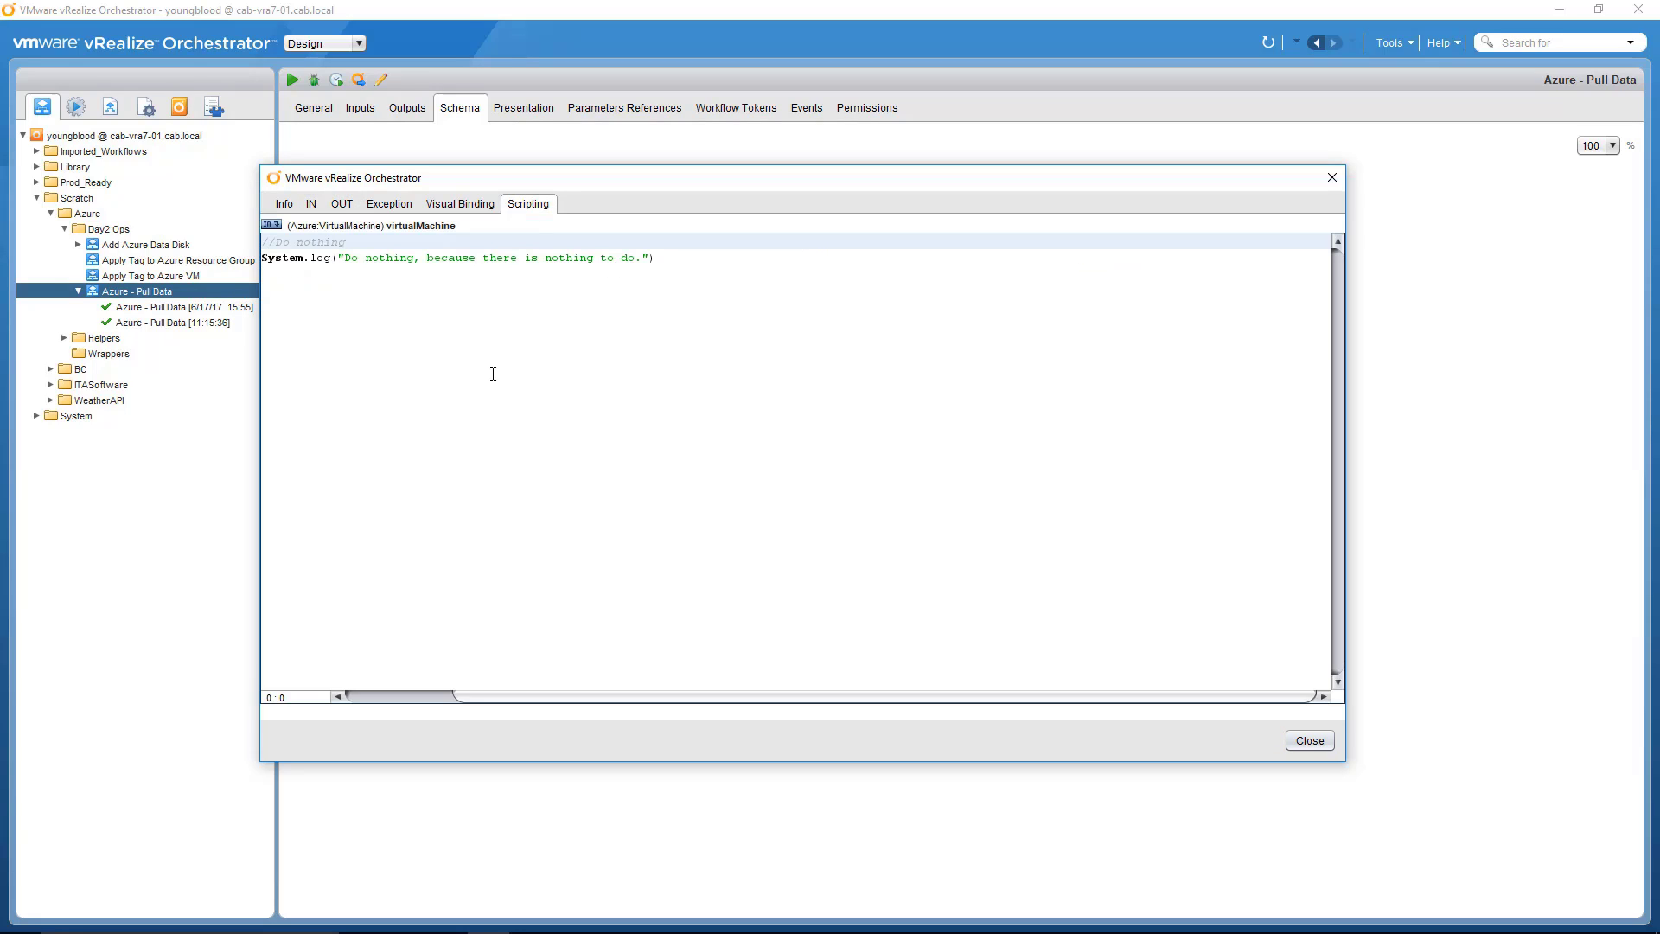
triple_click(385, 283)
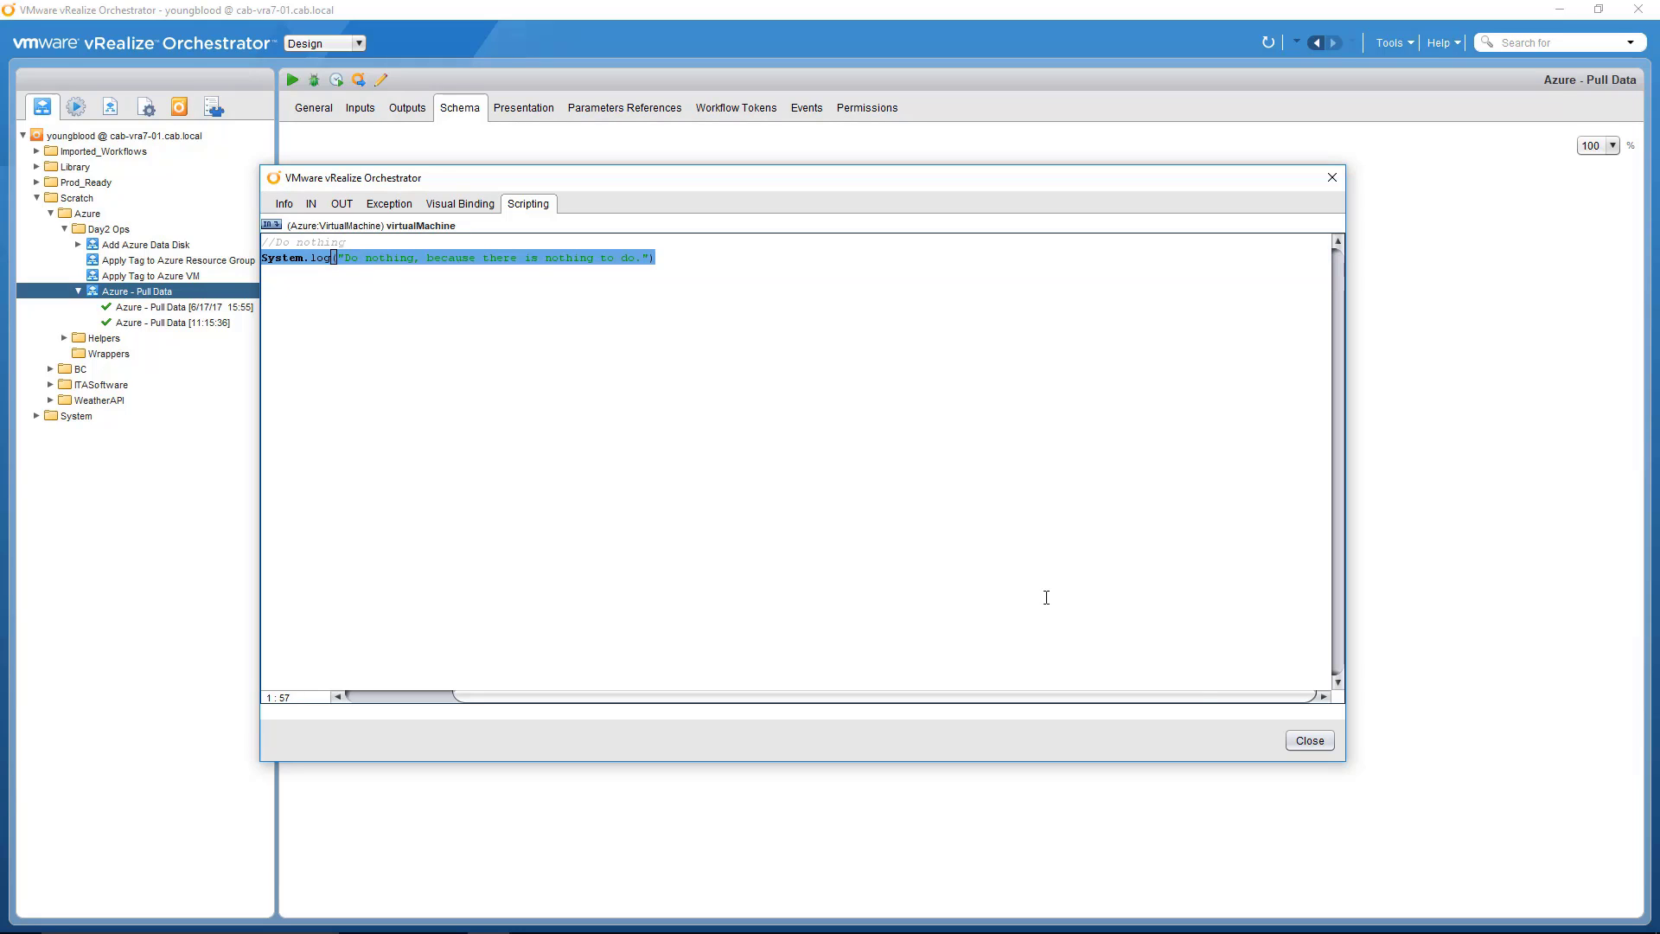
click(1323, 744)
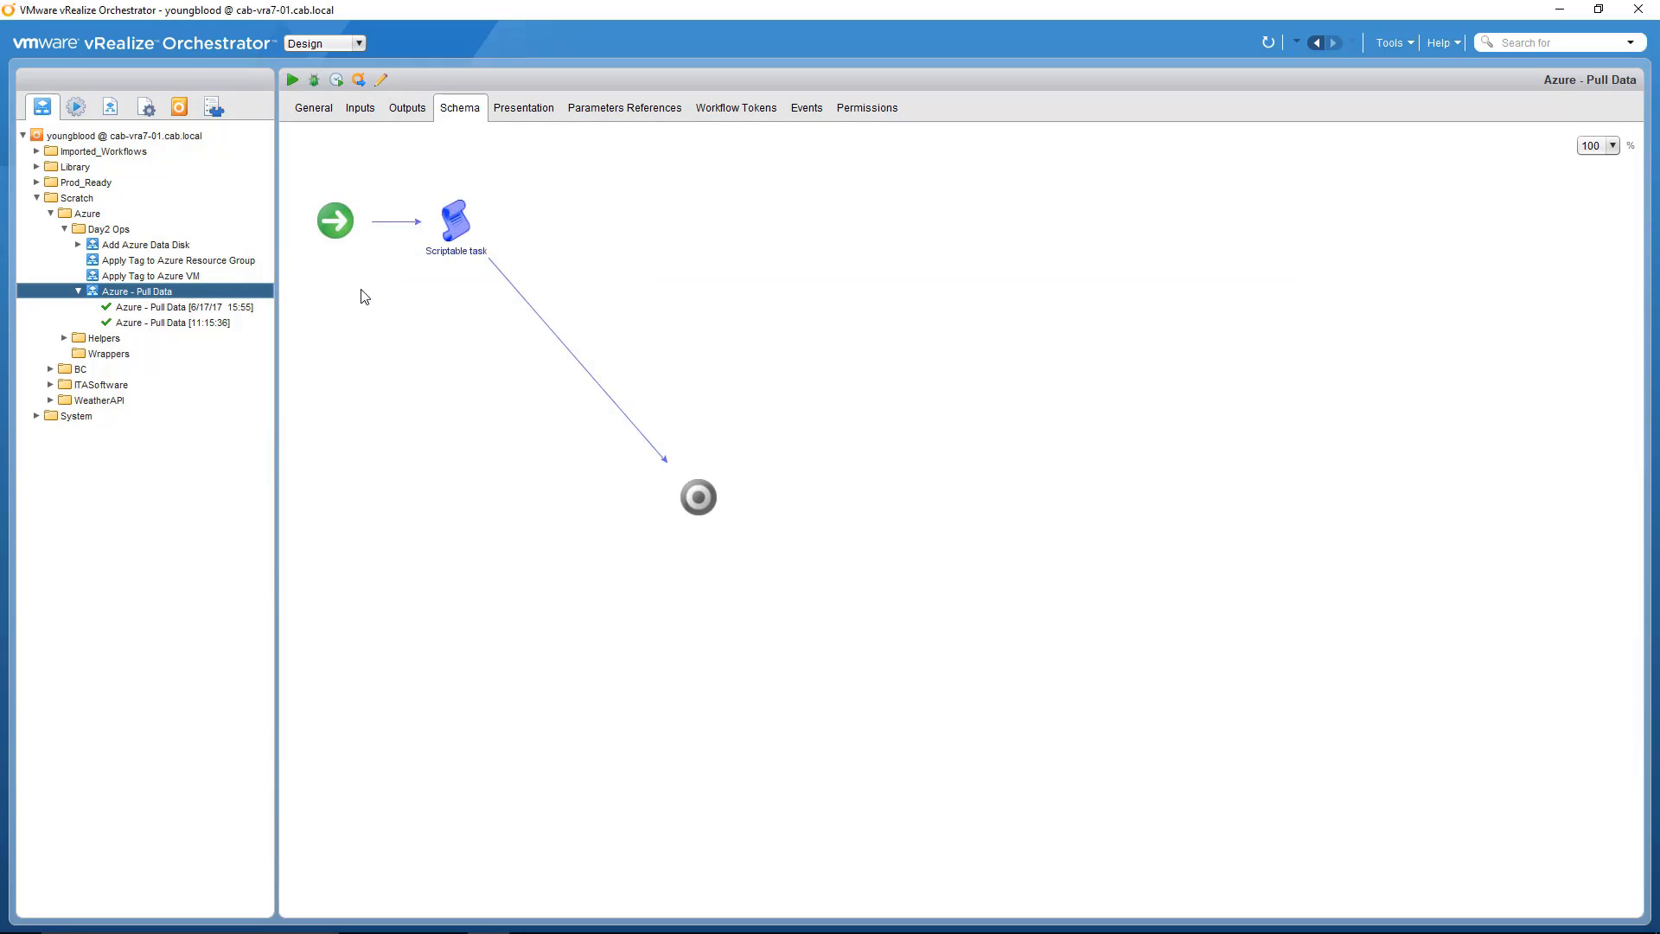
Step: Review the types of the workflow's input parameters, including virtualMachineObj and connectionObj
click(360, 108)
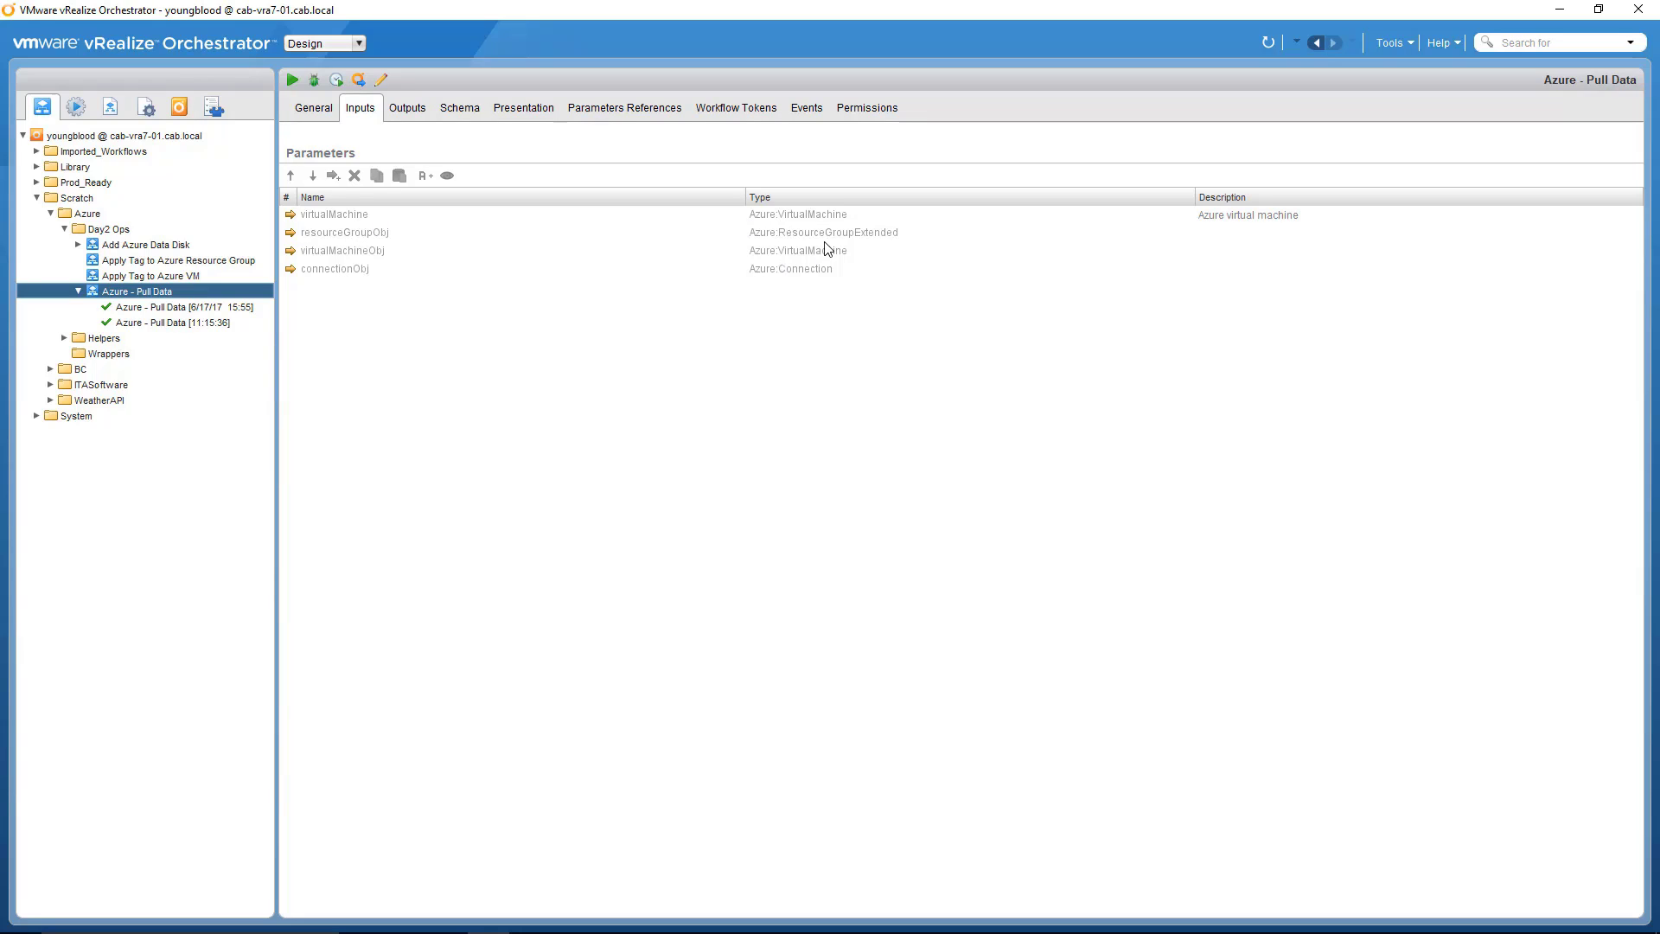
click(761, 253)
click(772, 271)
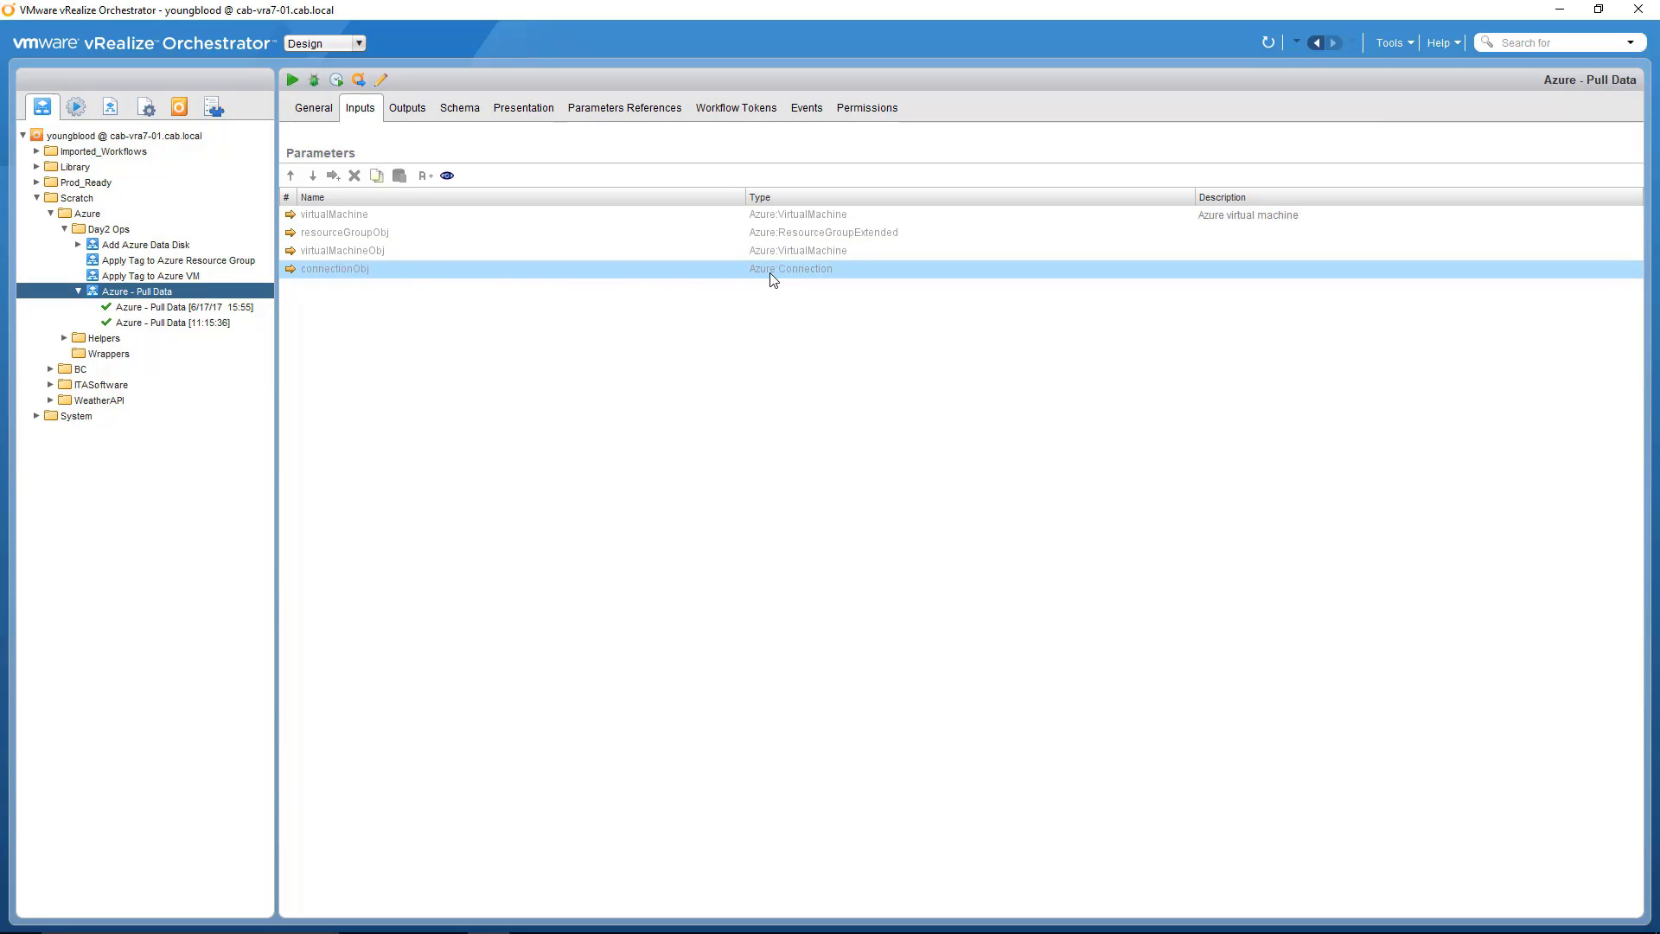
Step: Switch back to vRealize Automation and leave the unsubmitted Azure - Pull Data request
mouse_move(545, 930)
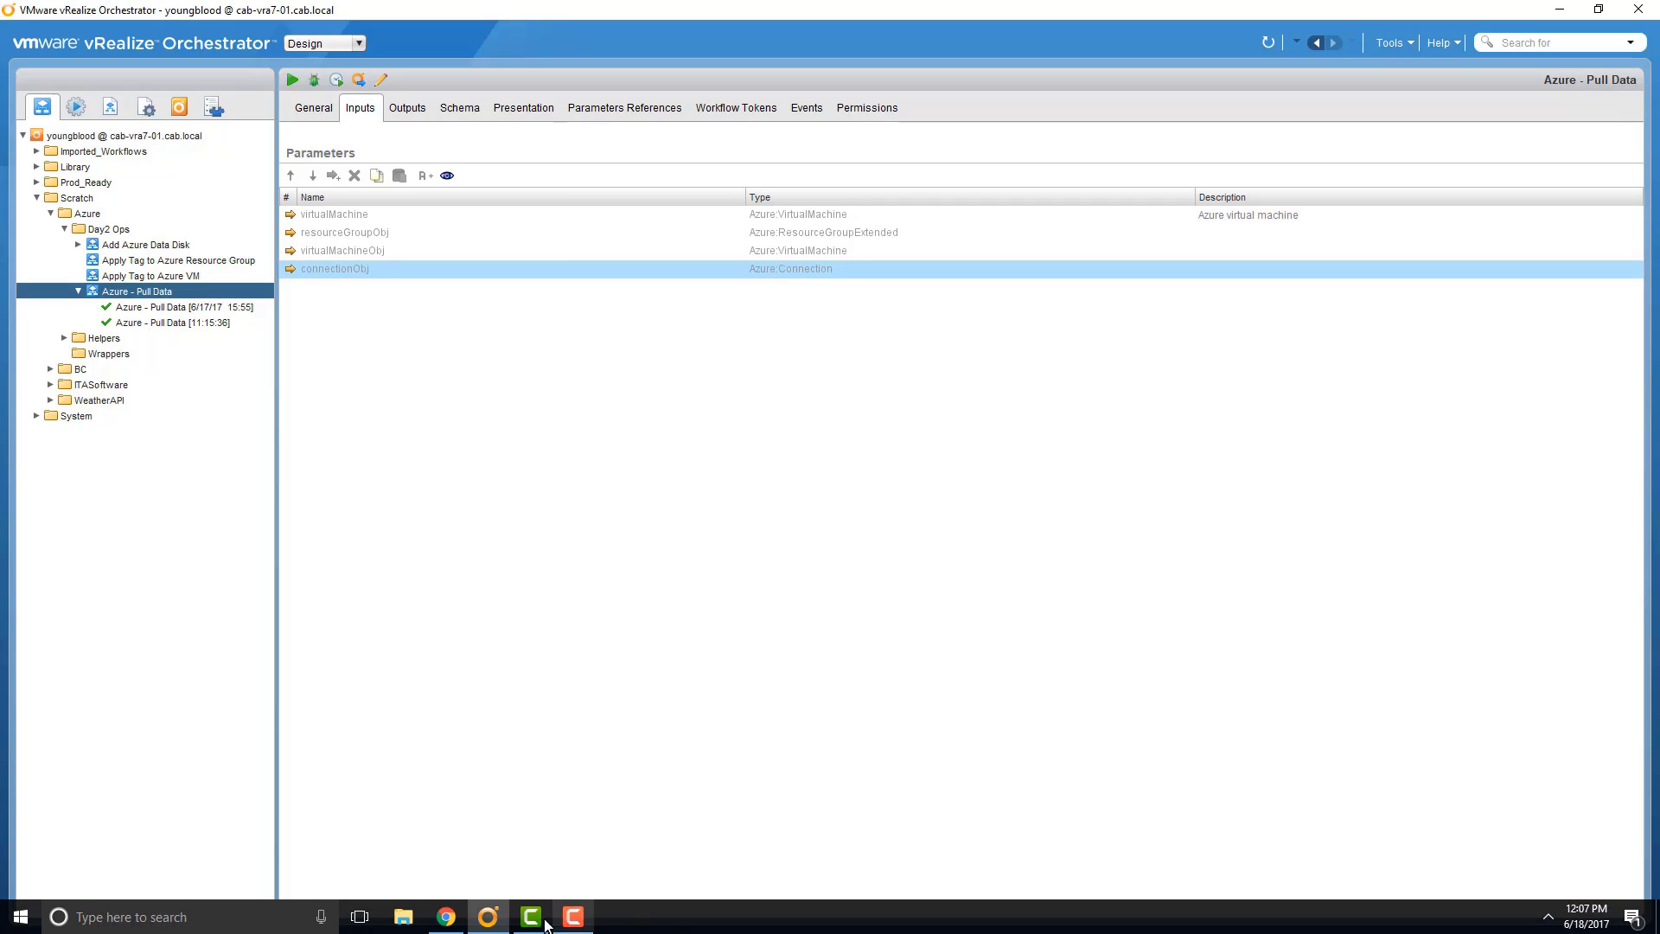
click(446, 917)
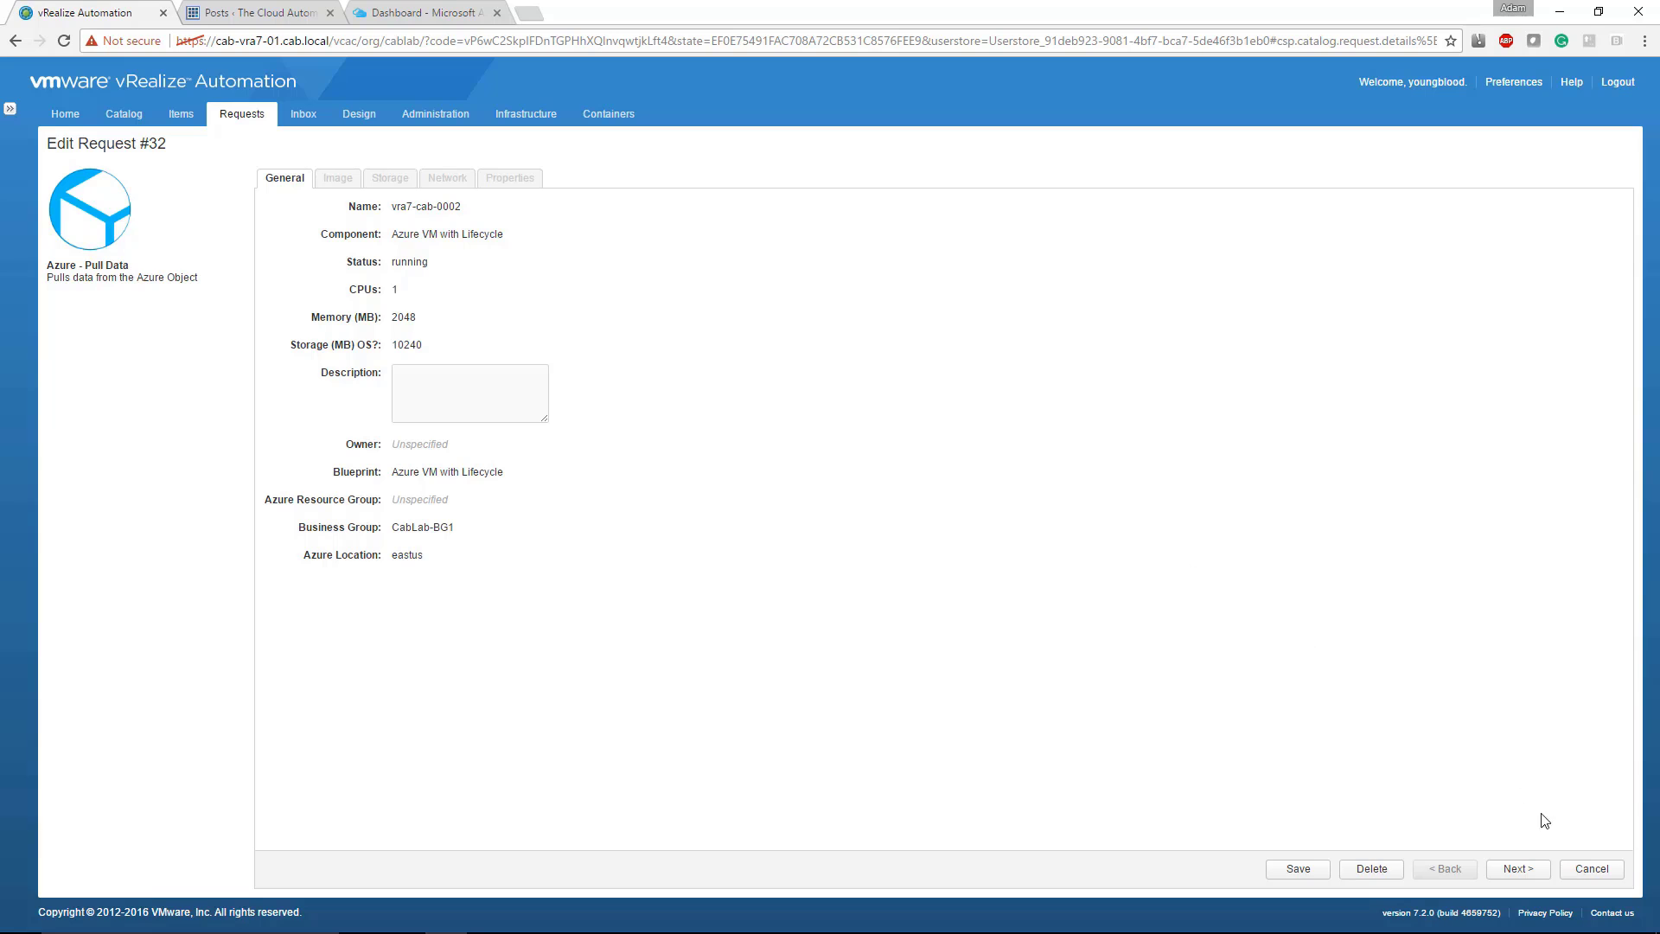
click(1587, 869)
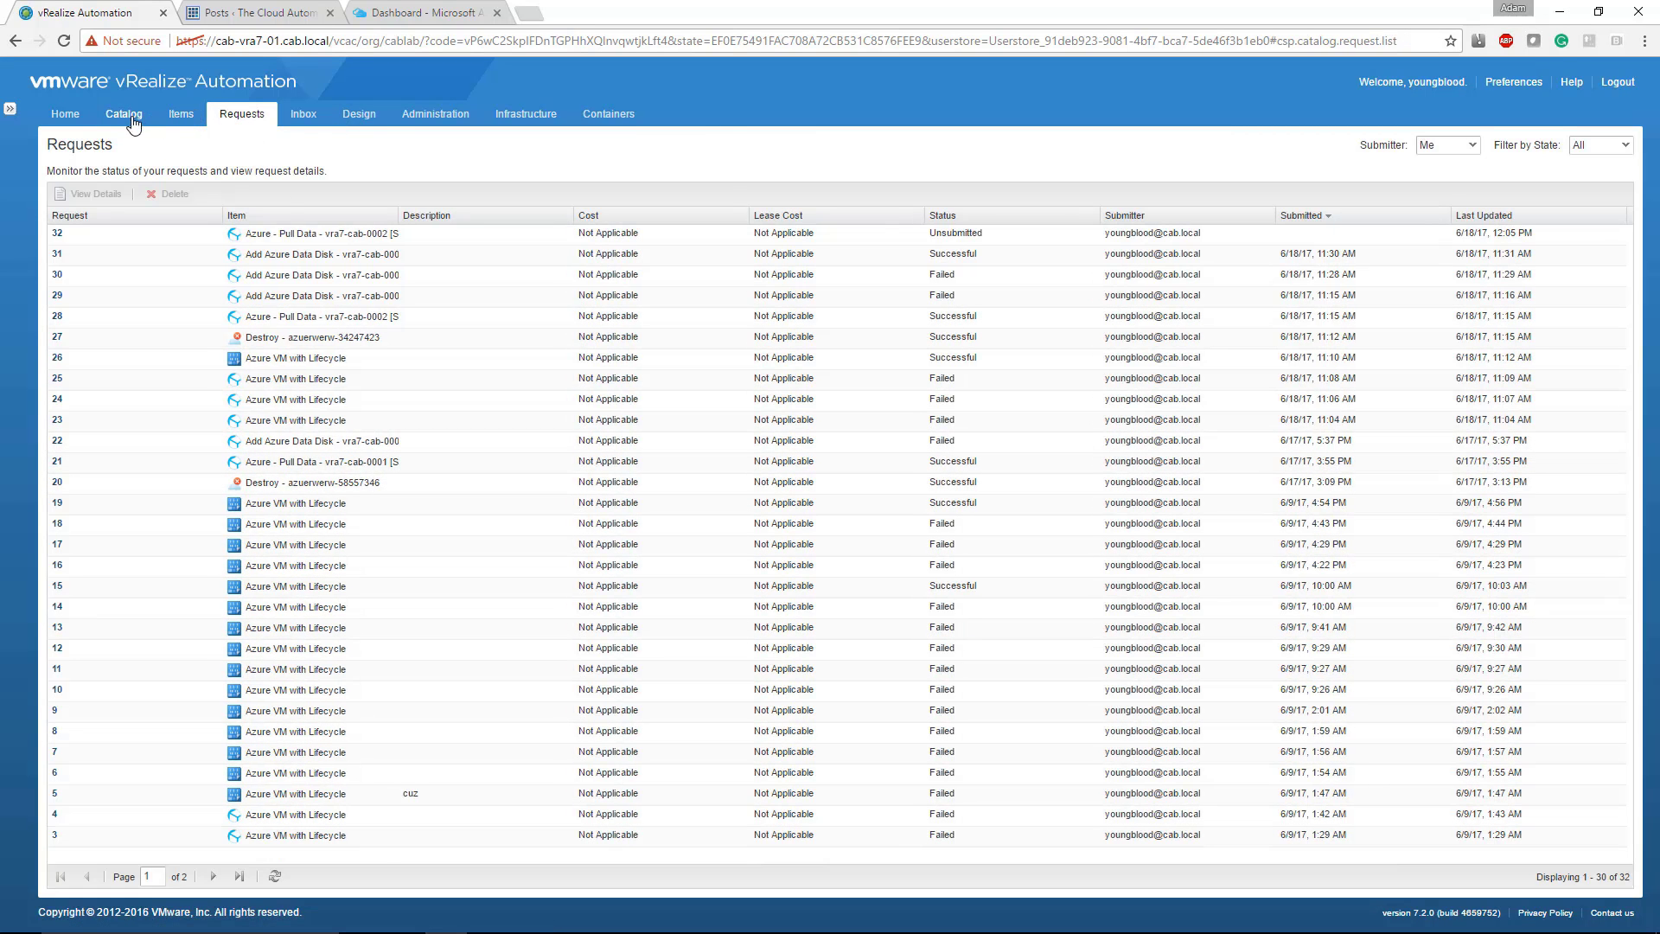
Step: Start a new resource action based on the Azure - Pull Data workflow from the Scratch/Azure/Day2 Ops folder
click(359, 113)
click(177, 234)
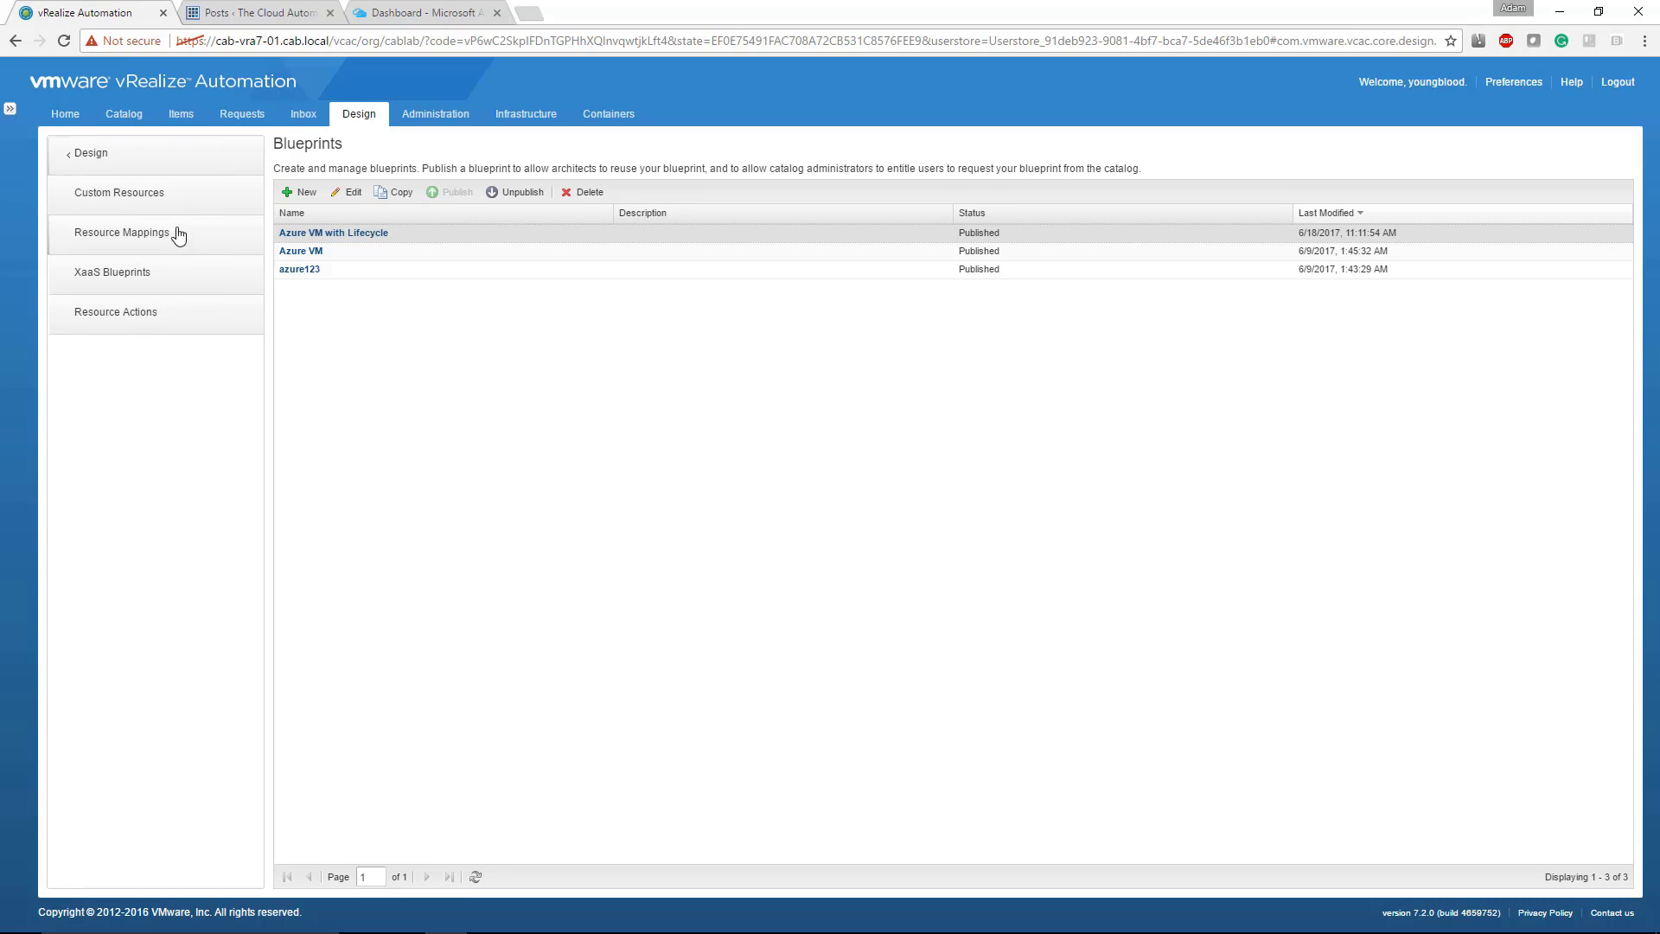
click(164, 320)
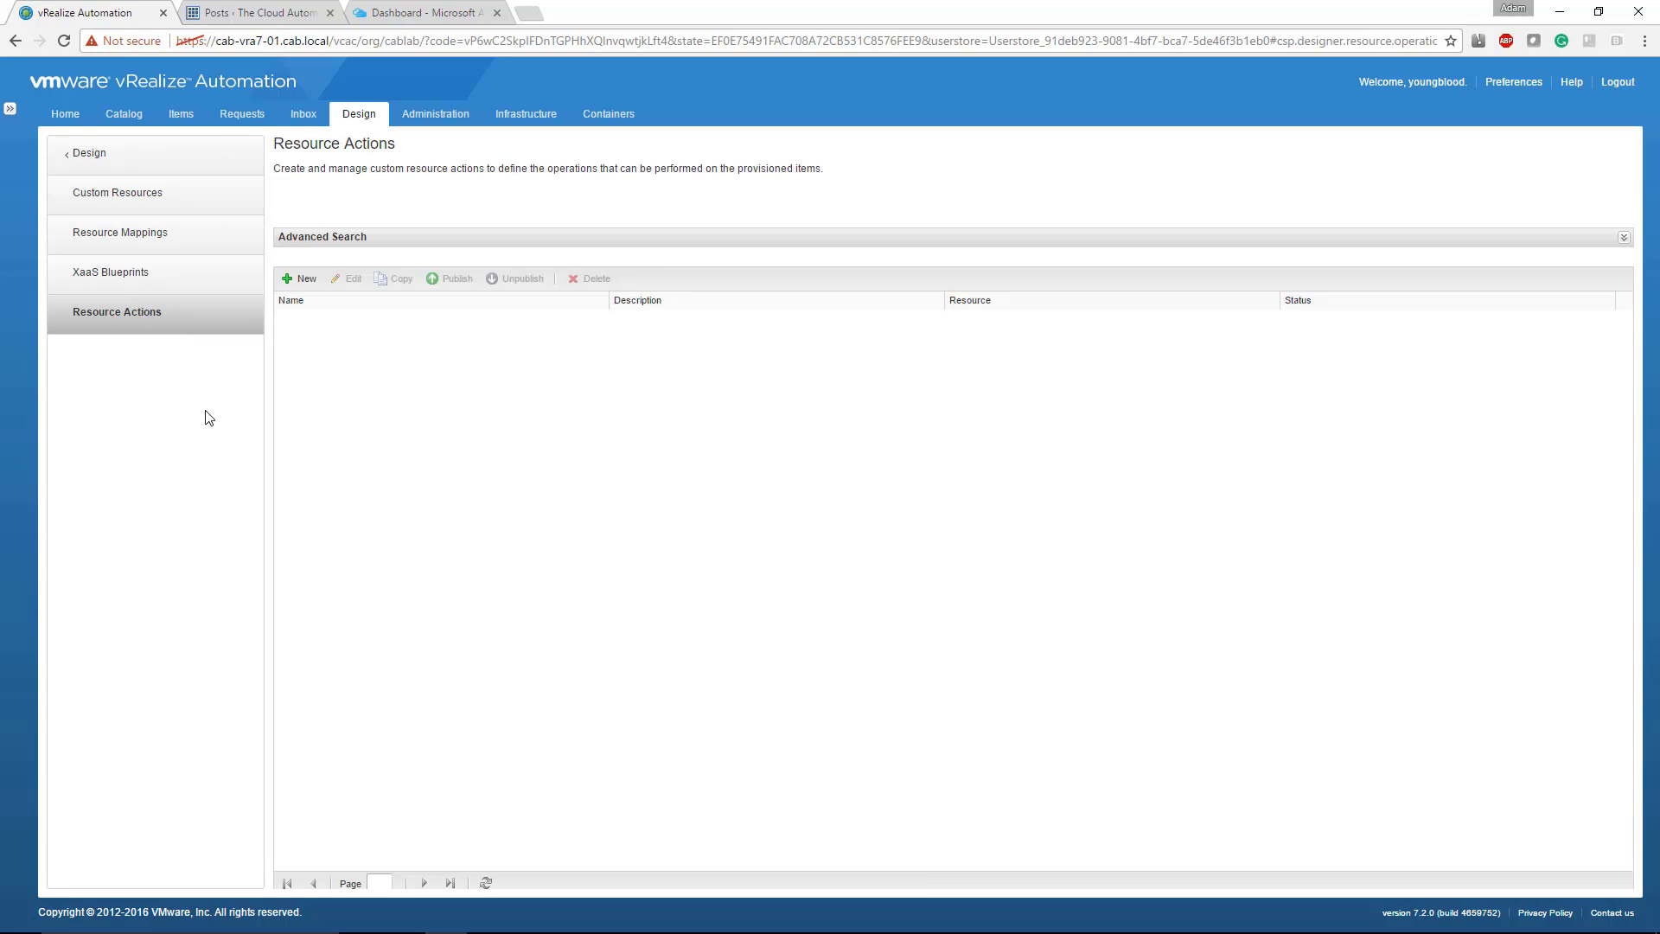
click(299, 220)
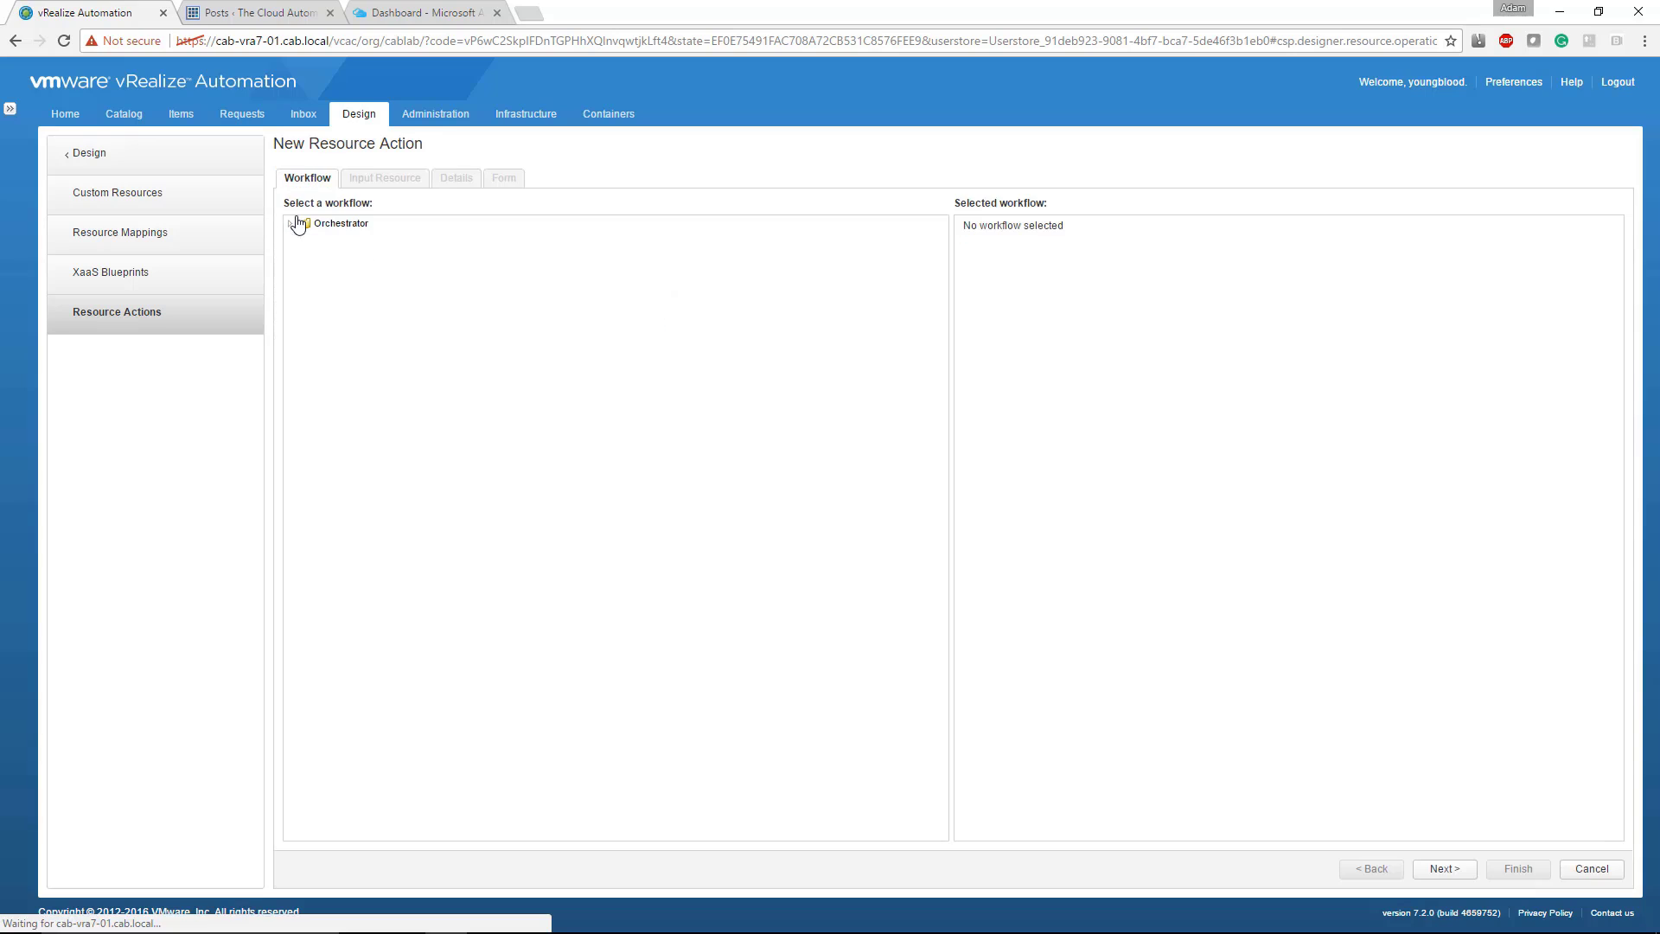
click(291, 224)
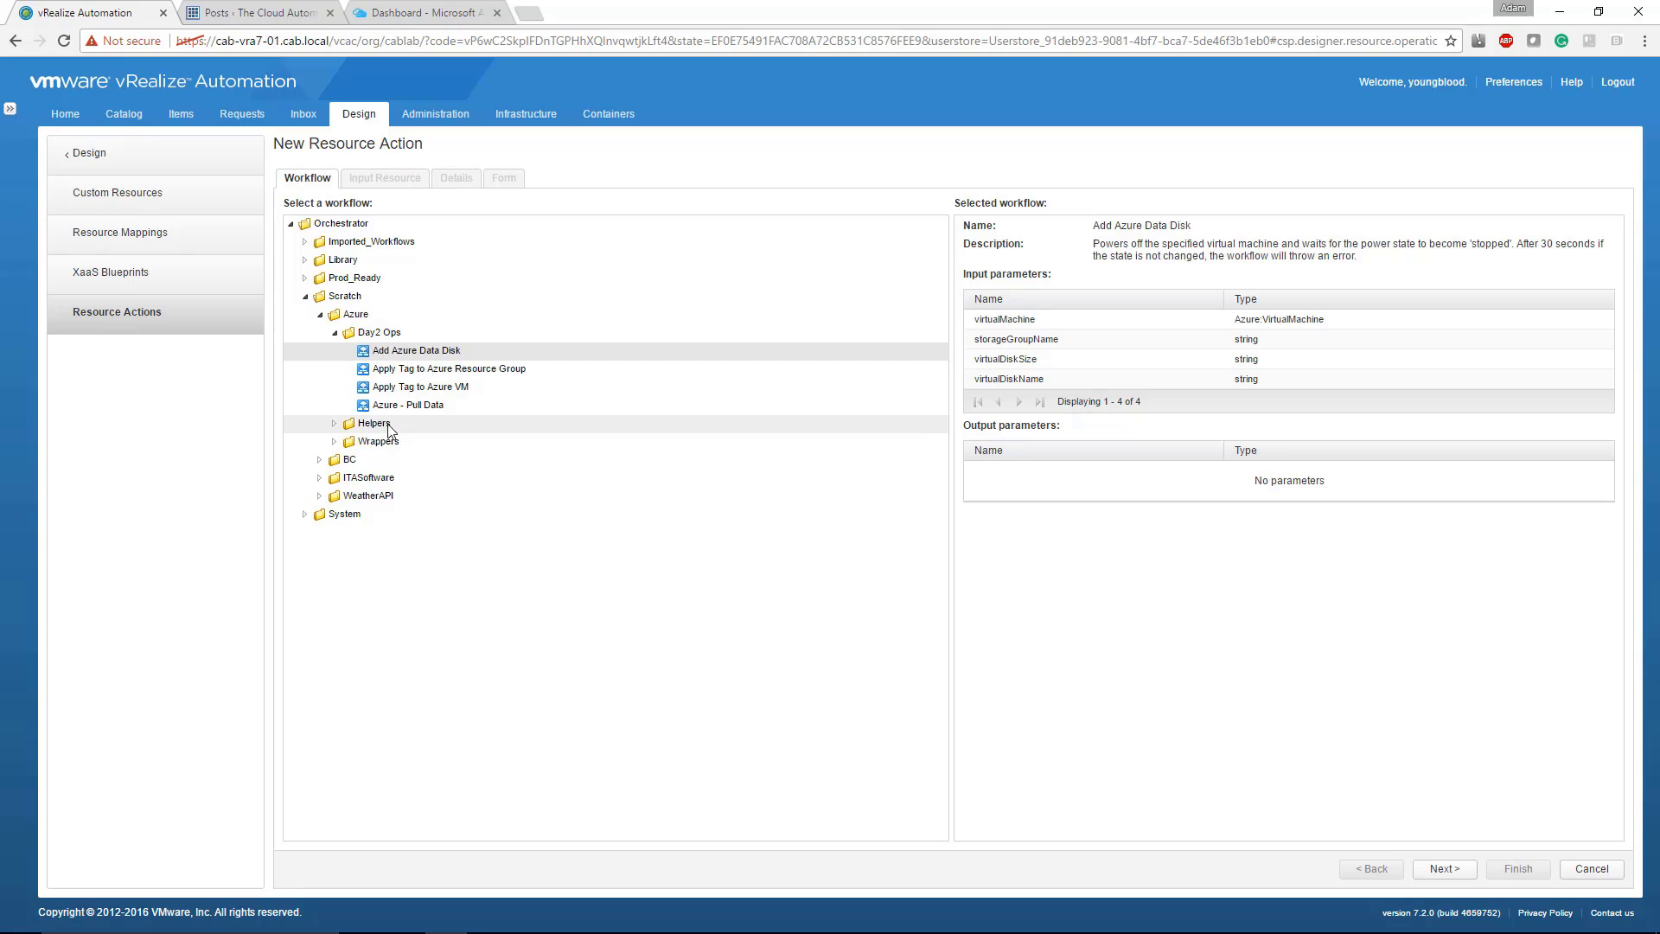
click(408, 405)
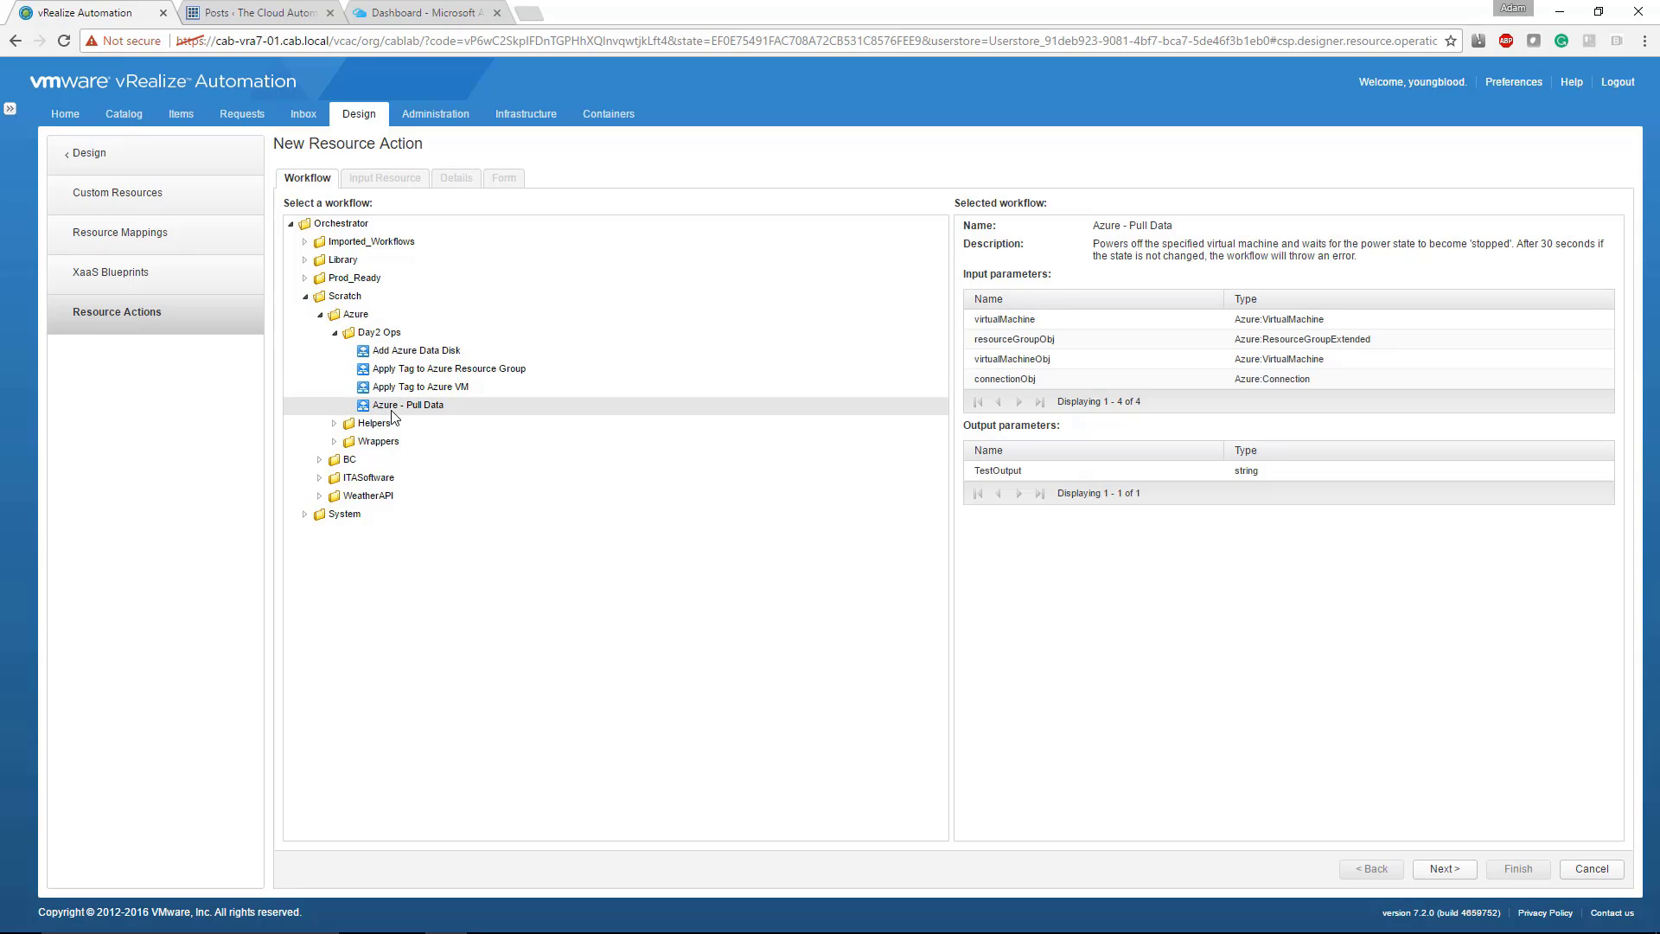
click(1442, 868)
Step: Set virtualMachine as the input parameter for the Azure Virtual Machine resource type and continue to the action's details
click(593, 268)
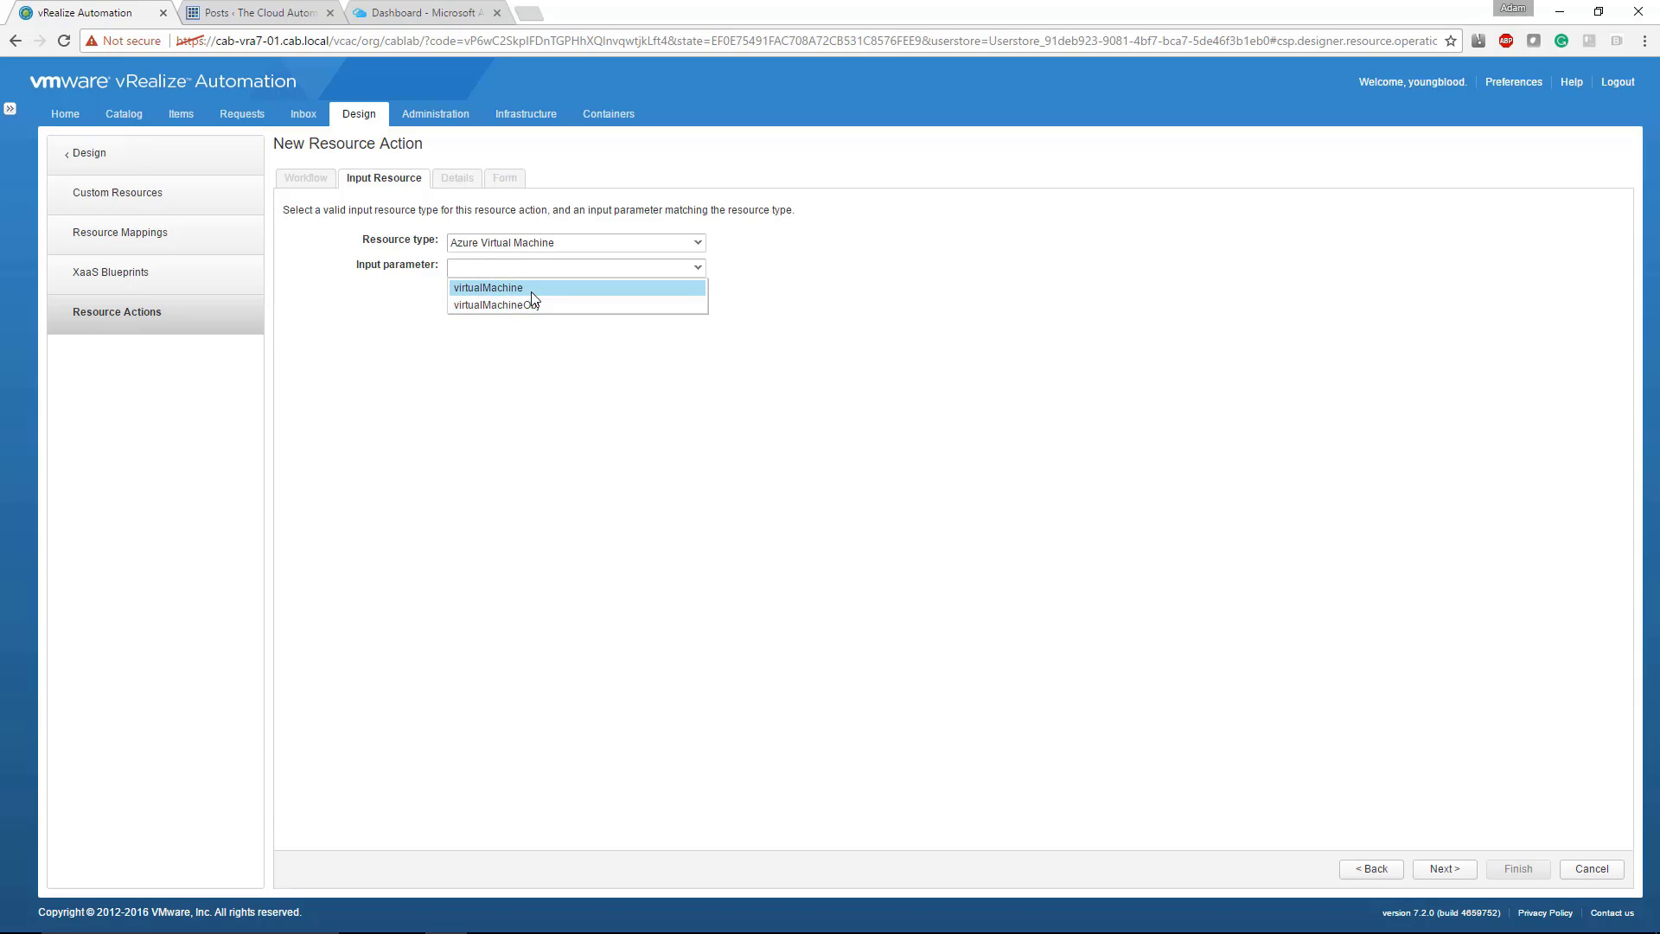
click(503, 287)
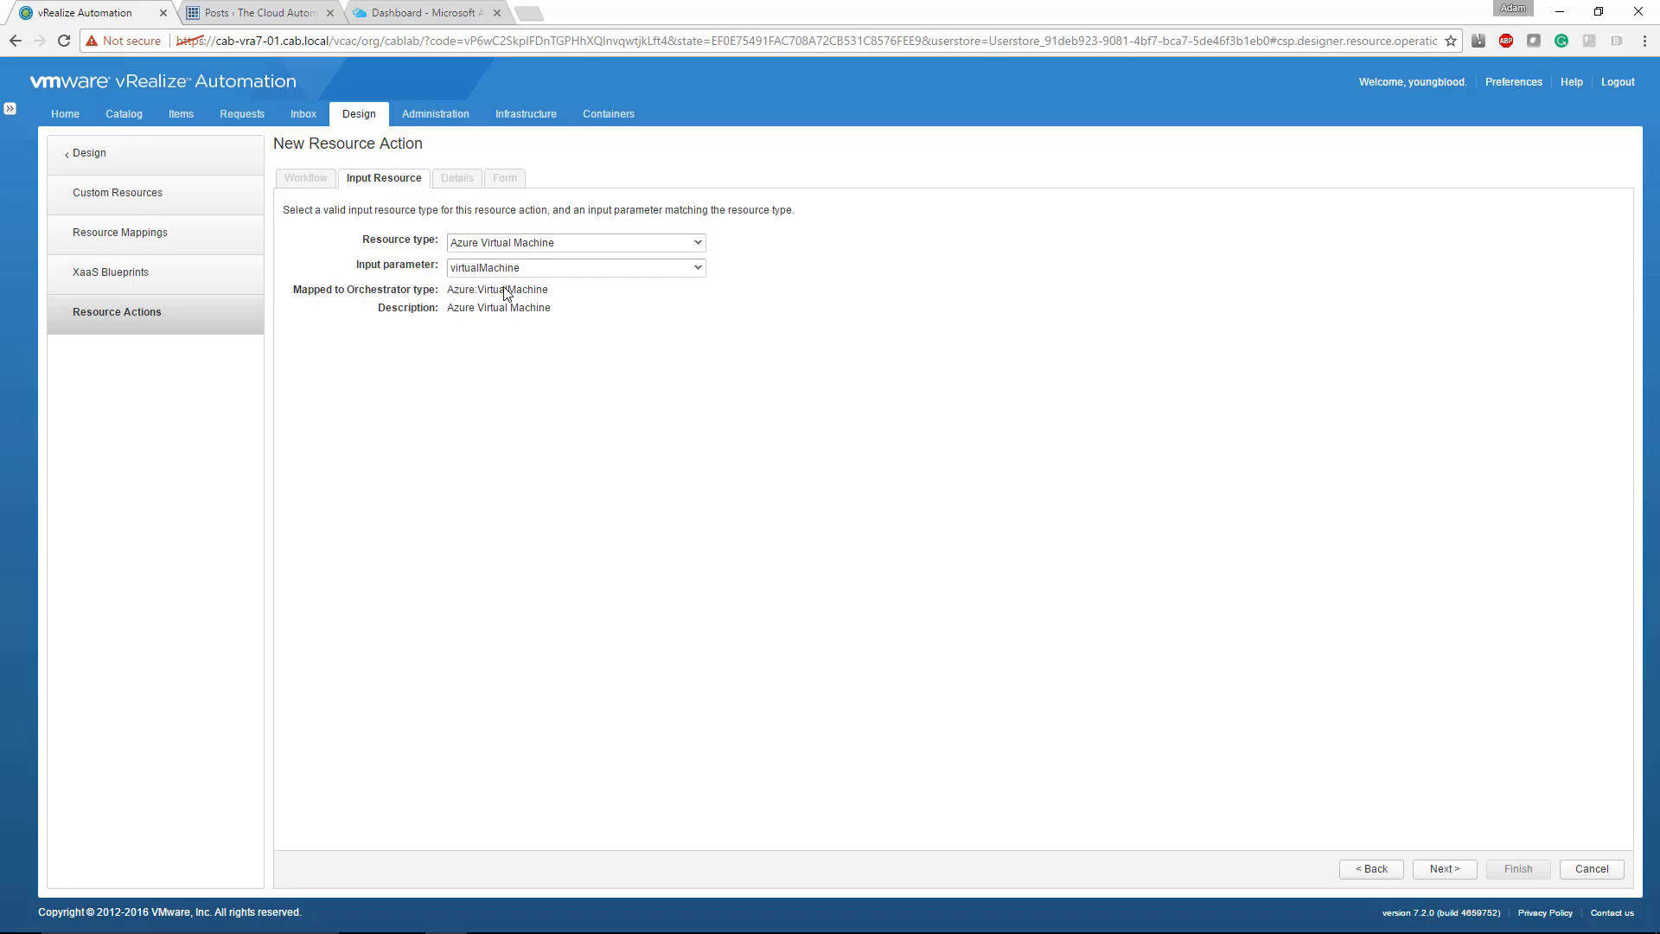
click(1443, 869)
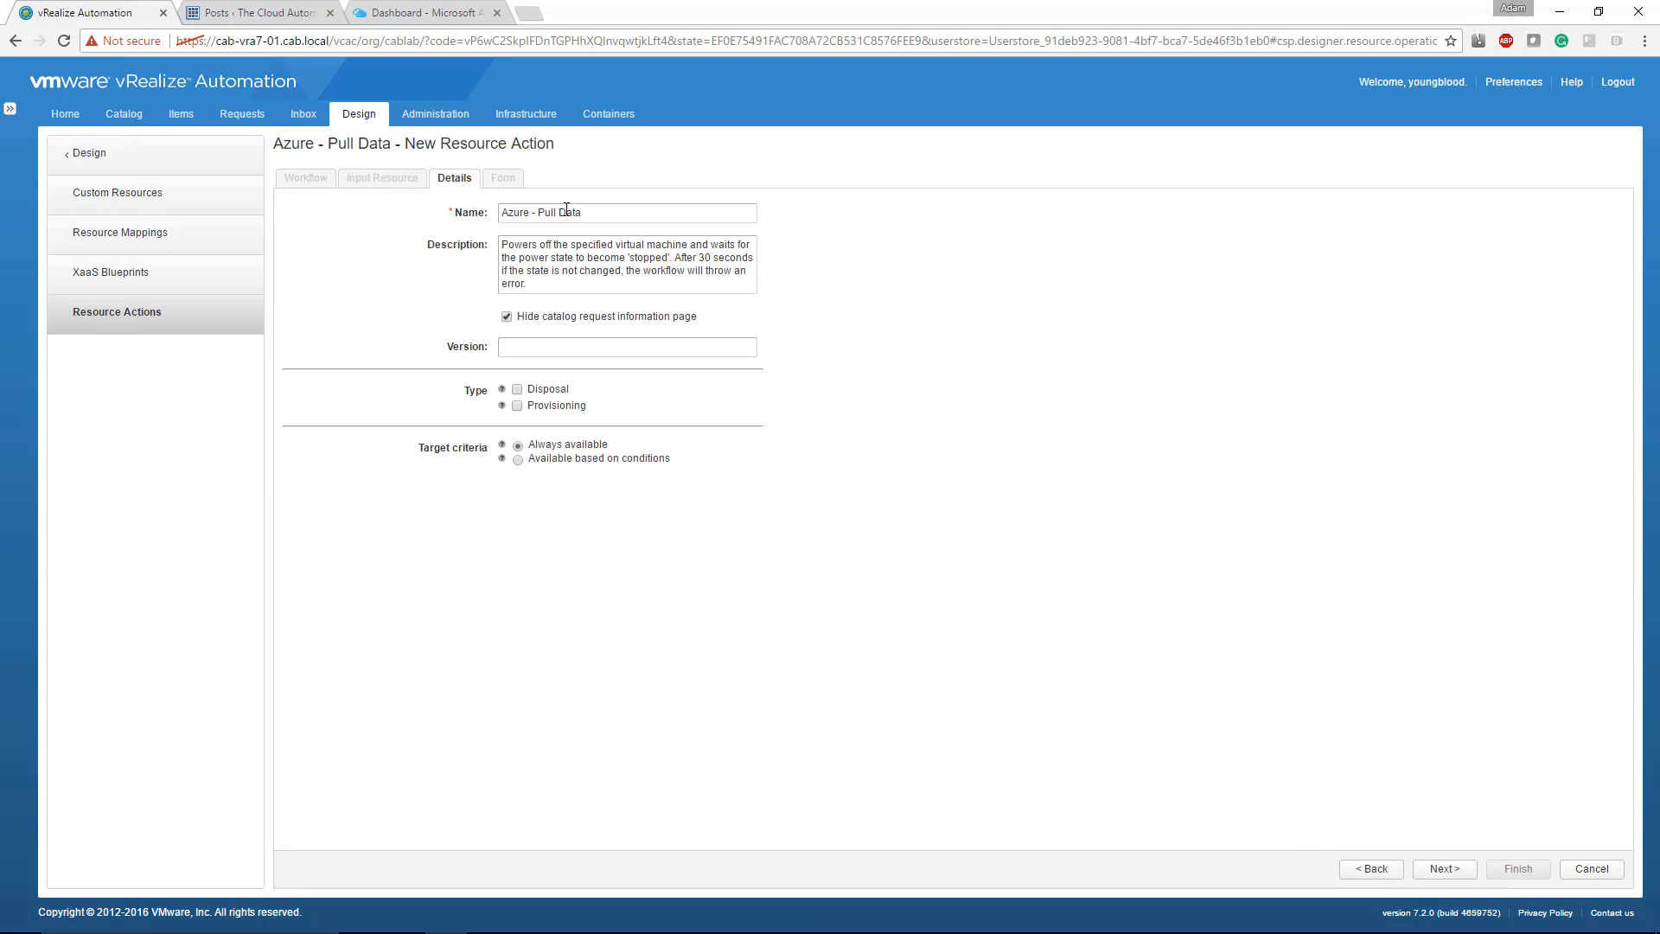
Step: Replace the resource action's description with "Des here" and continue to its form
click(581, 264)
key(ctrl+a)
text(Des here)
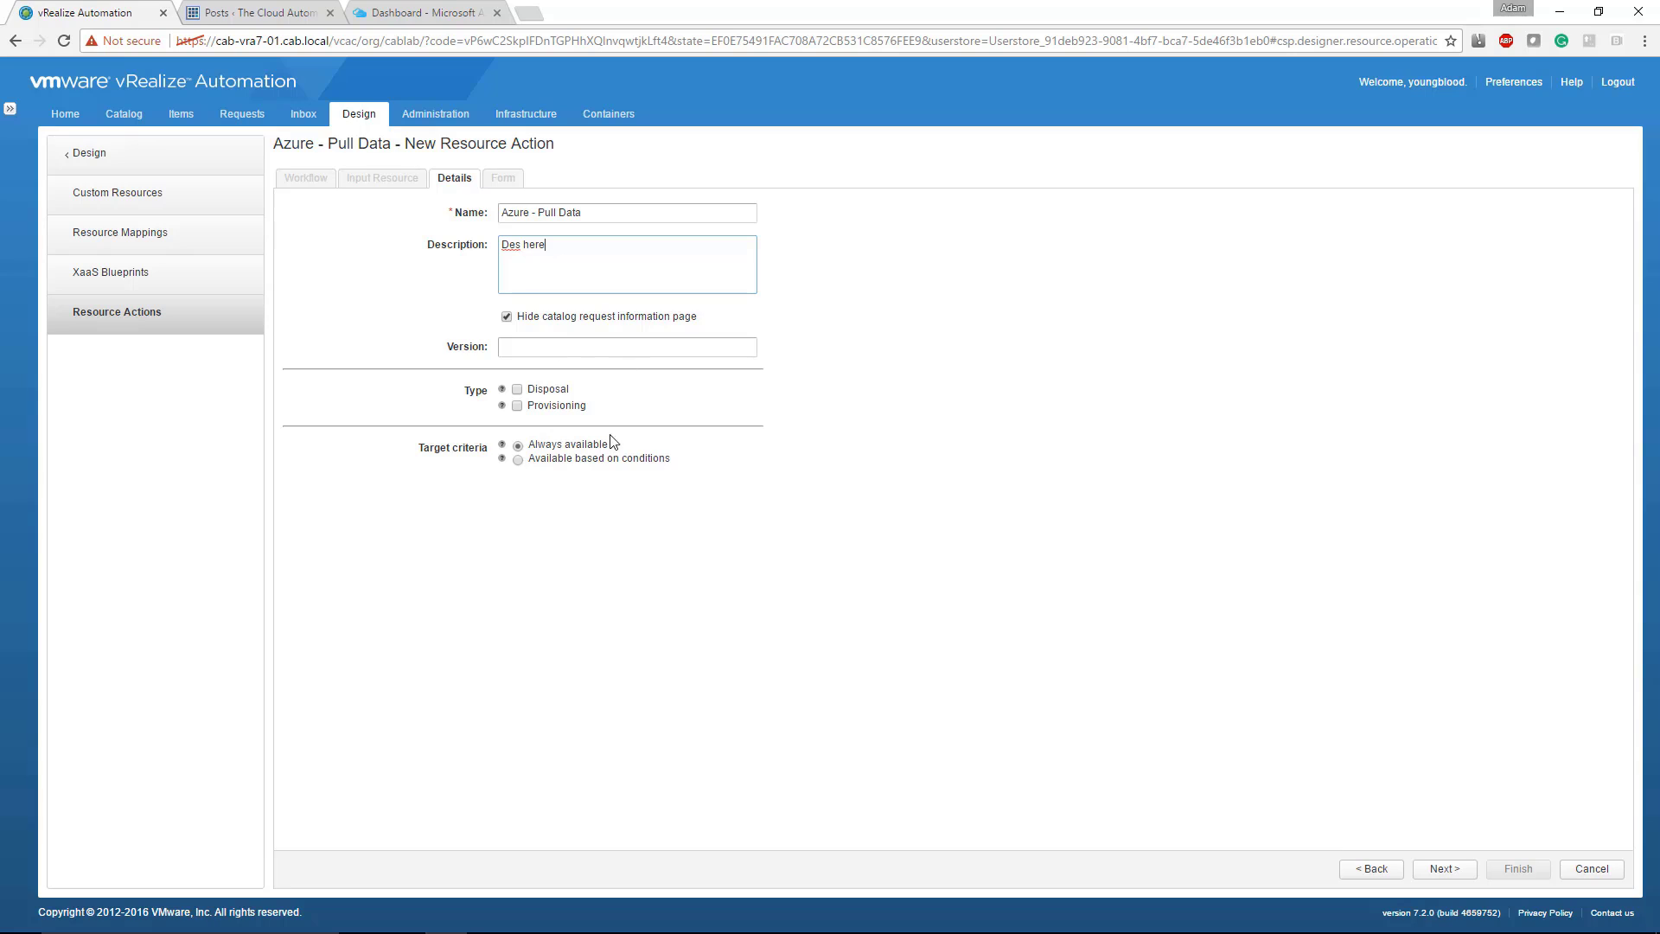
click(1445, 869)
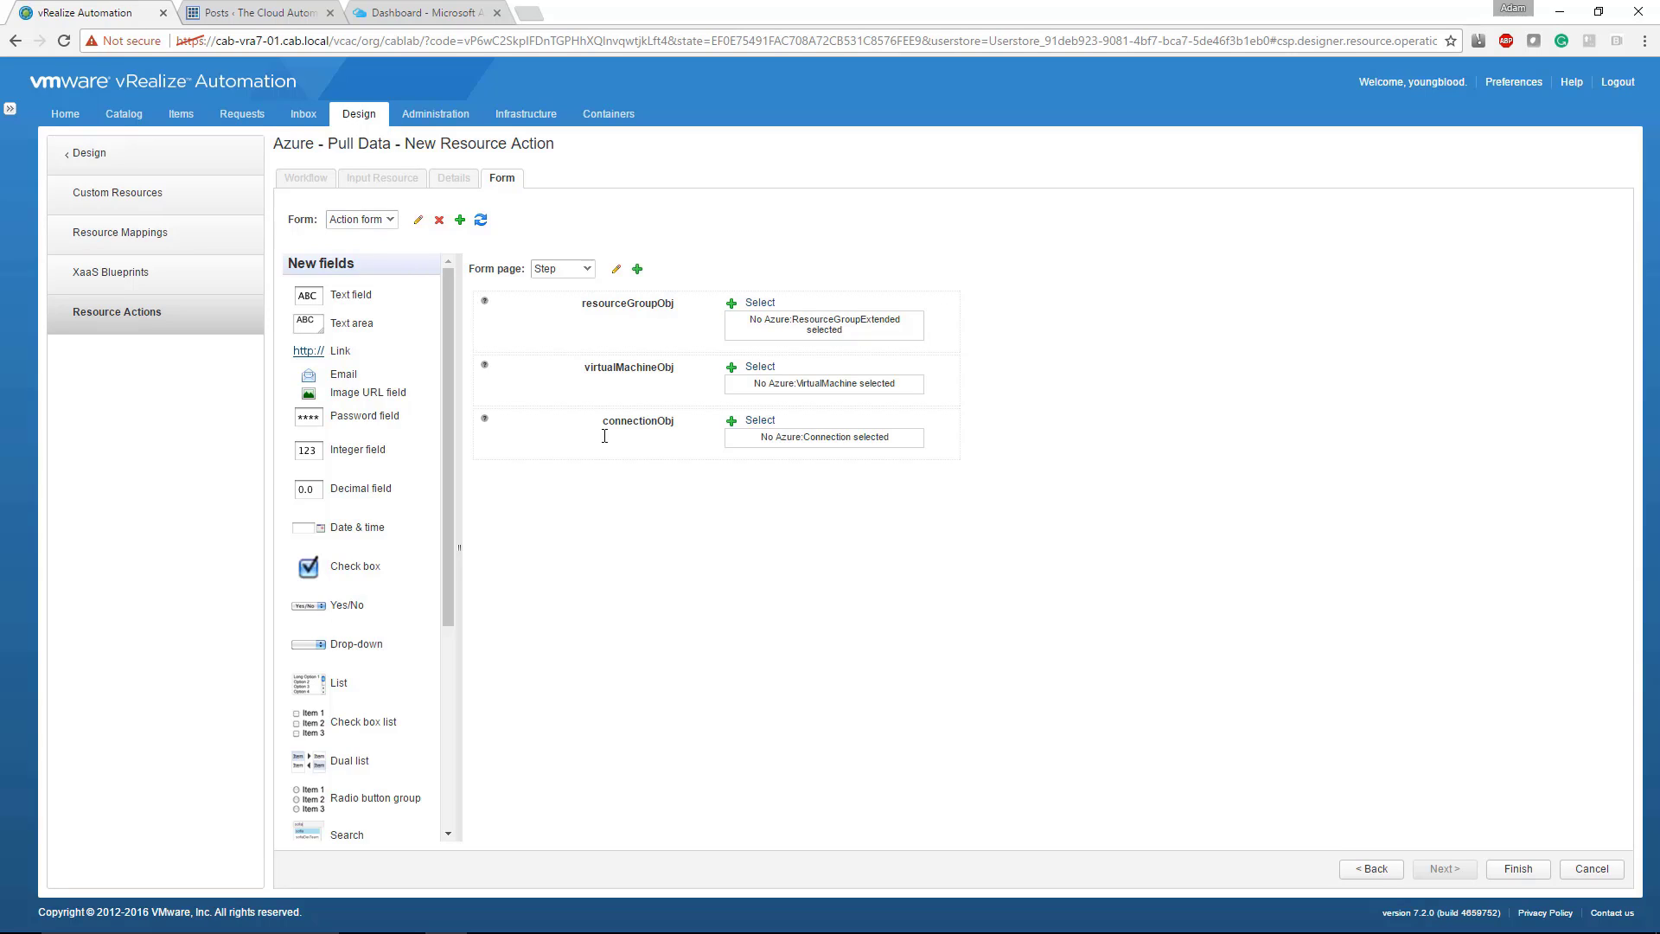
Step: Set the resourceGroupObj field's visibility constraint to the constant No
click(638, 316)
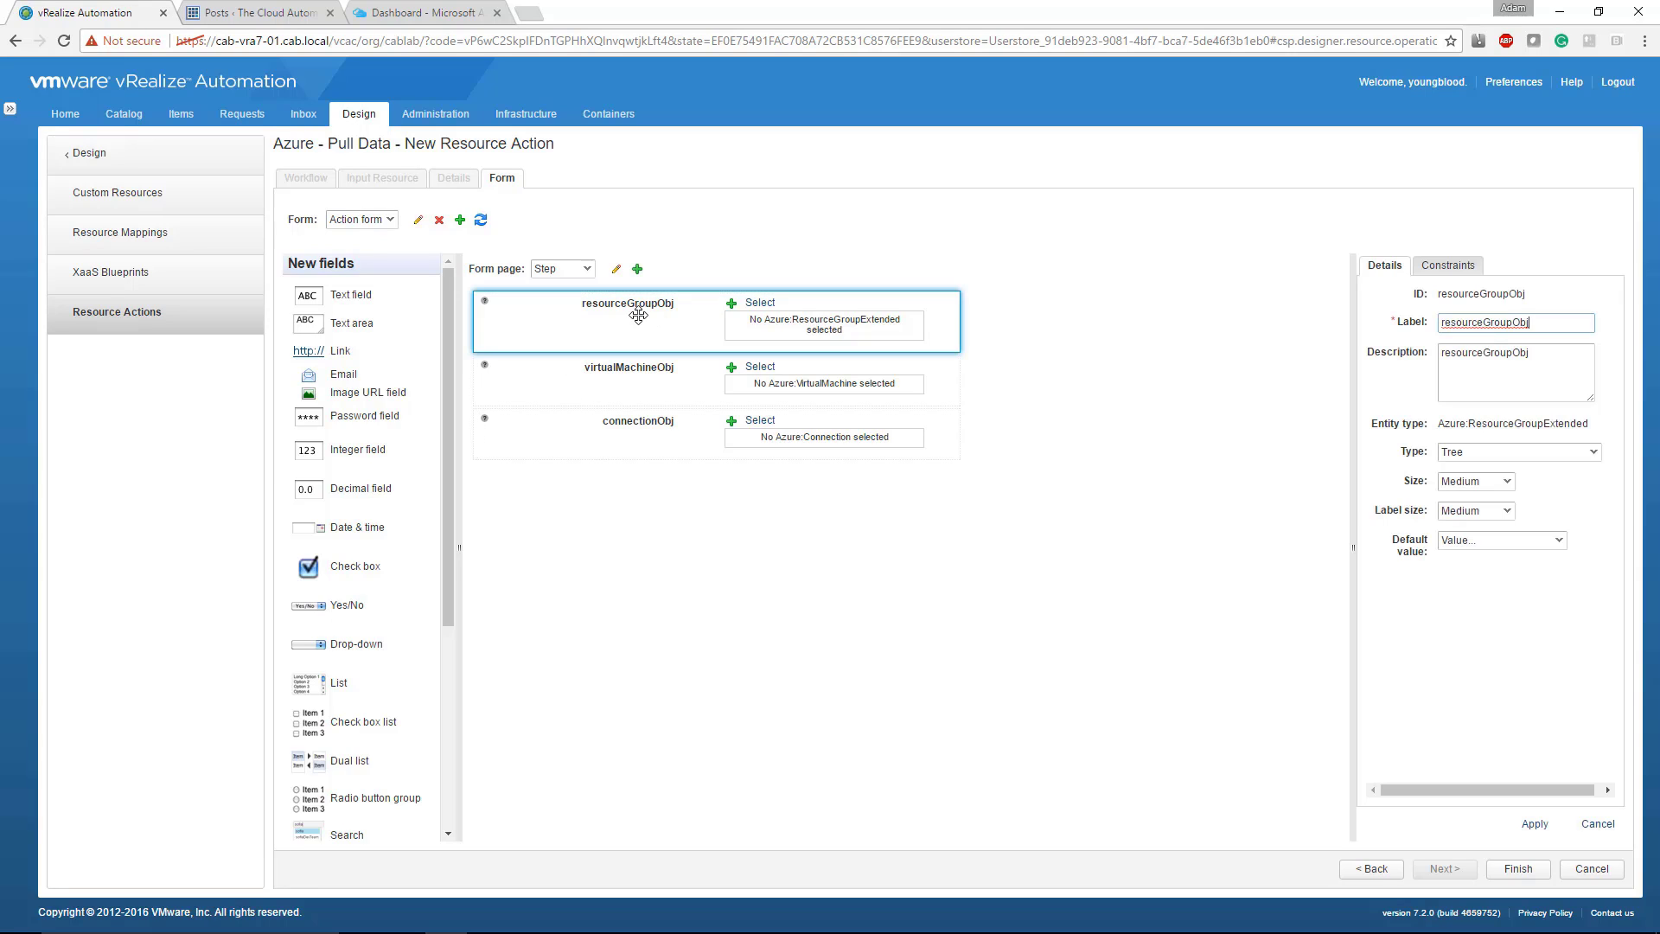
click(1461, 272)
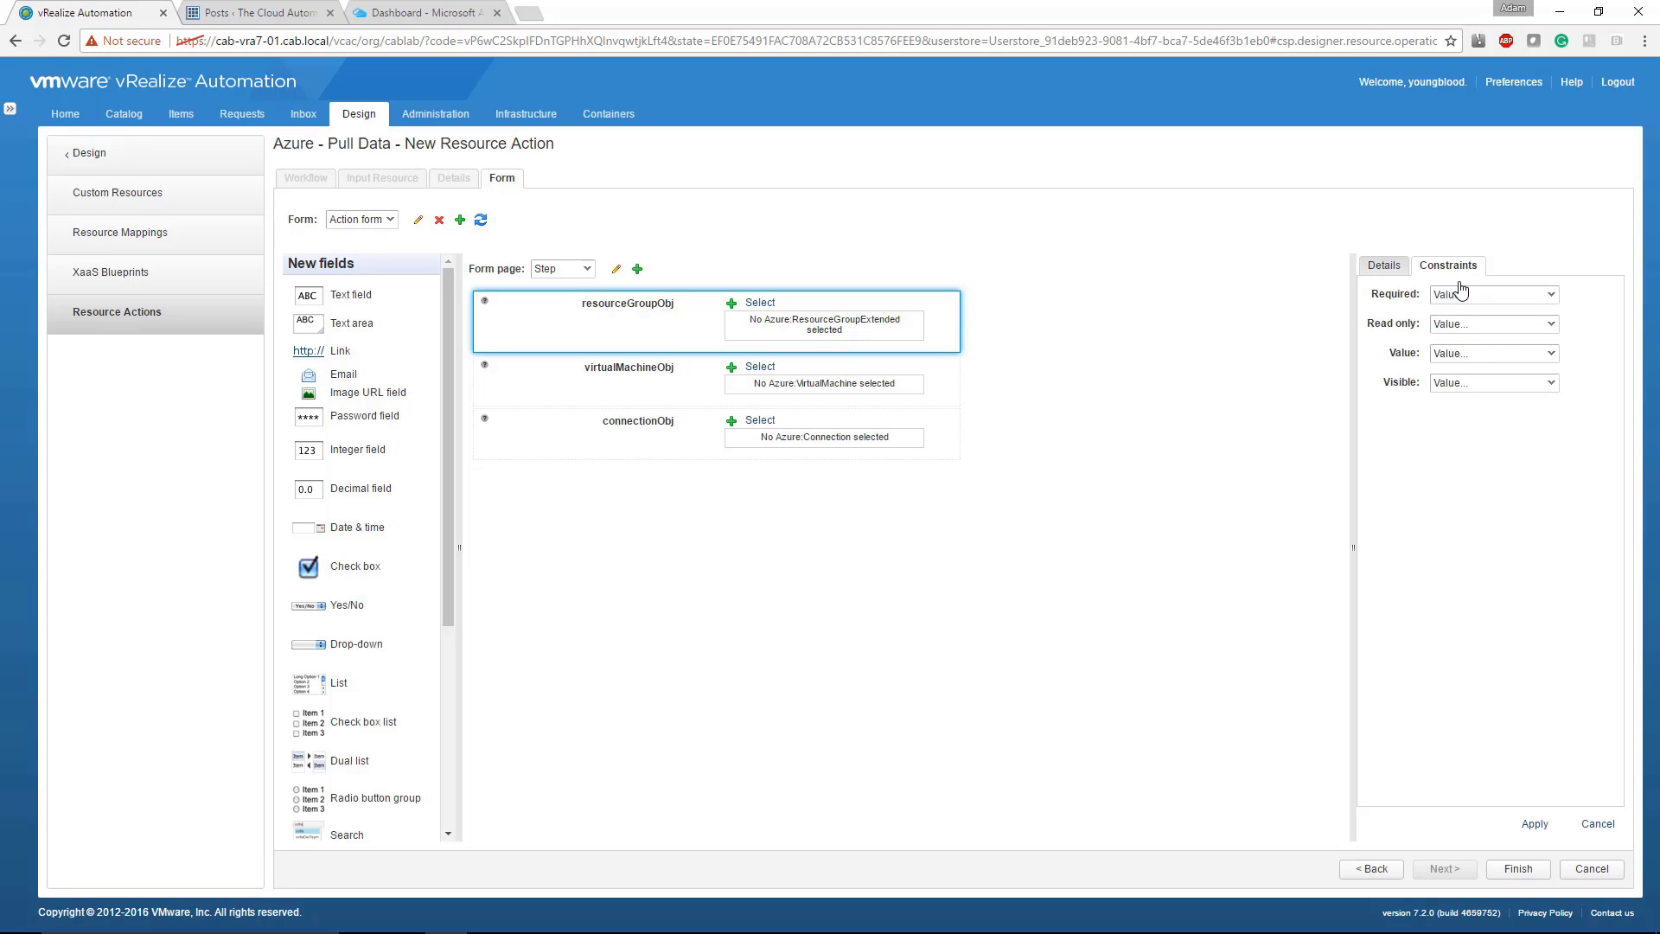
click(1461, 382)
click(1461, 422)
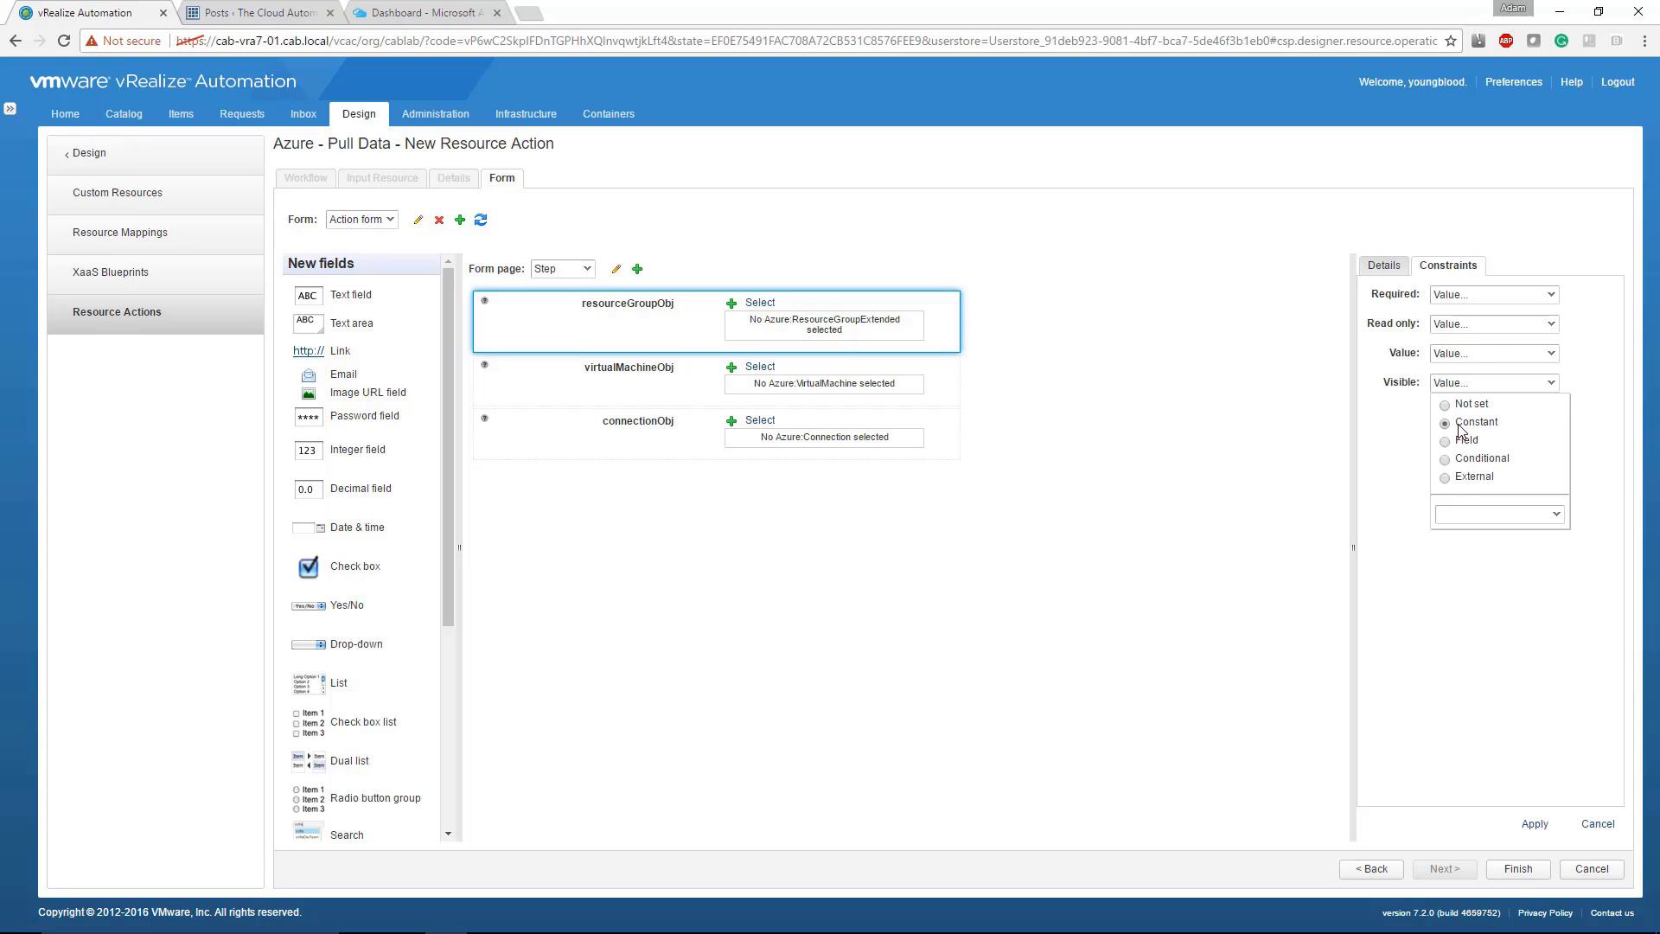
click(1471, 530)
click(1473, 562)
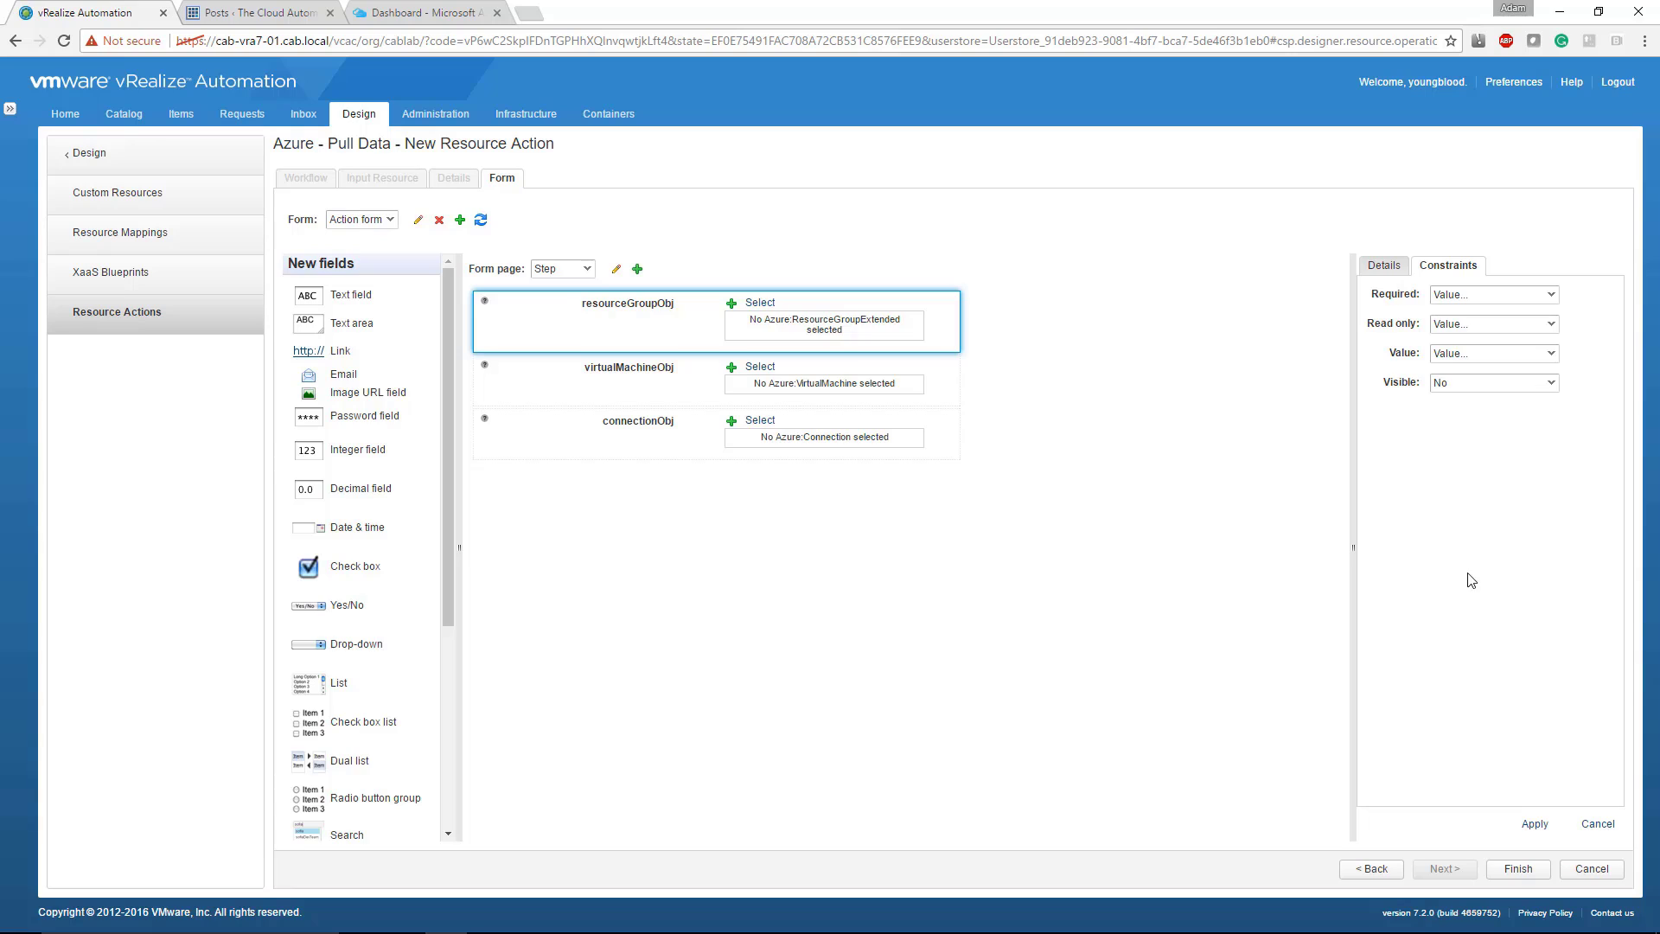
Step: Add a new form page with the heading "Test Page" to the action form
mouse_move(710, 320)
click(614, 273)
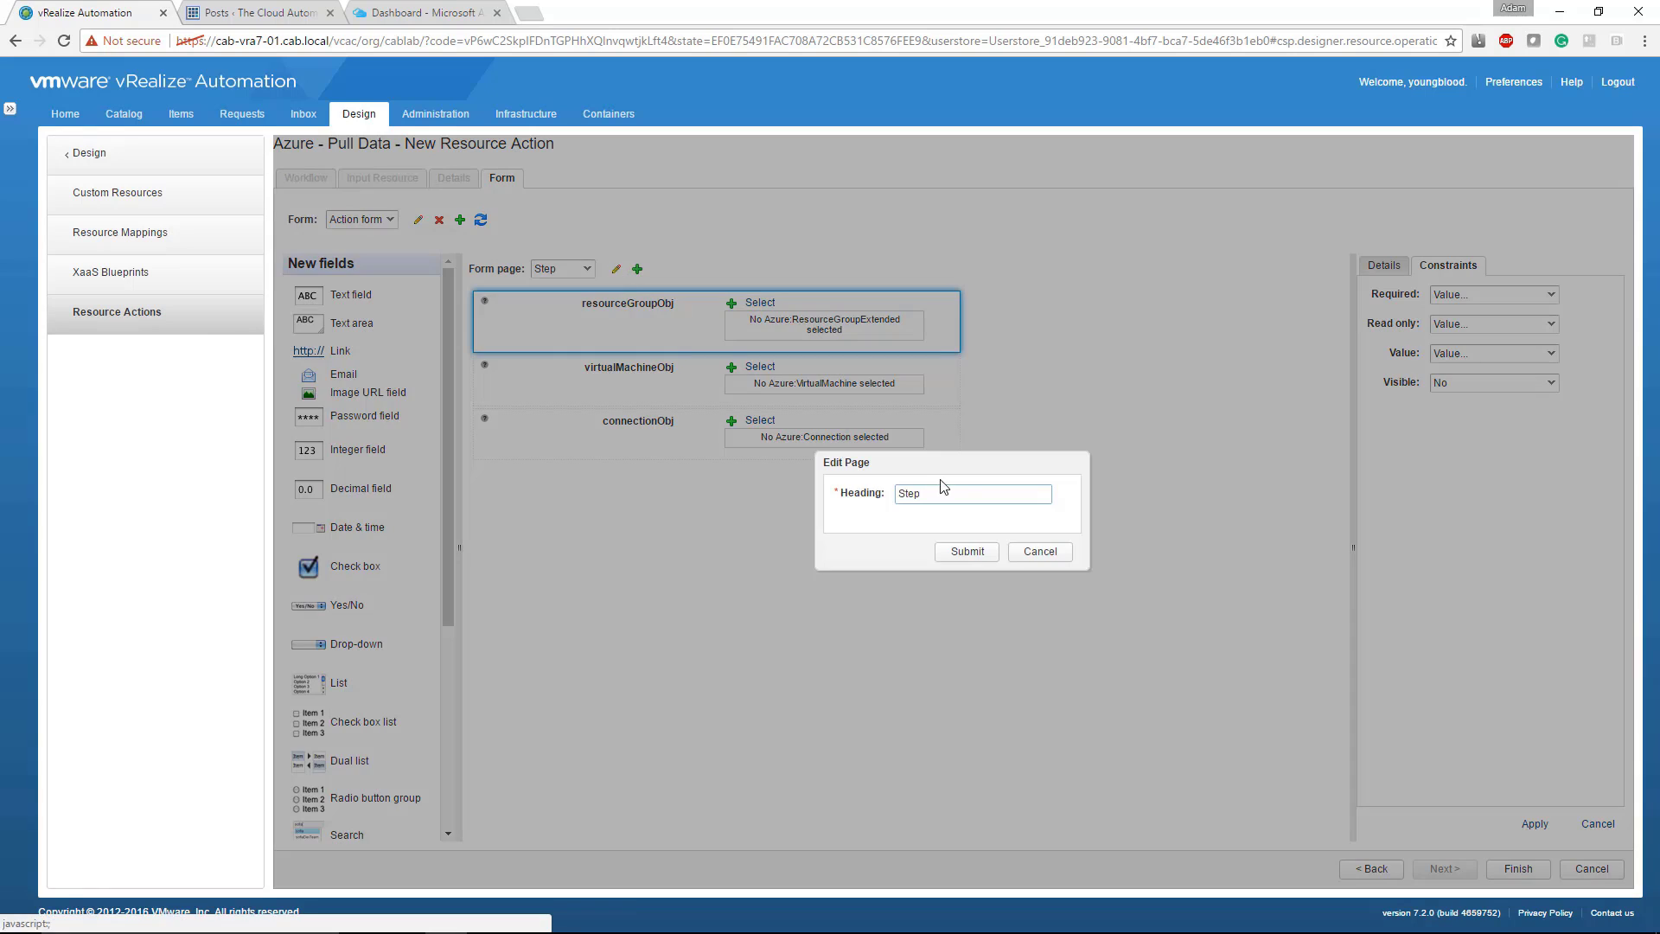
click(1040, 552)
click(638, 271)
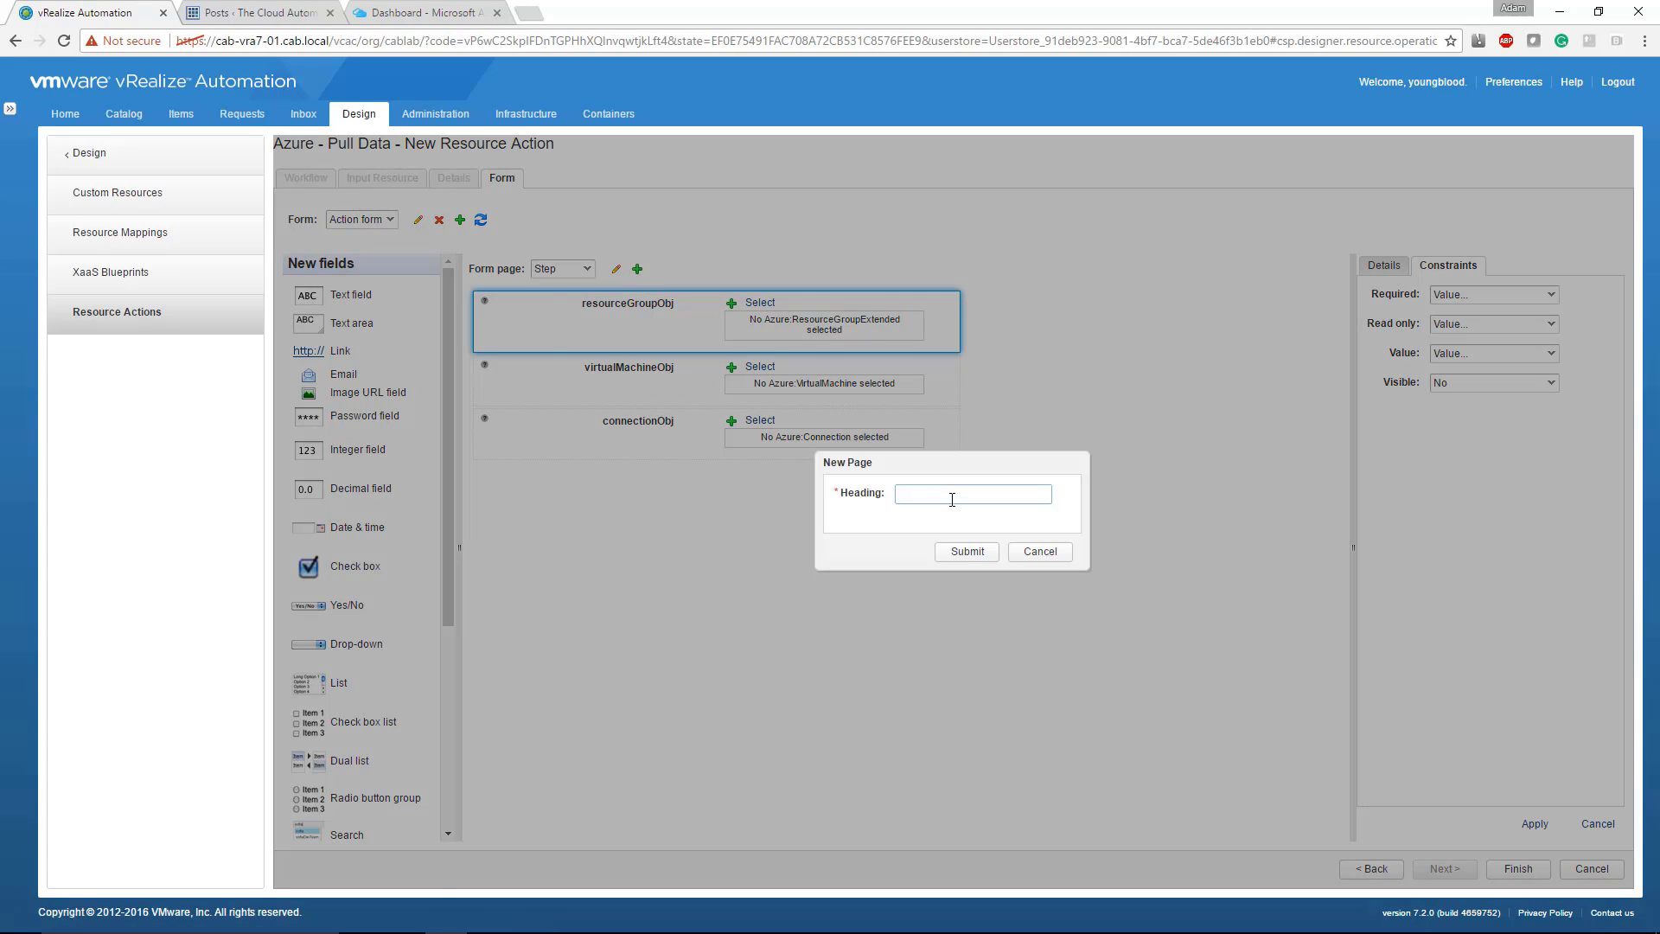
text(Test Page)
key(Return)
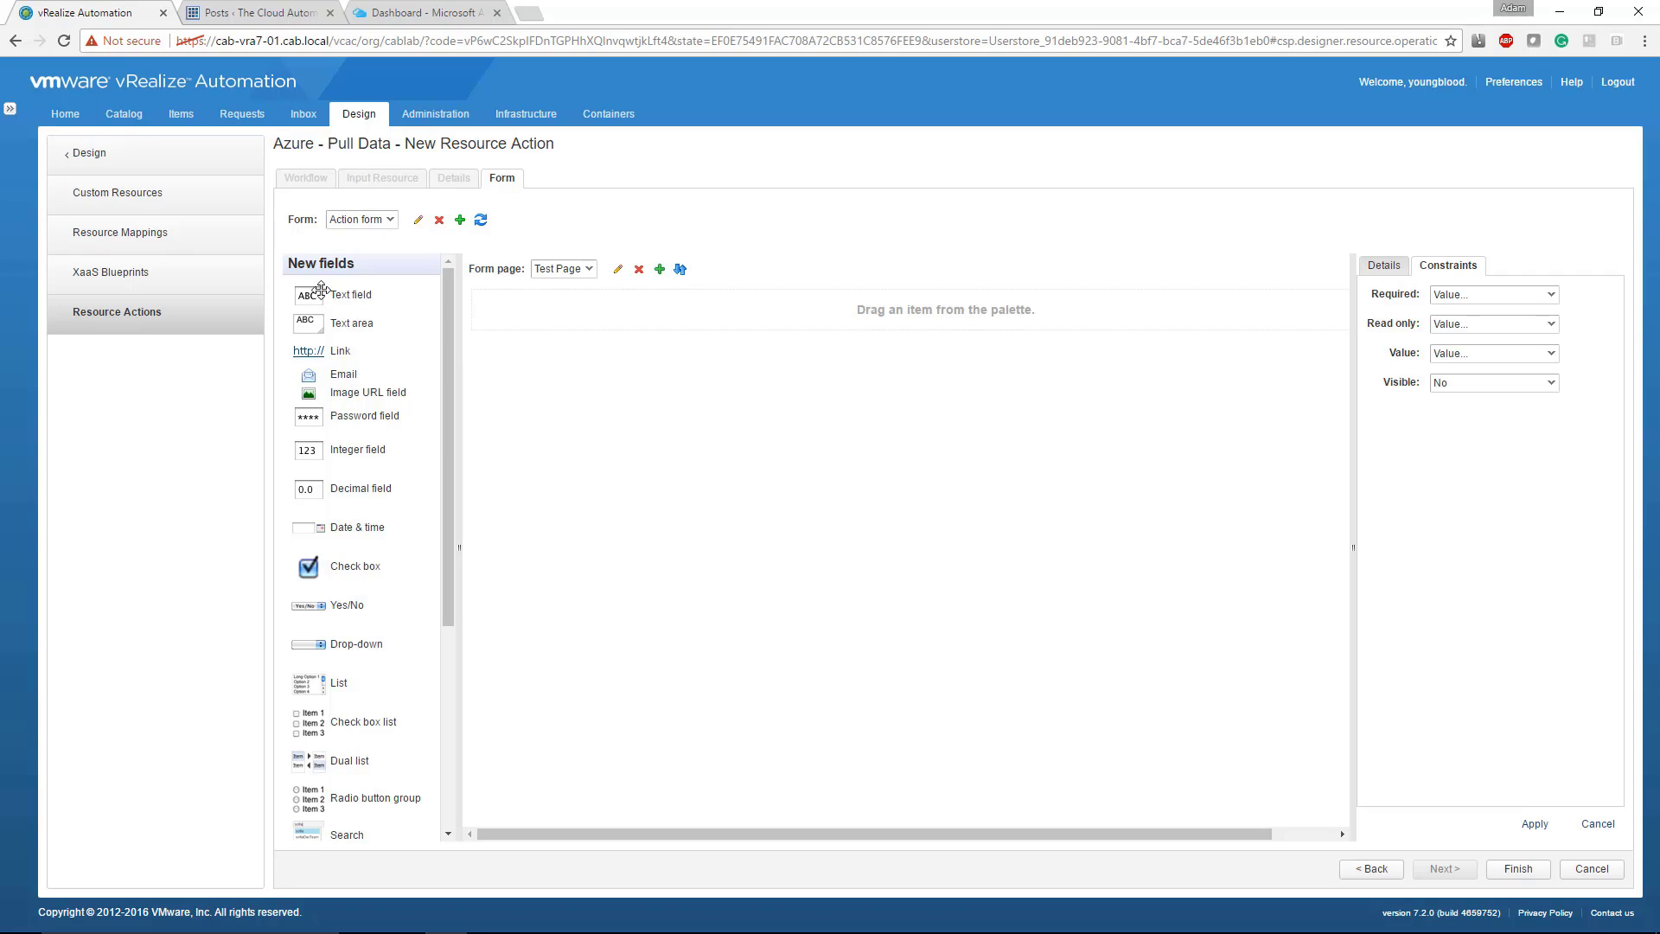
Step: Add a text field with the ID and label "Name" to the Test Page
drag(315, 291, 548, 326)
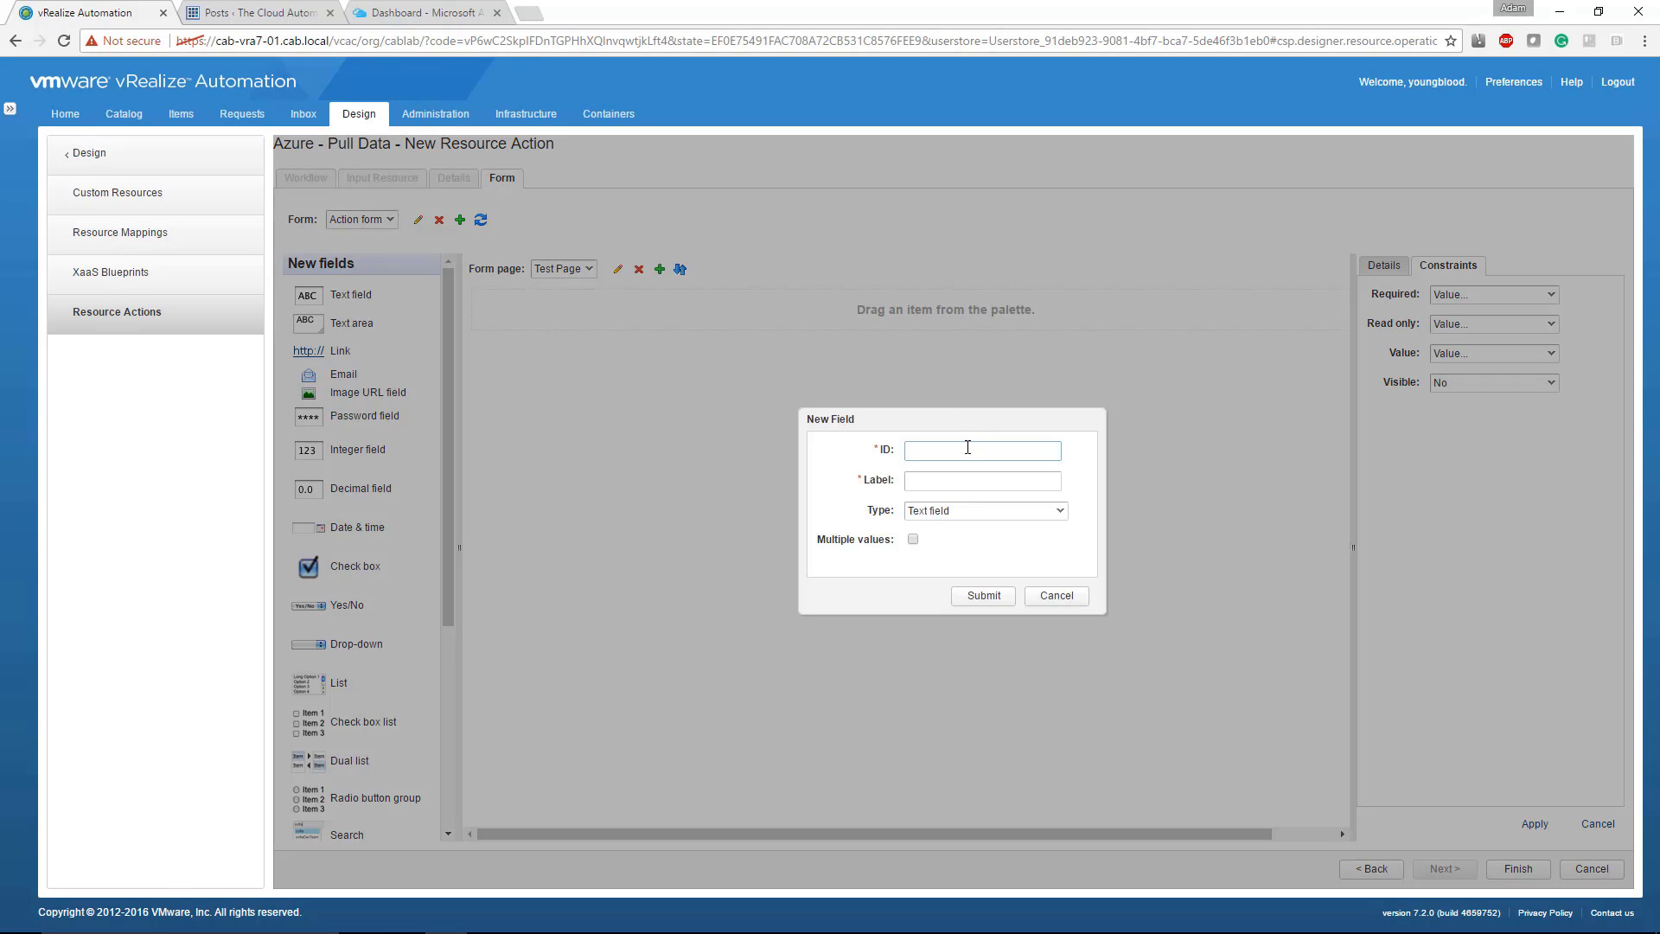
text(Name)
key(Tab)
text(Name)
click(983, 595)
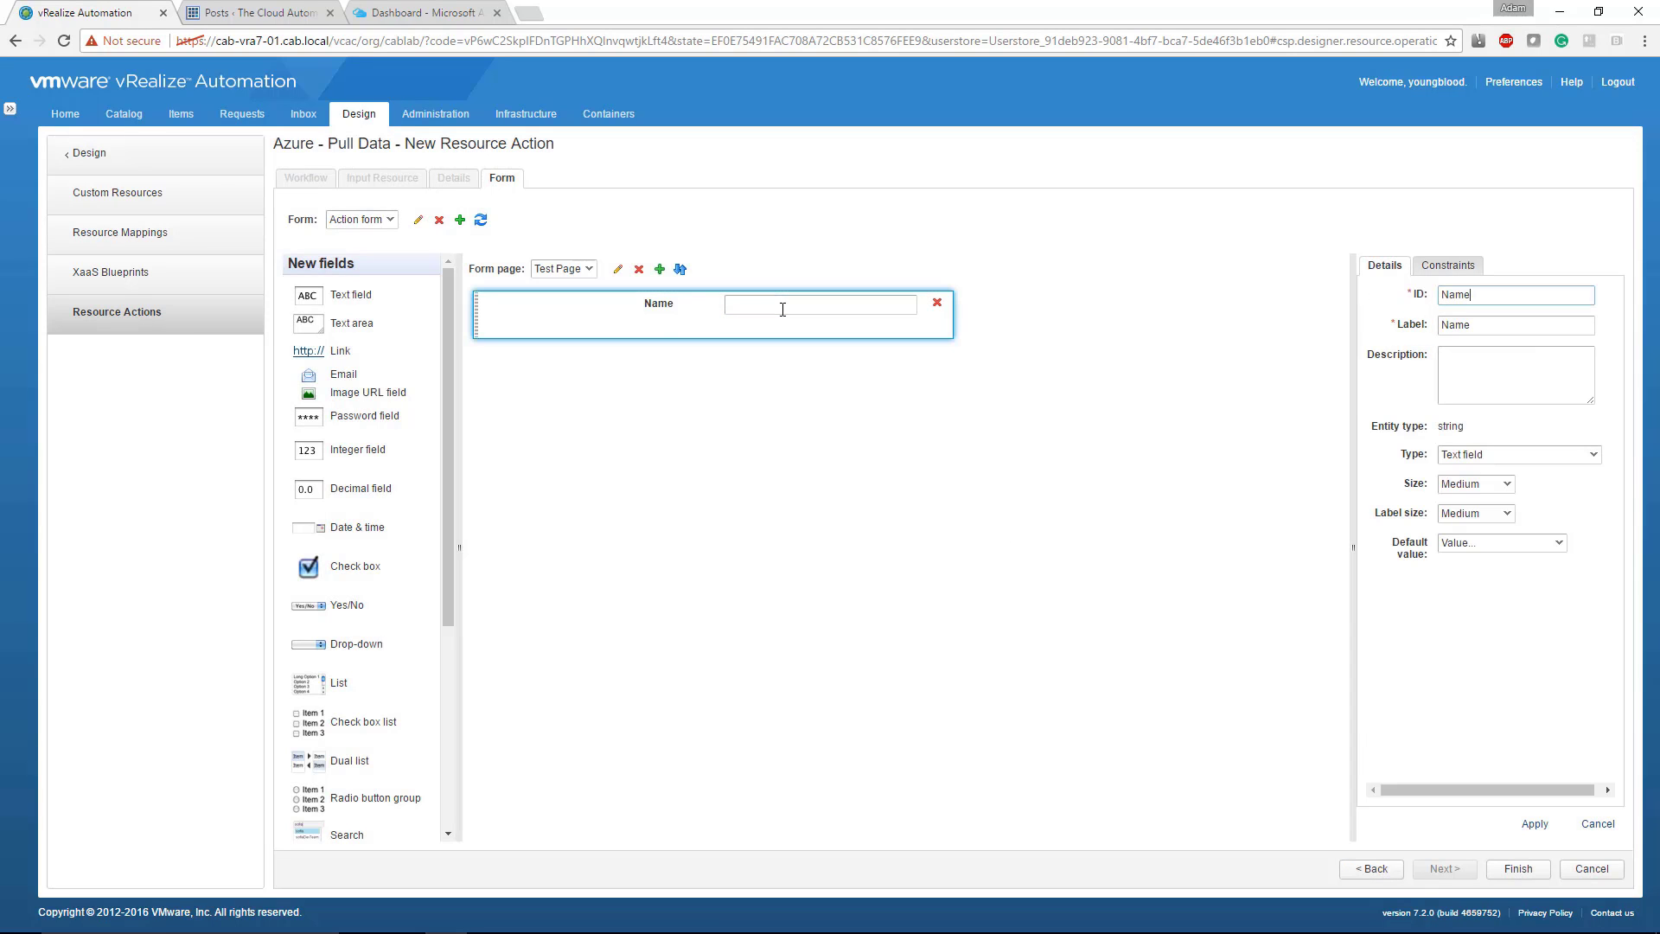
Step: Bind the Name field's value constraint to the name property of virtualMachine, apply it and recheck the field's constraints
click(1457, 268)
click(1463, 354)
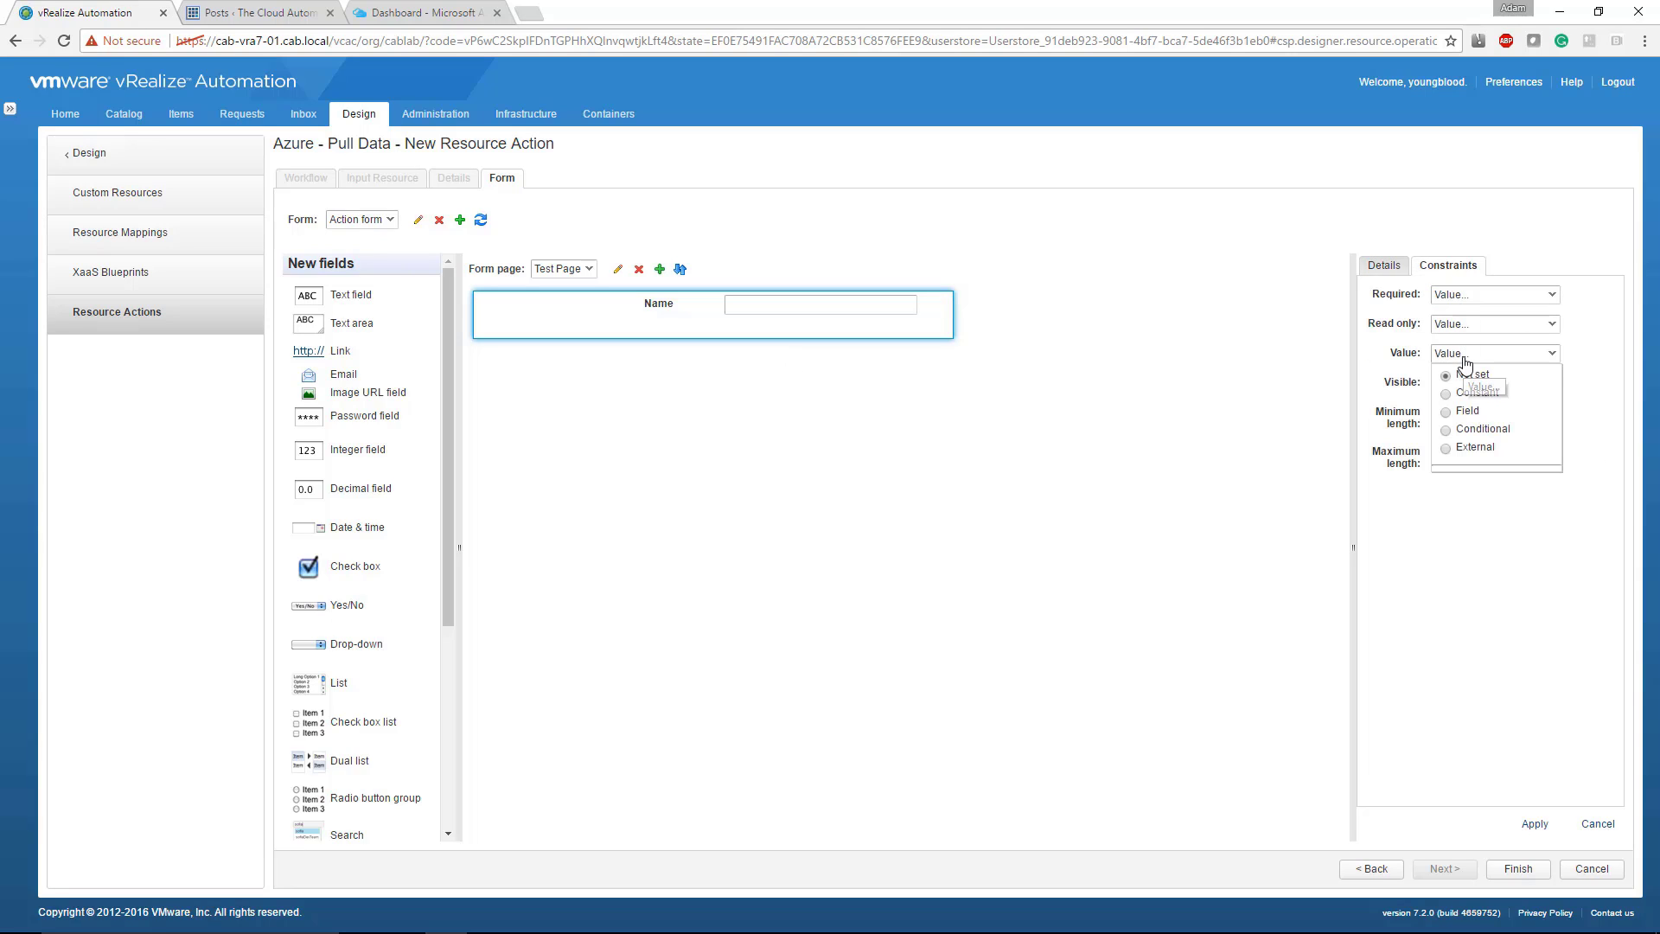
click(1467, 413)
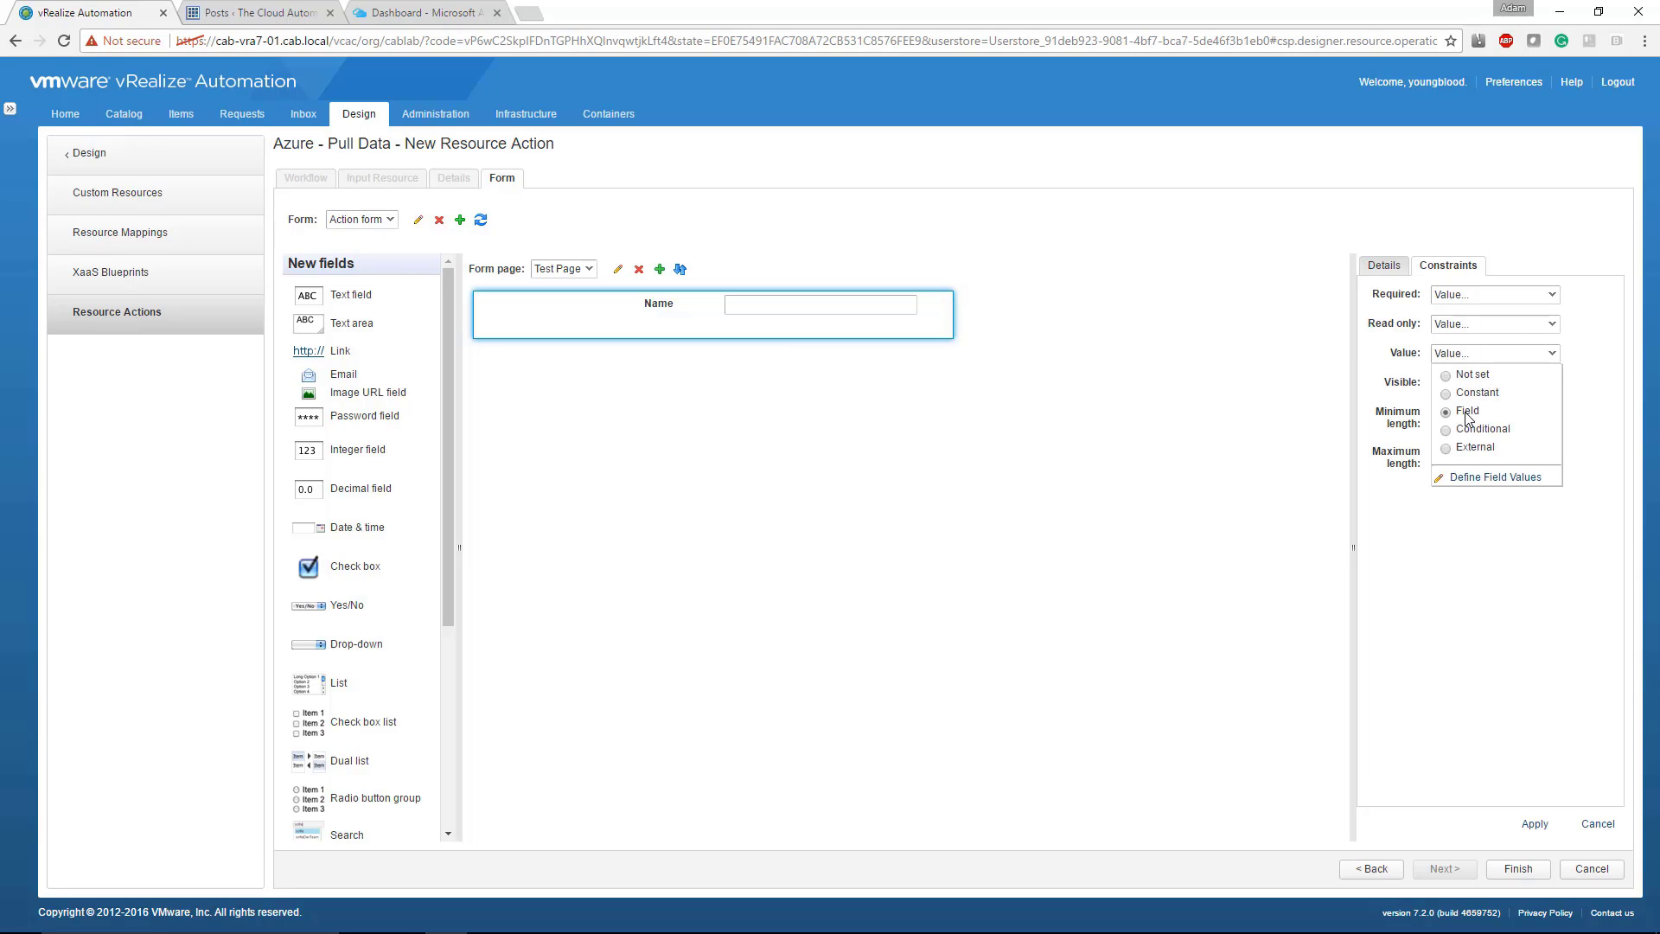
click(1480, 479)
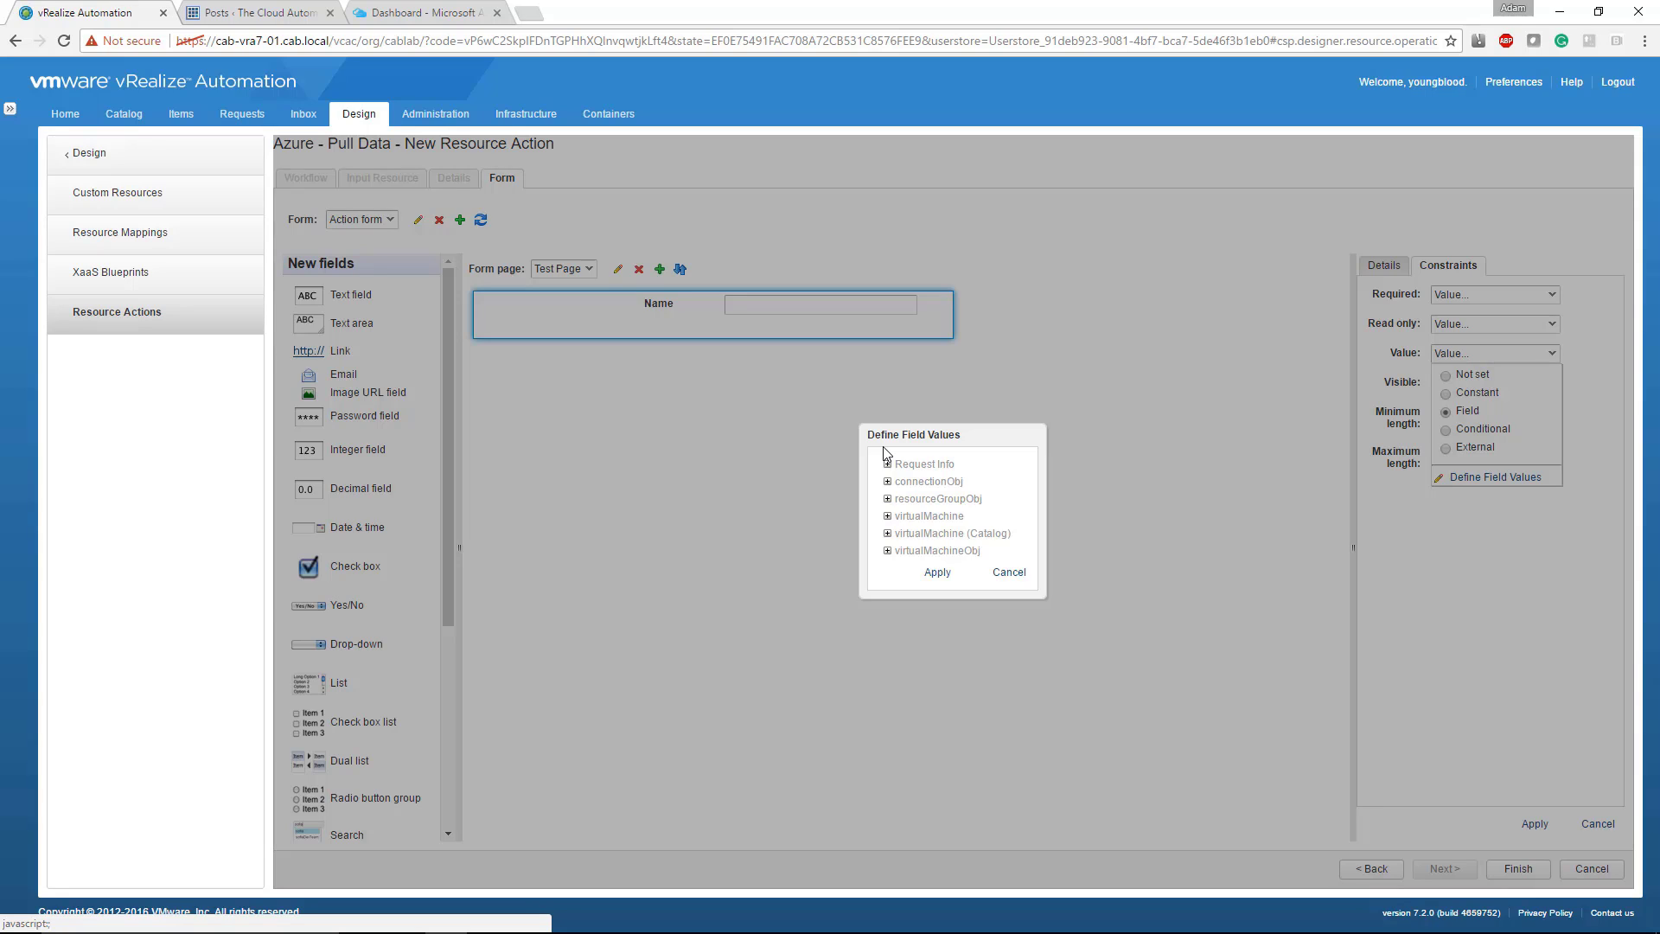
click(888, 516)
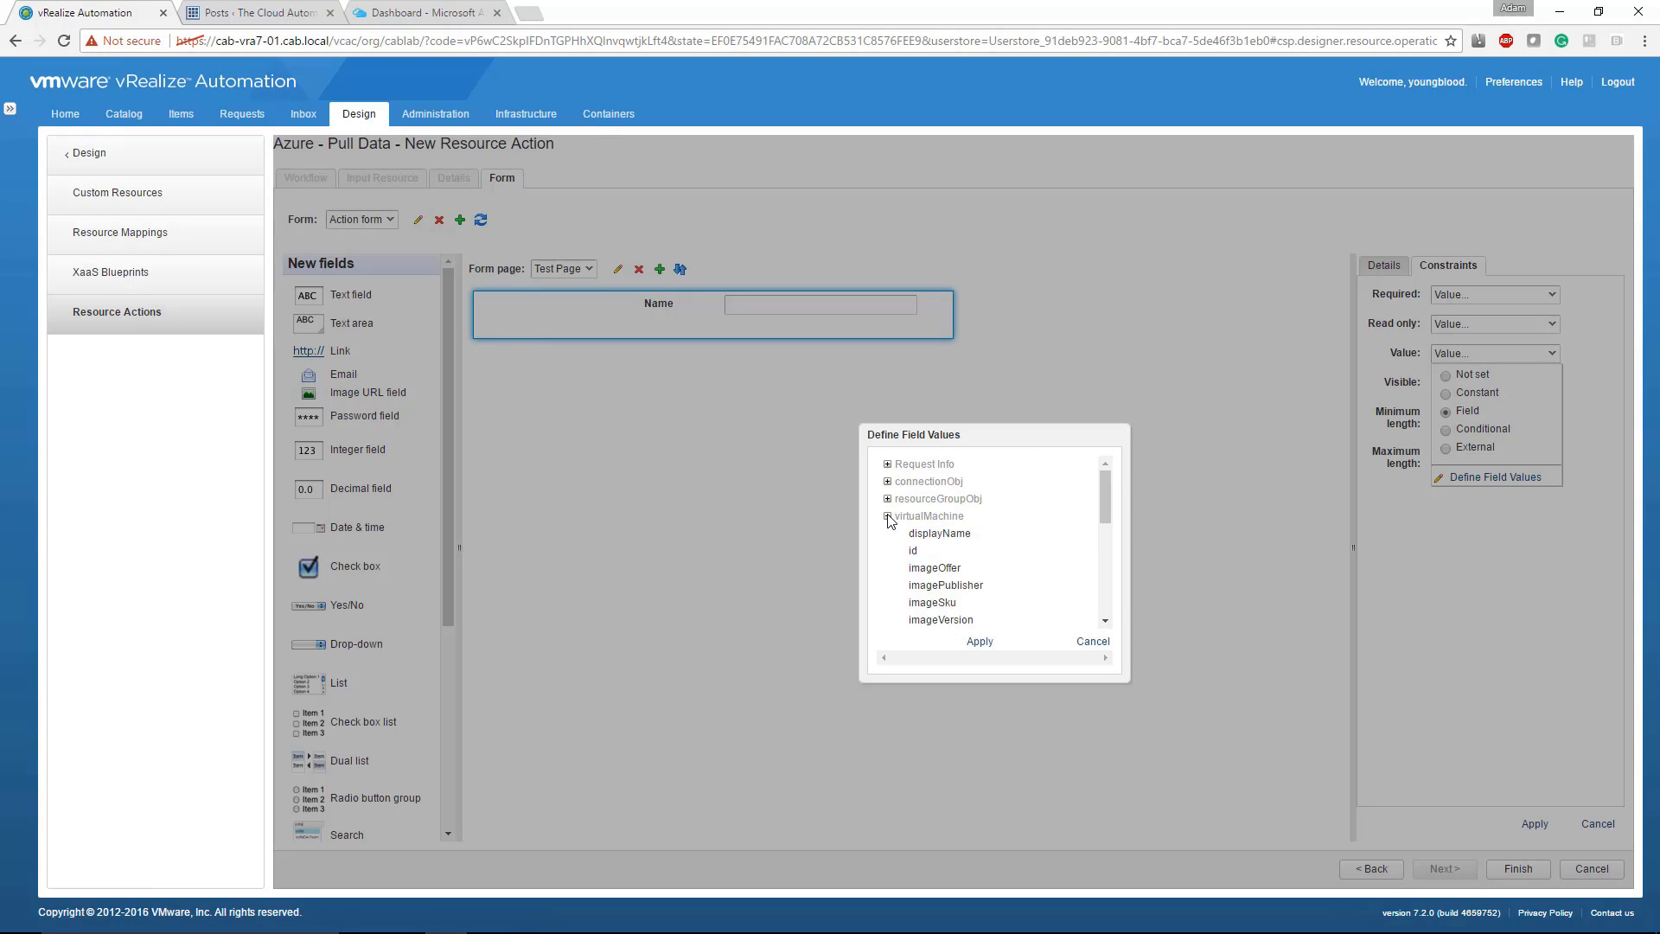
scroll(921, 554, down, 3)
click(922, 498)
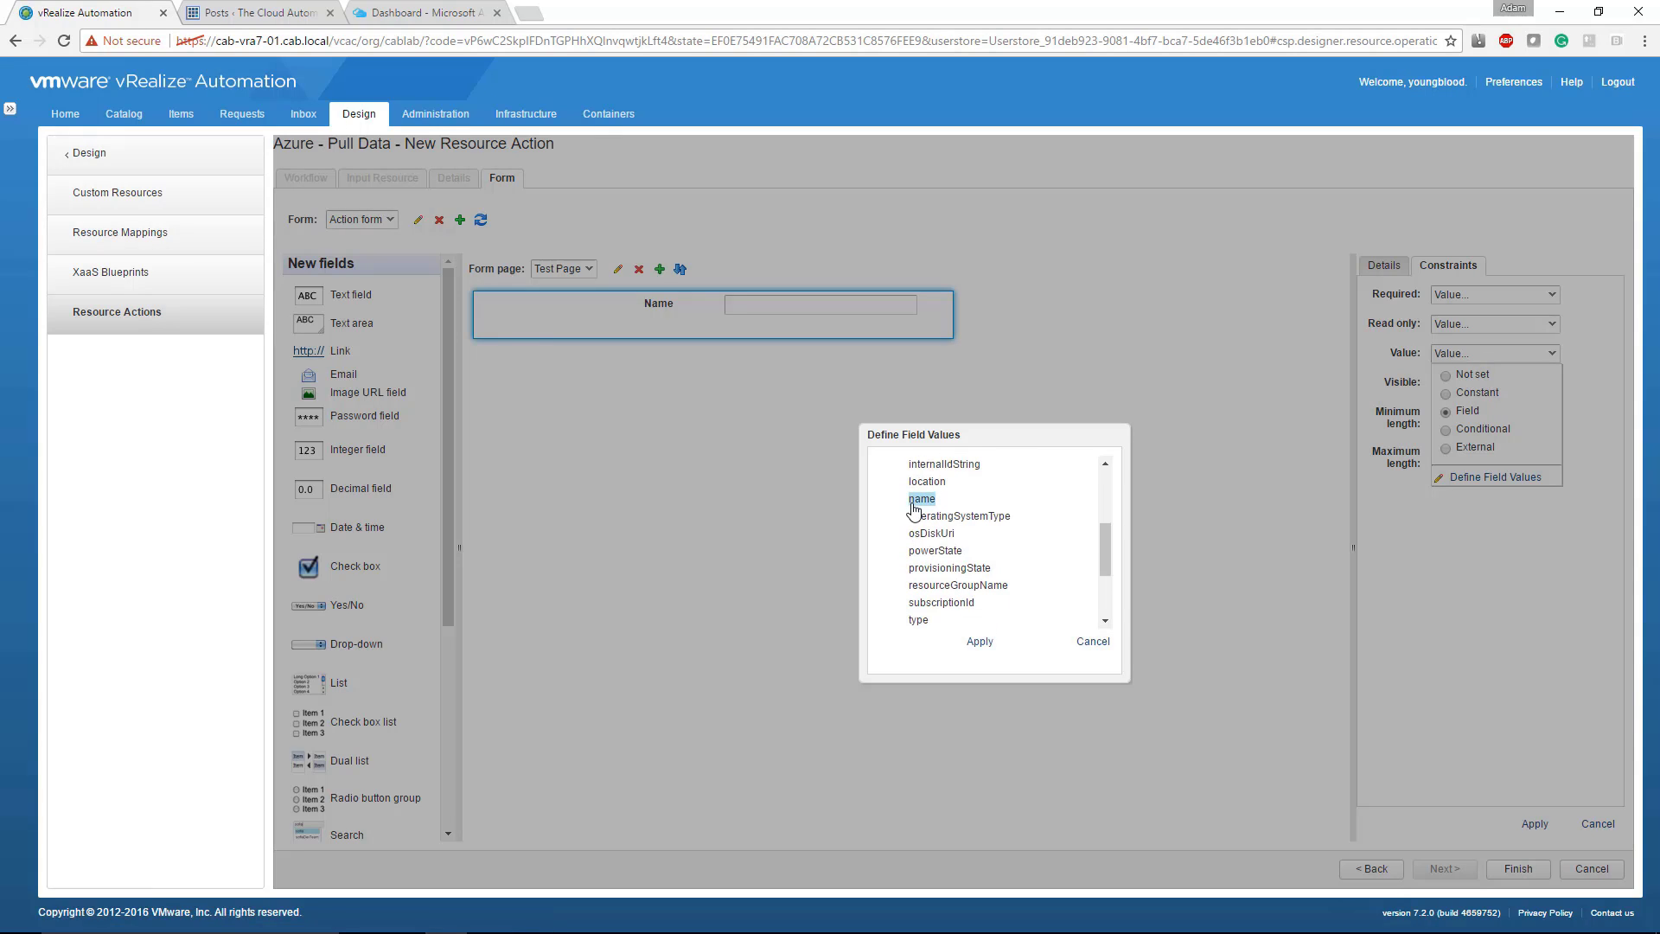
click(978, 643)
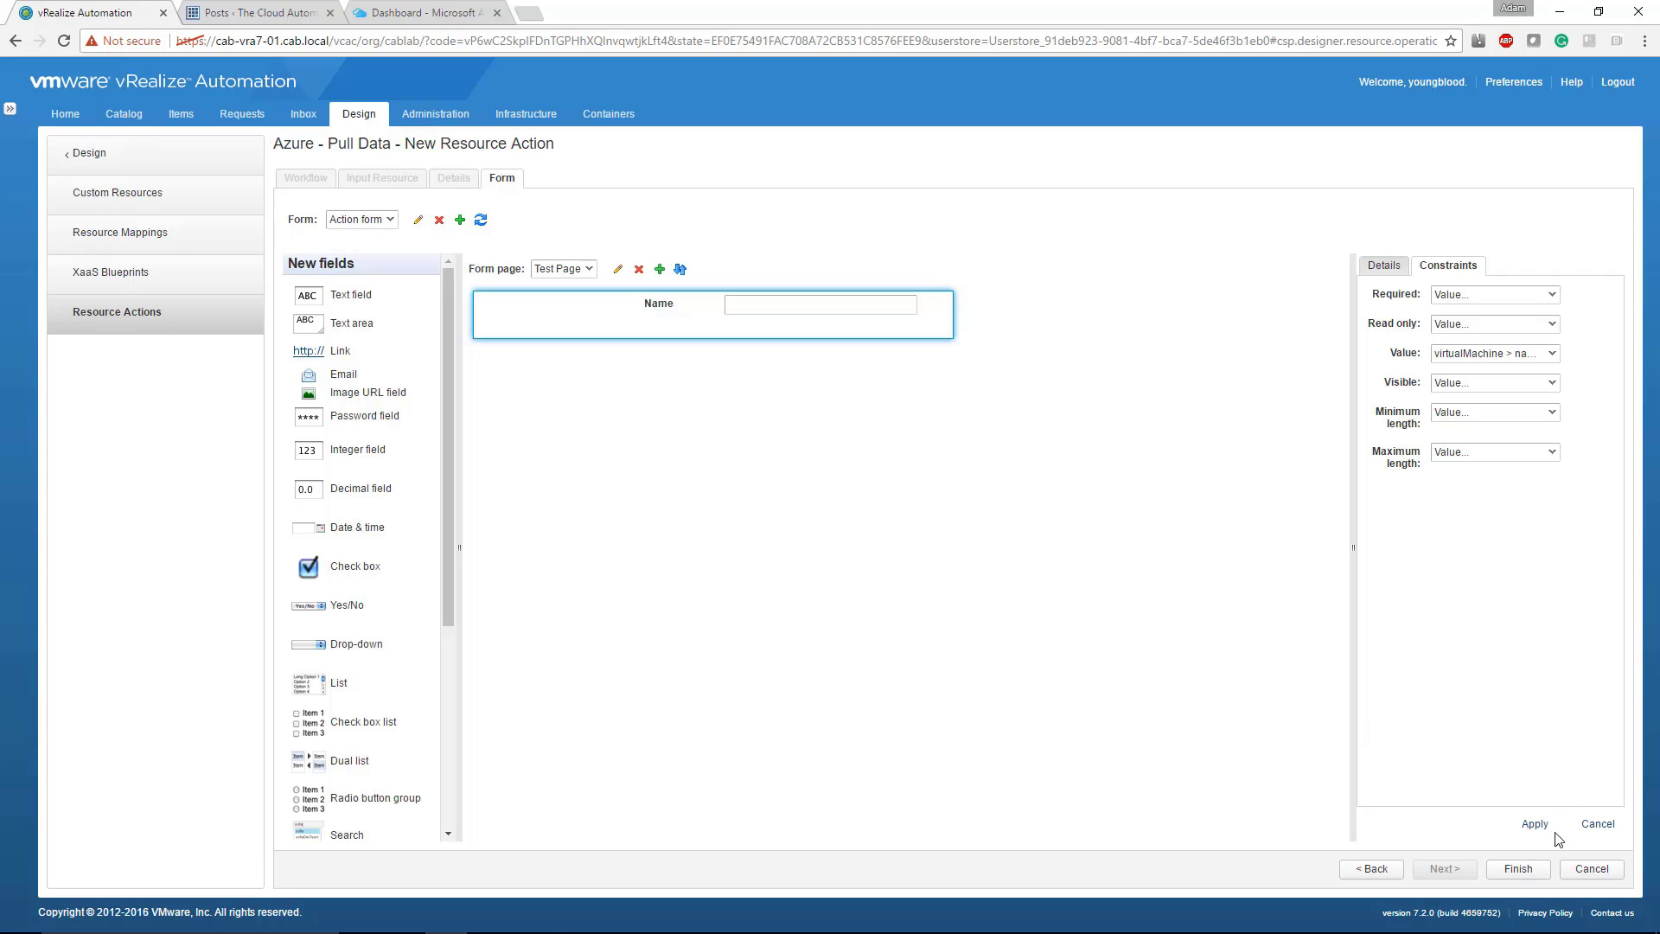
click(1535, 823)
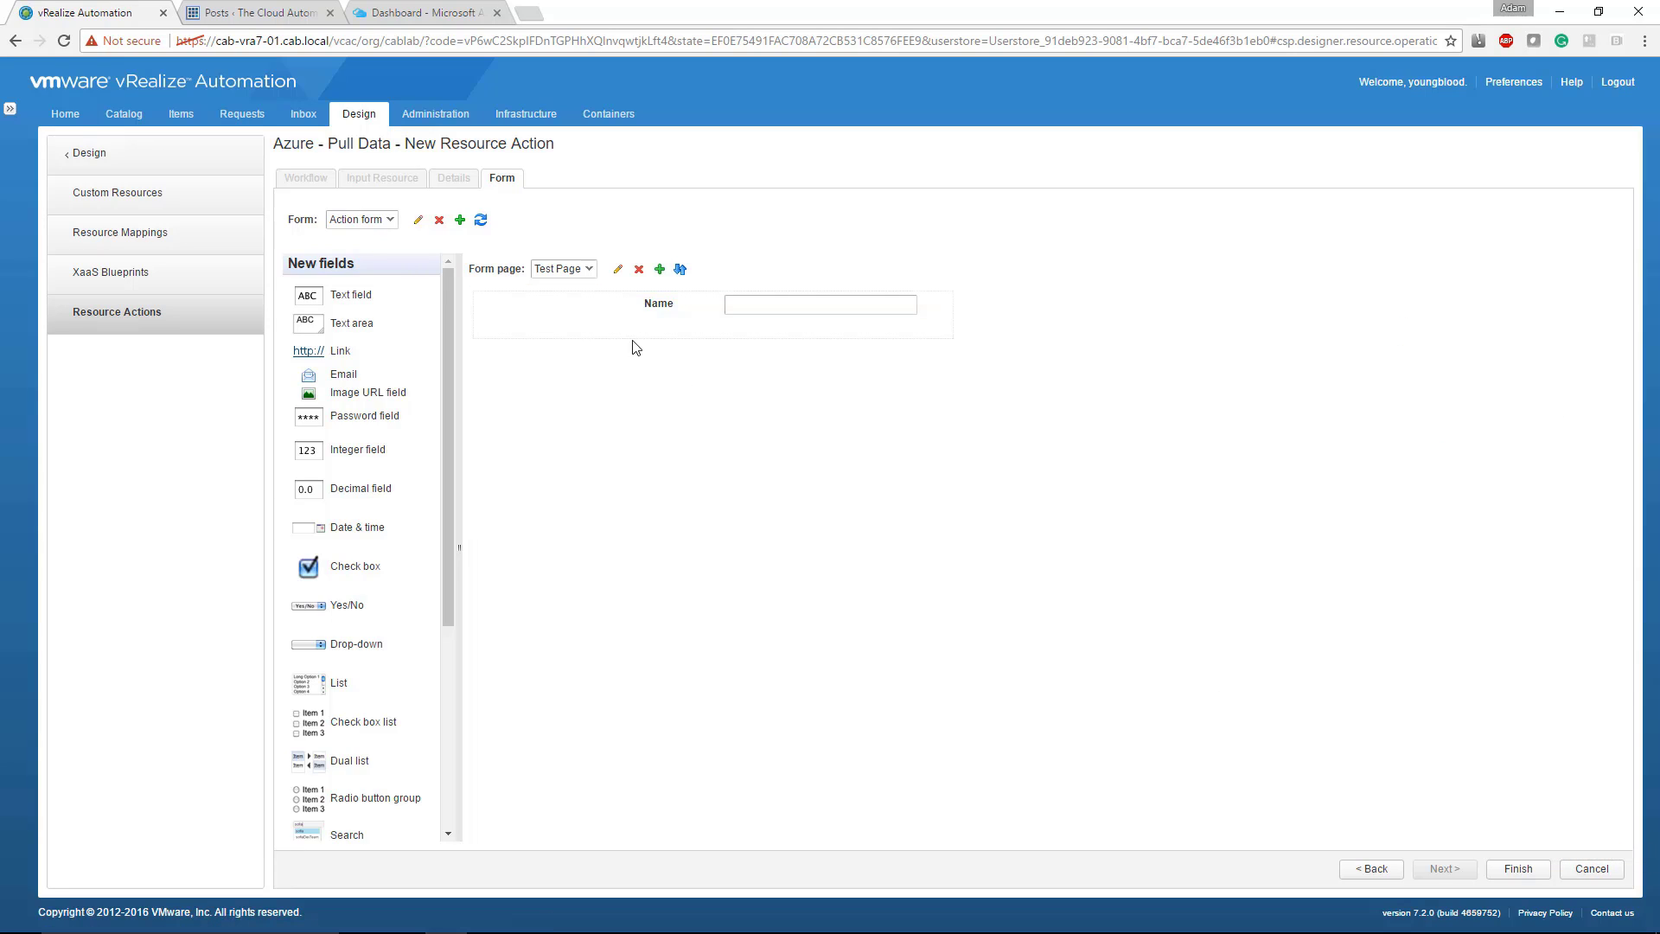
click(575, 328)
click(1459, 265)
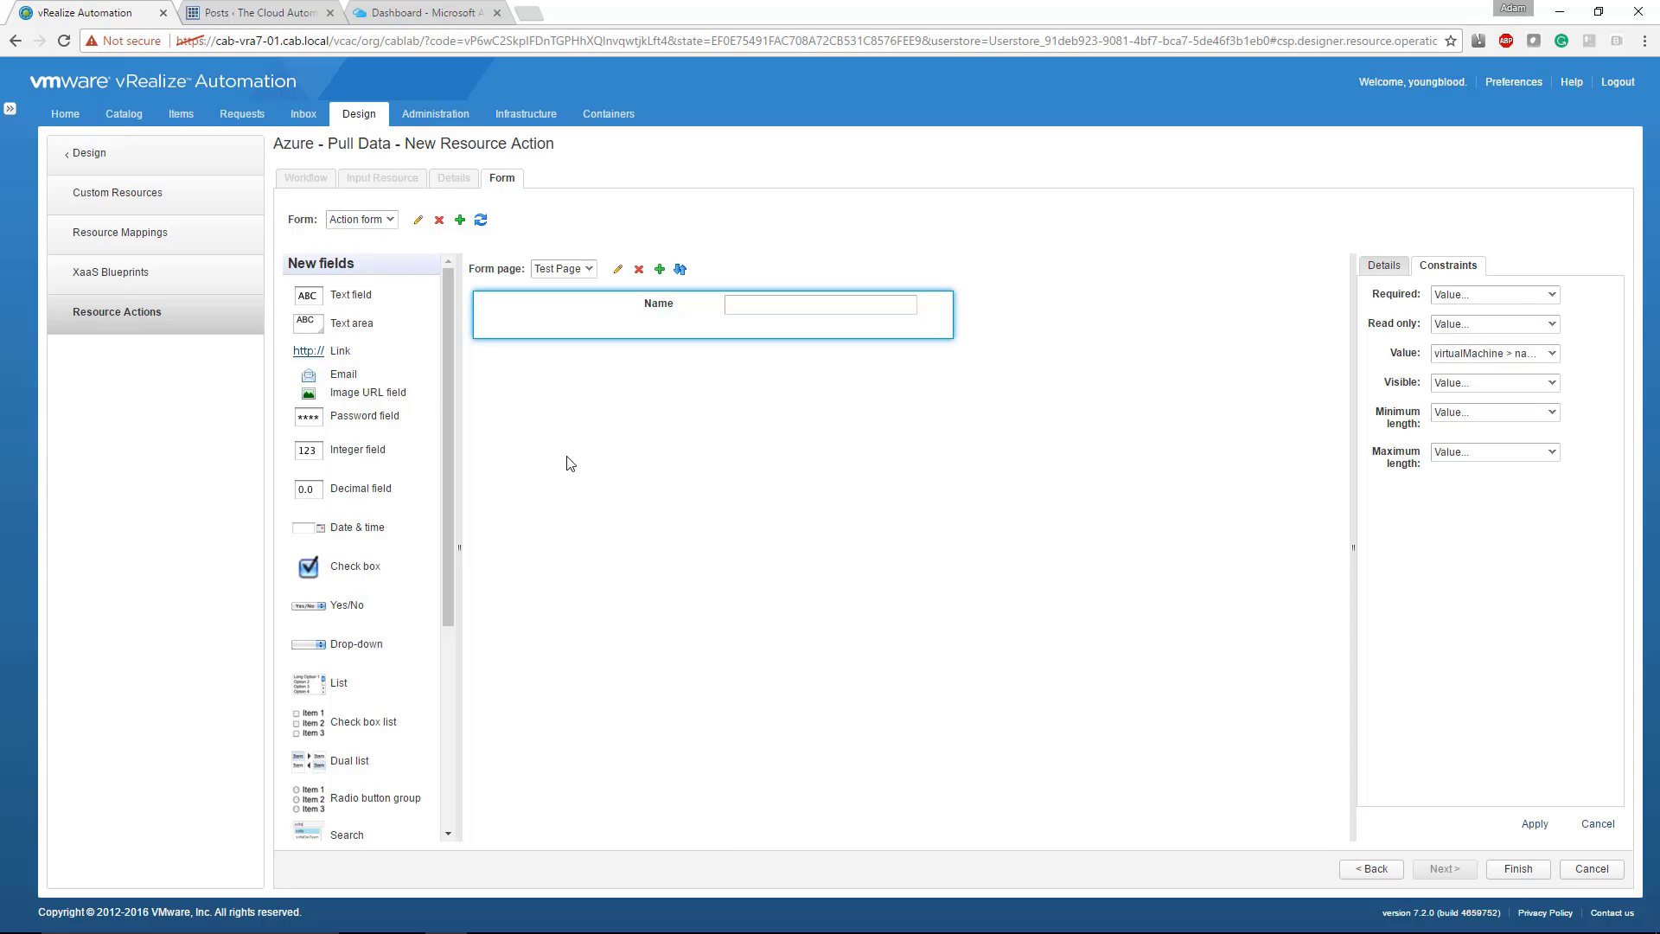
Step: Add a second text field with the ID and label "CPU" below the Name field
drag(346, 296, 655, 413)
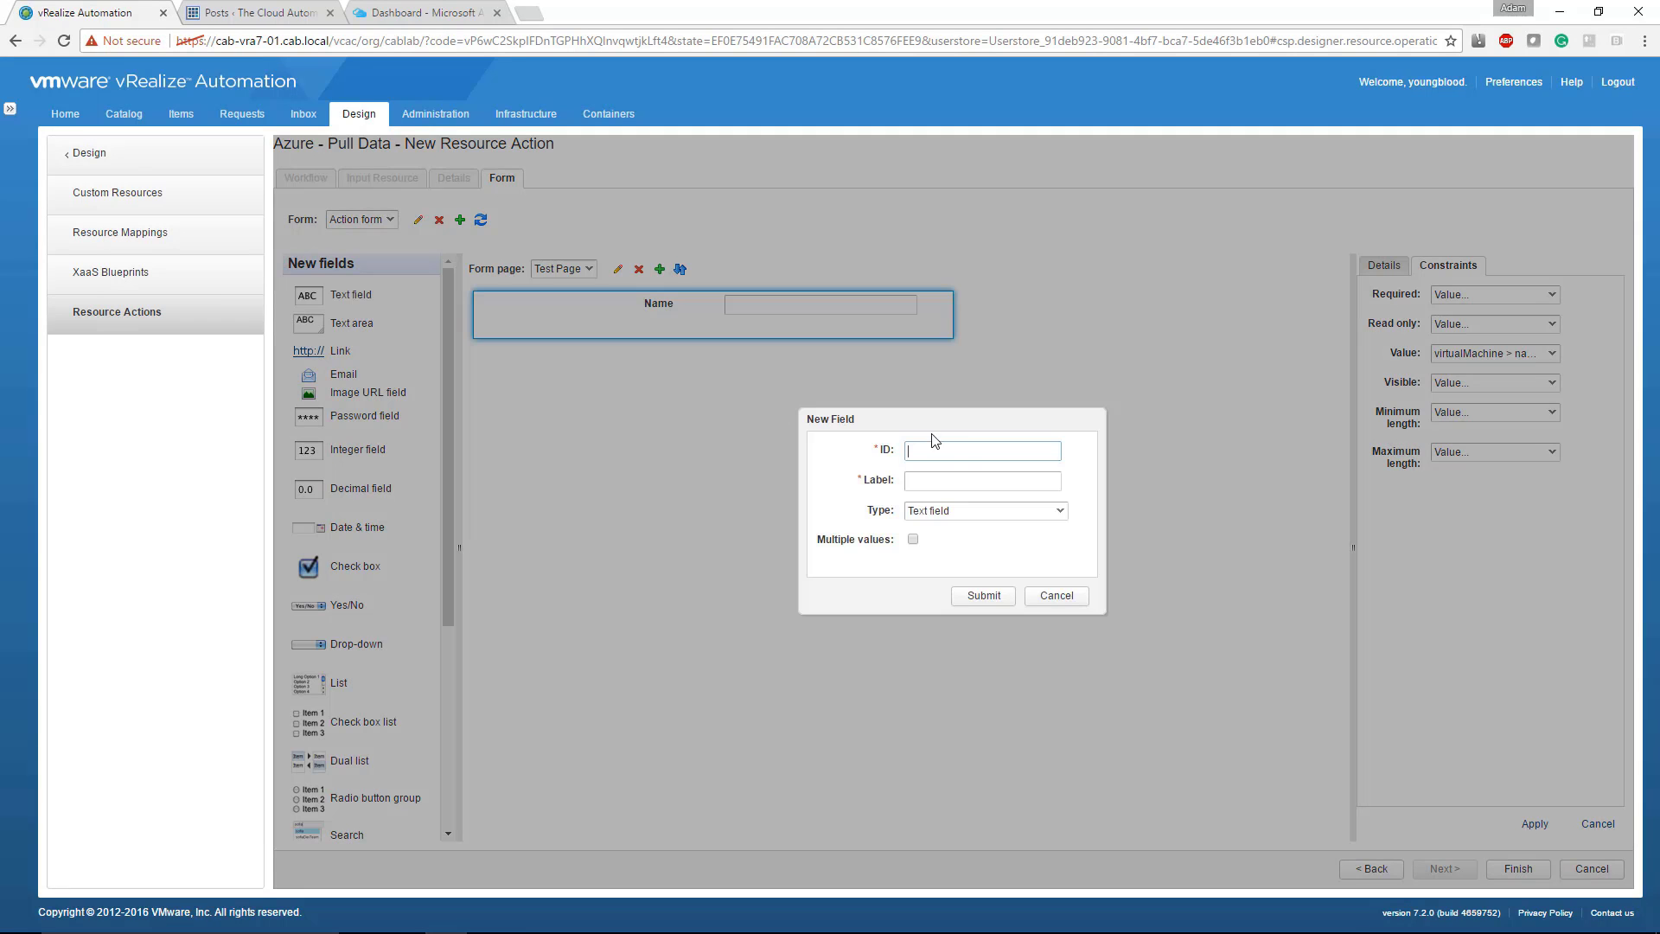
text(CPU)
click(983, 595)
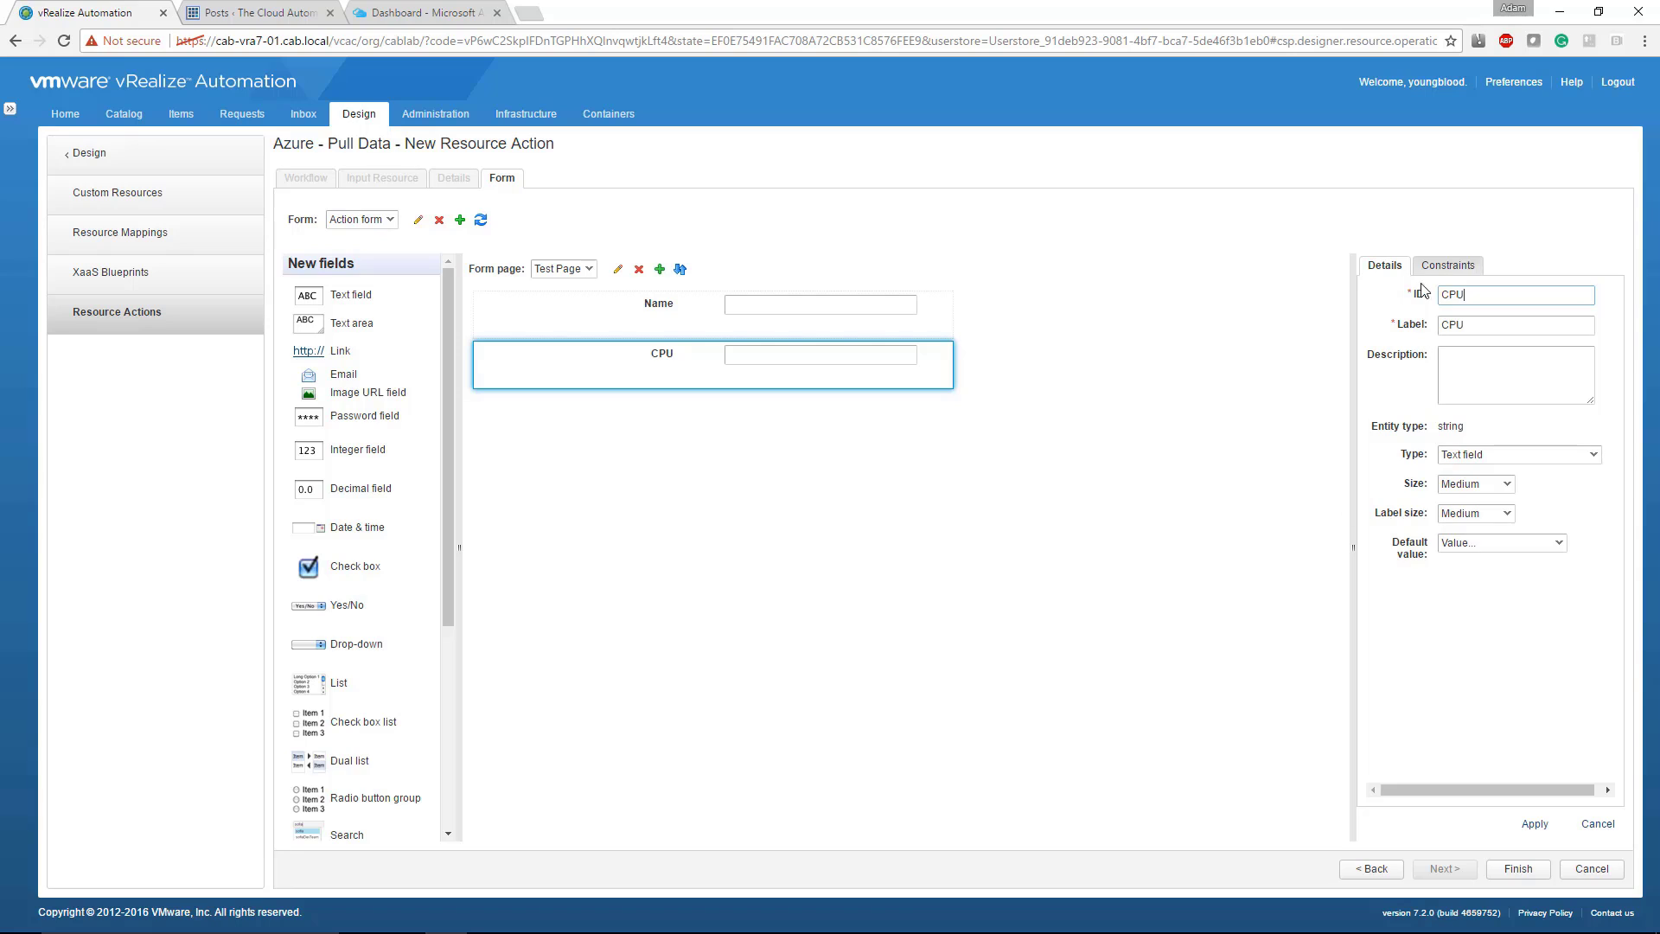
Step: Bind the CPU field's value constraint to the virtualMachineNumberCores property of virtualMachine and apply it
click(1433, 273)
click(1467, 354)
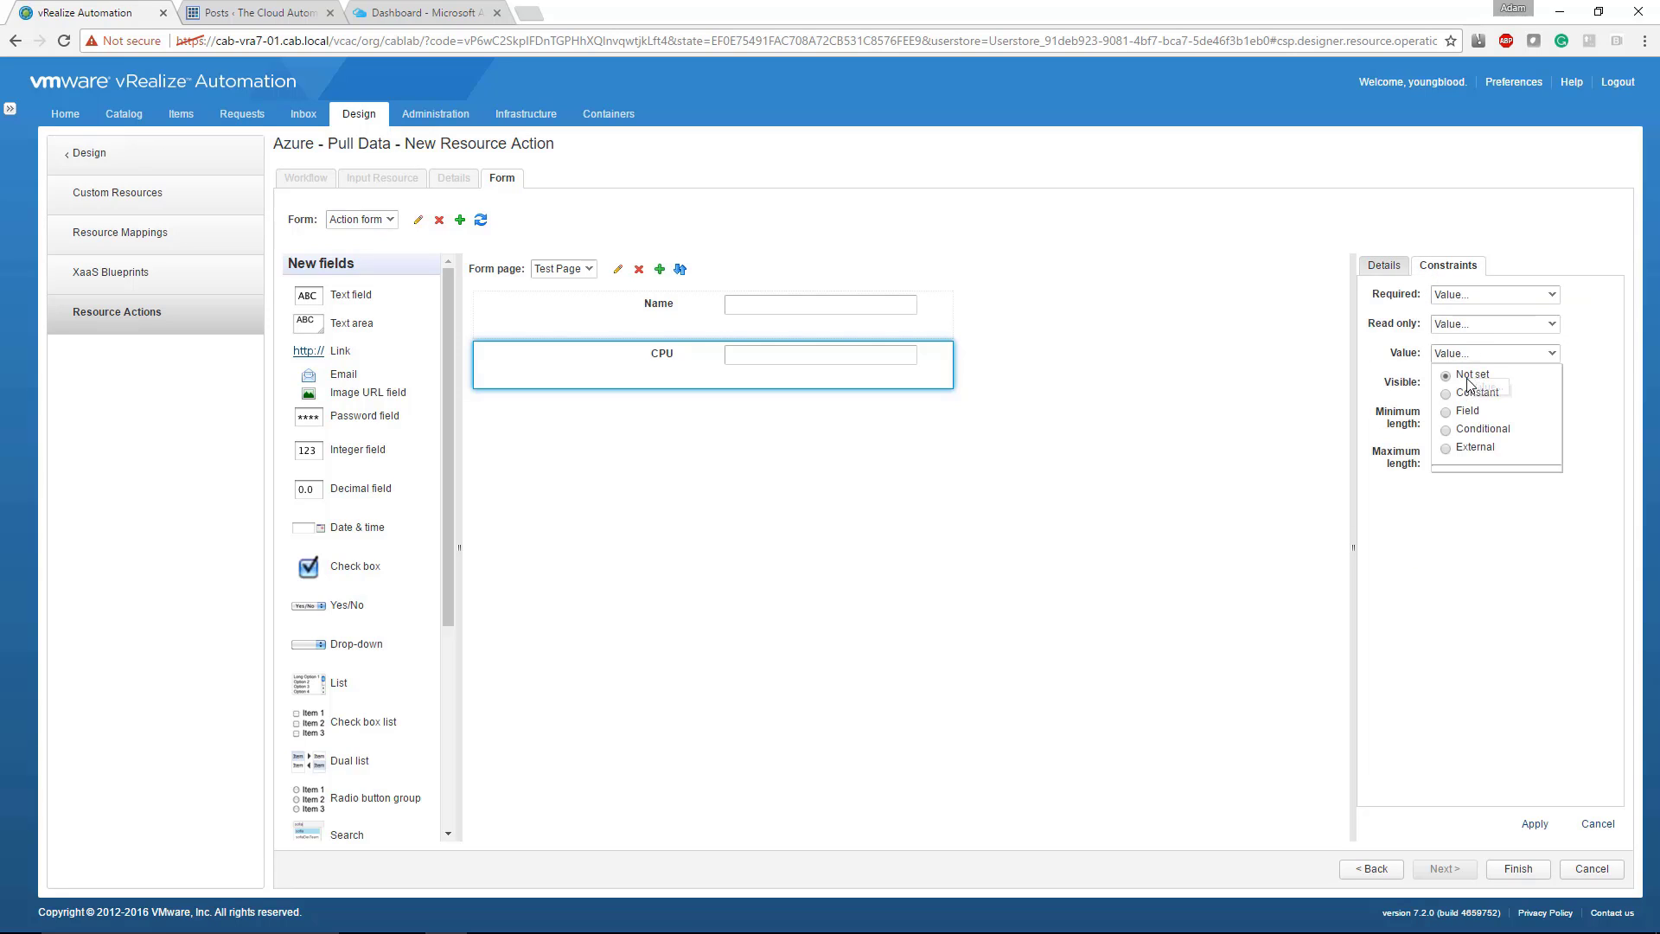
click(1467, 411)
click(1485, 477)
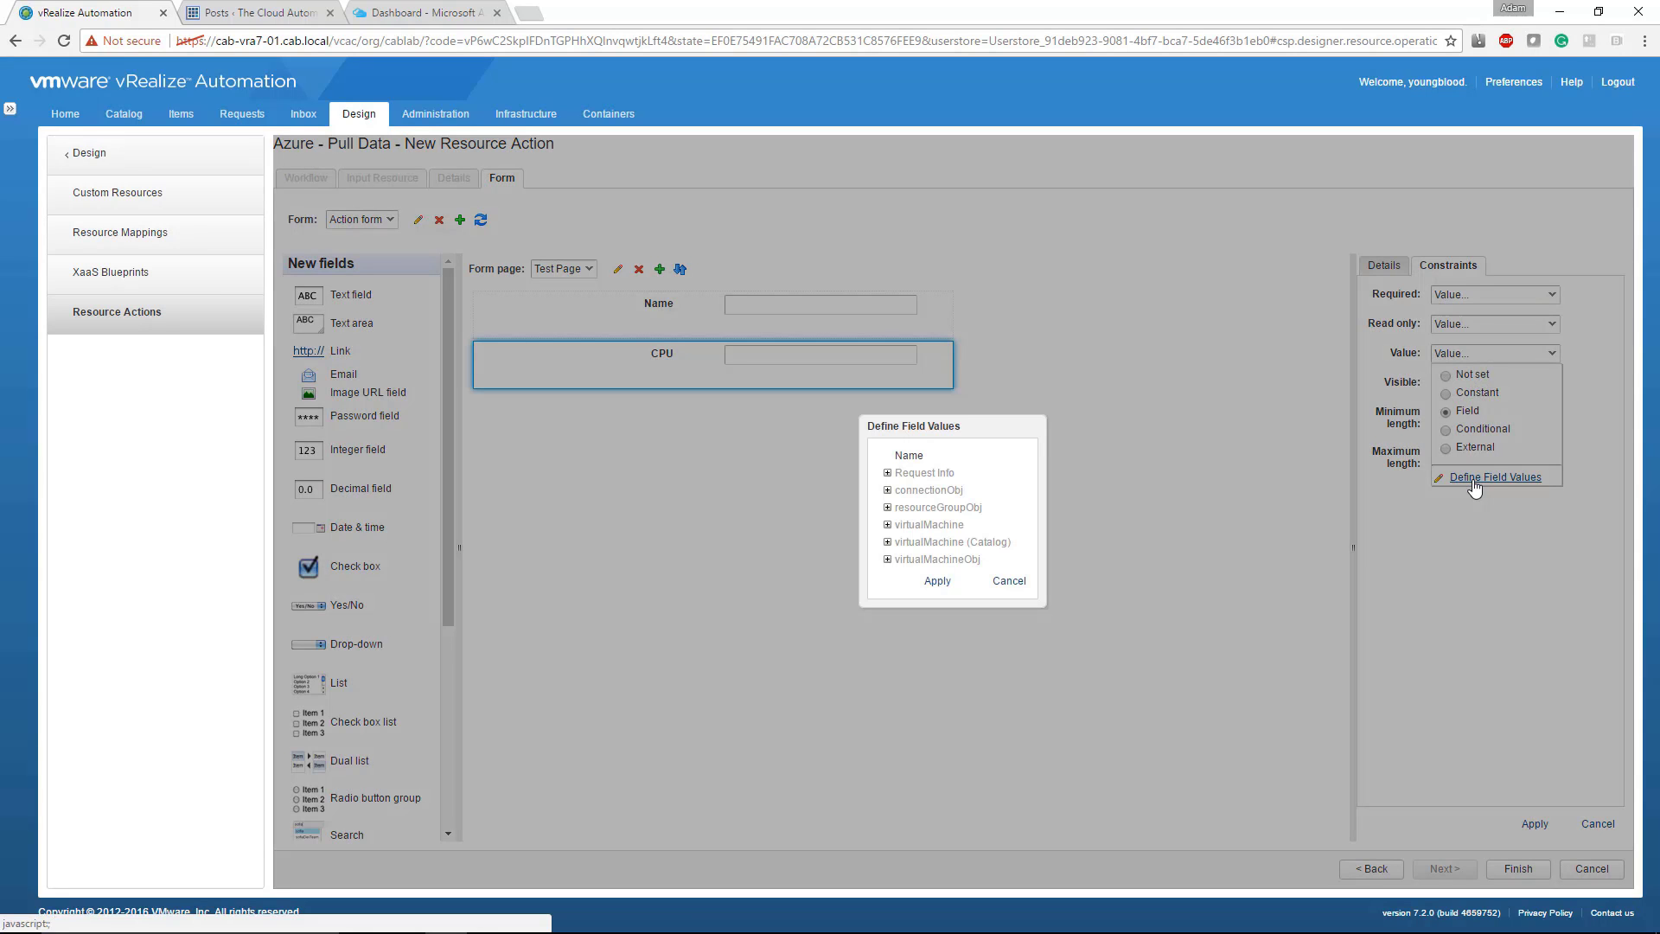
click(887, 525)
scroll(893, 540, down, 5)
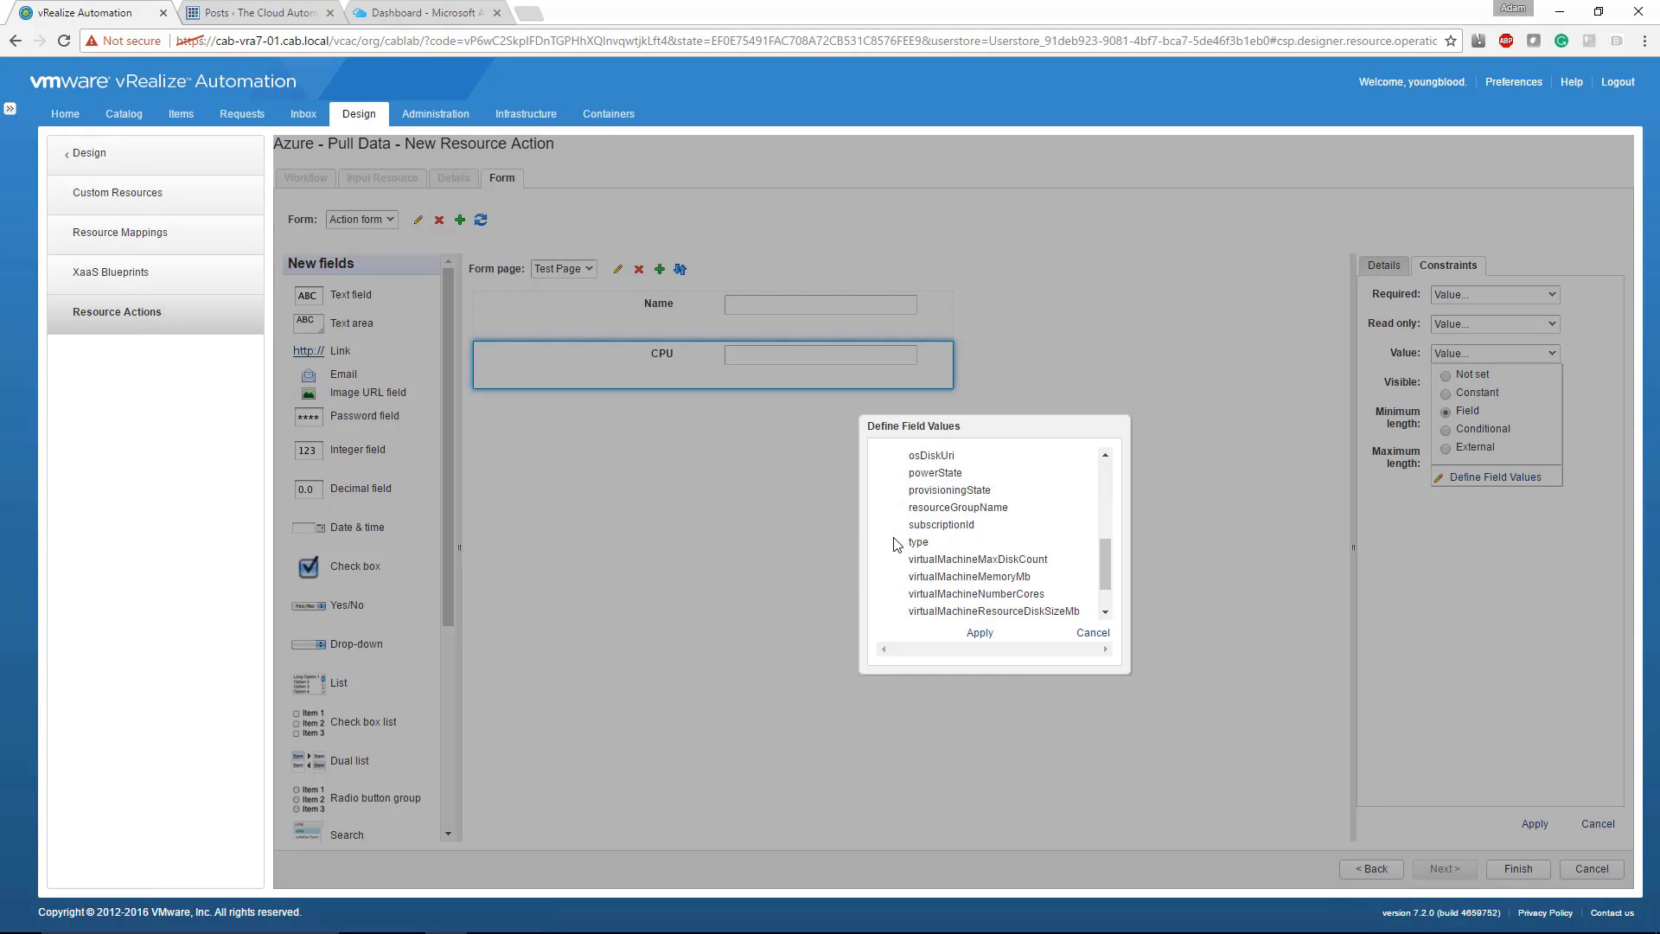
scroll(895, 542, down, 1)
click(971, 546)
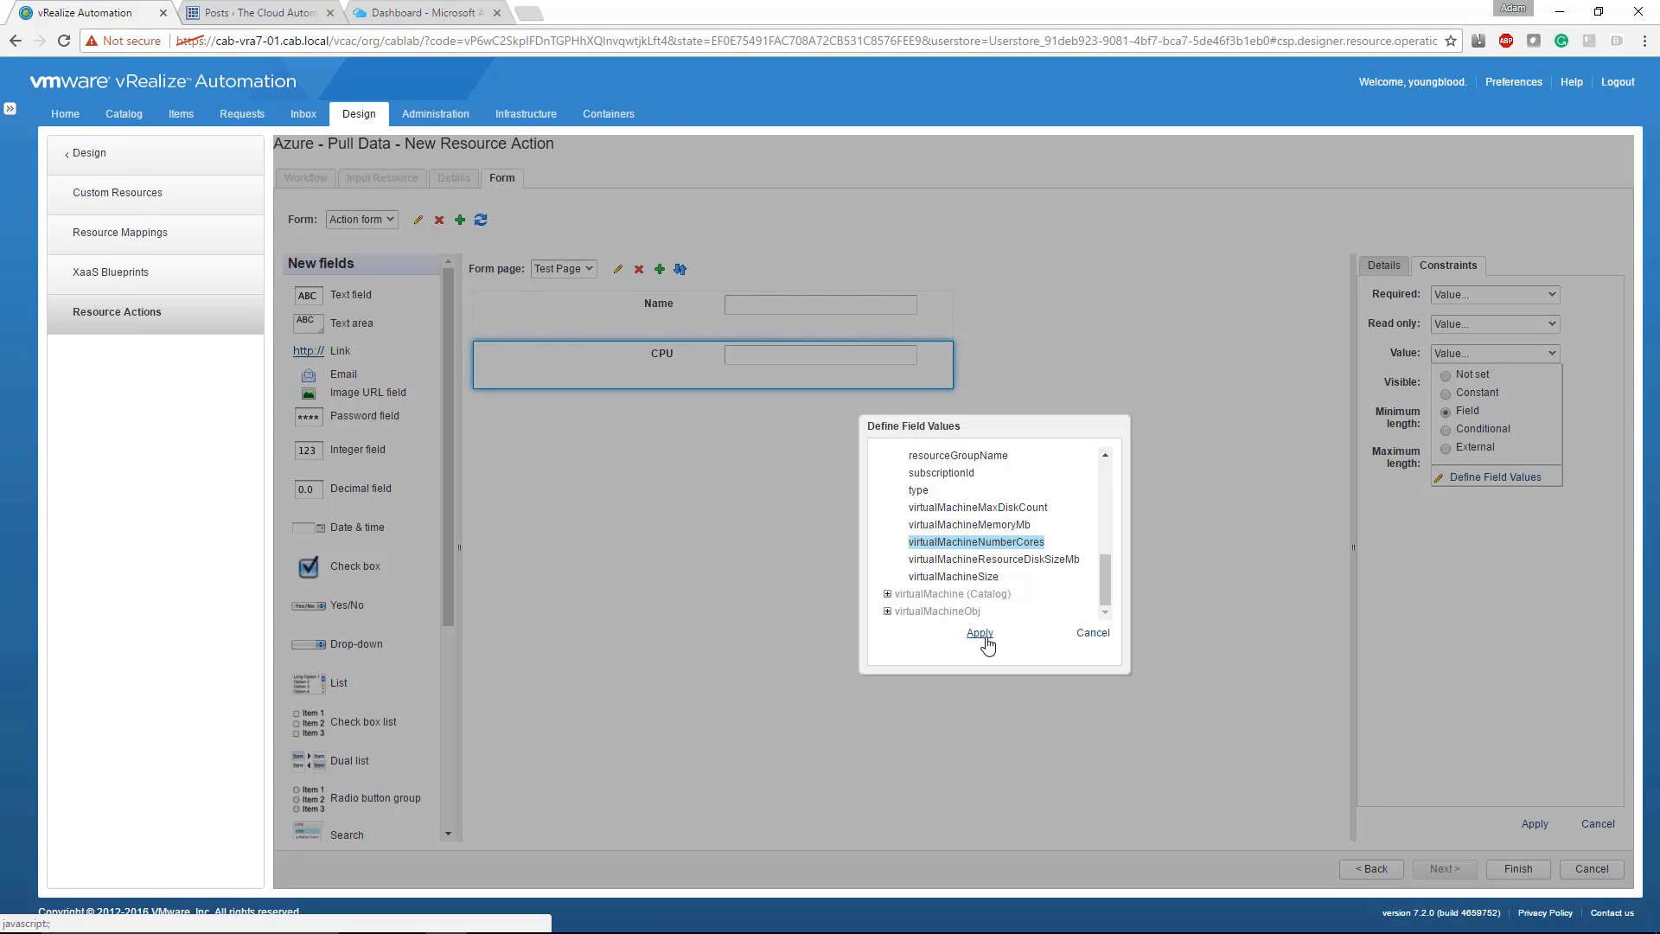
click(982, 640)
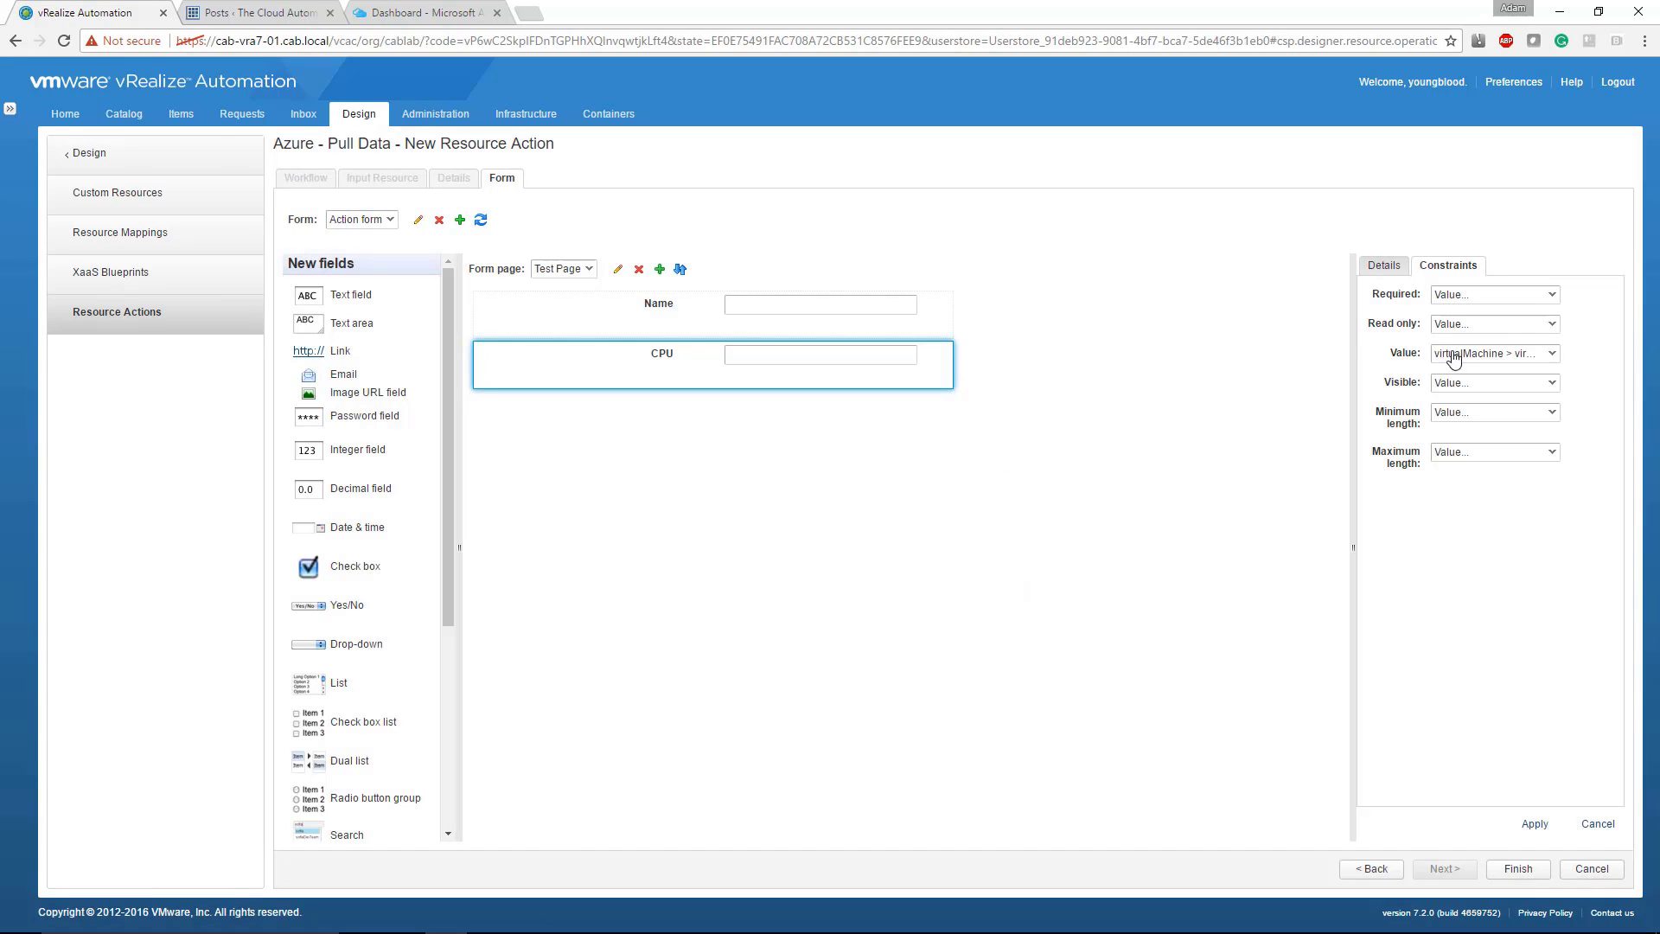
click(1541, 827)
click(1536, 825)
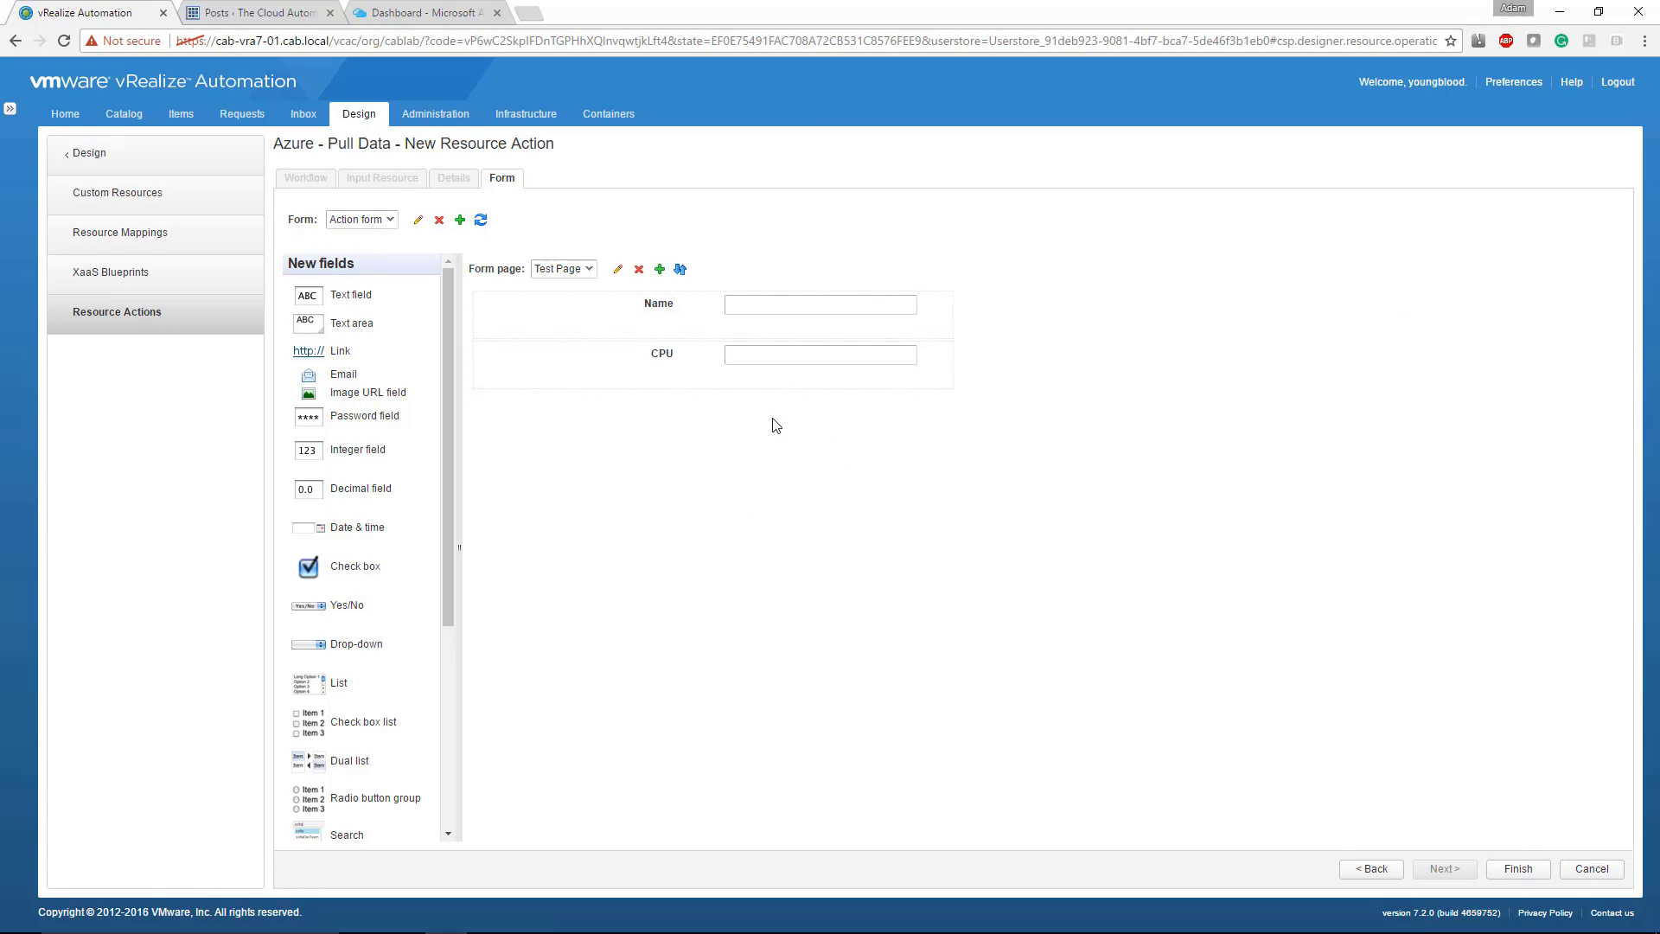
Step: Discard the new resource action and open the form of the existing Azure - Pull Data action, checking its list of form pages
click(1599, 870)
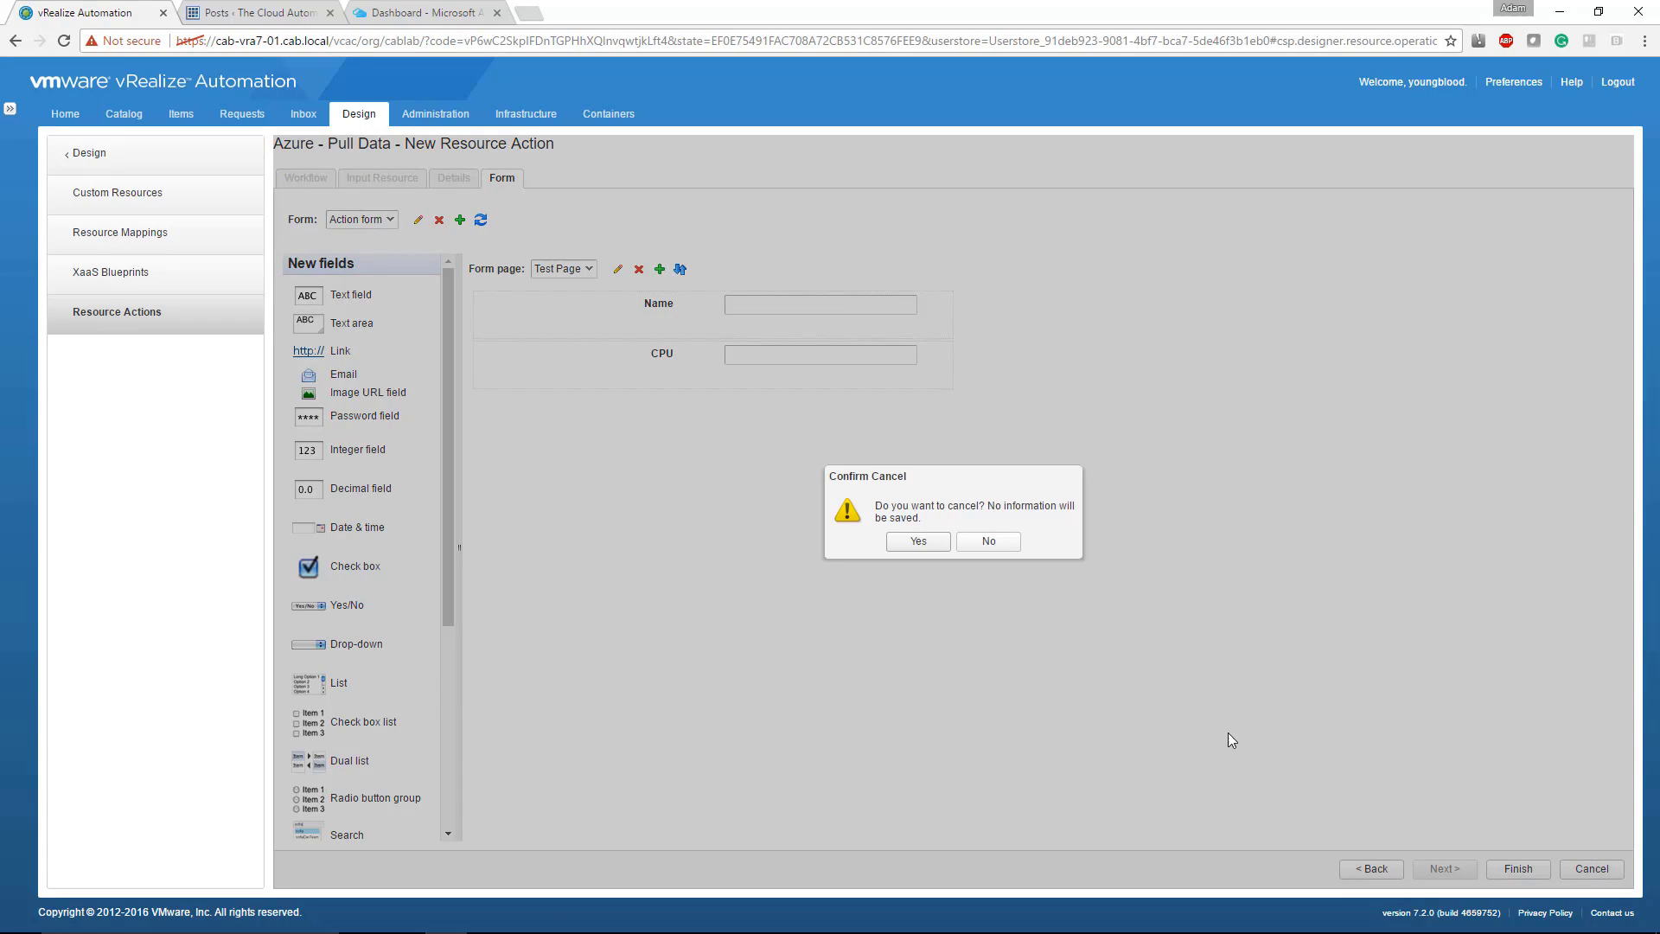
click(918, 540)
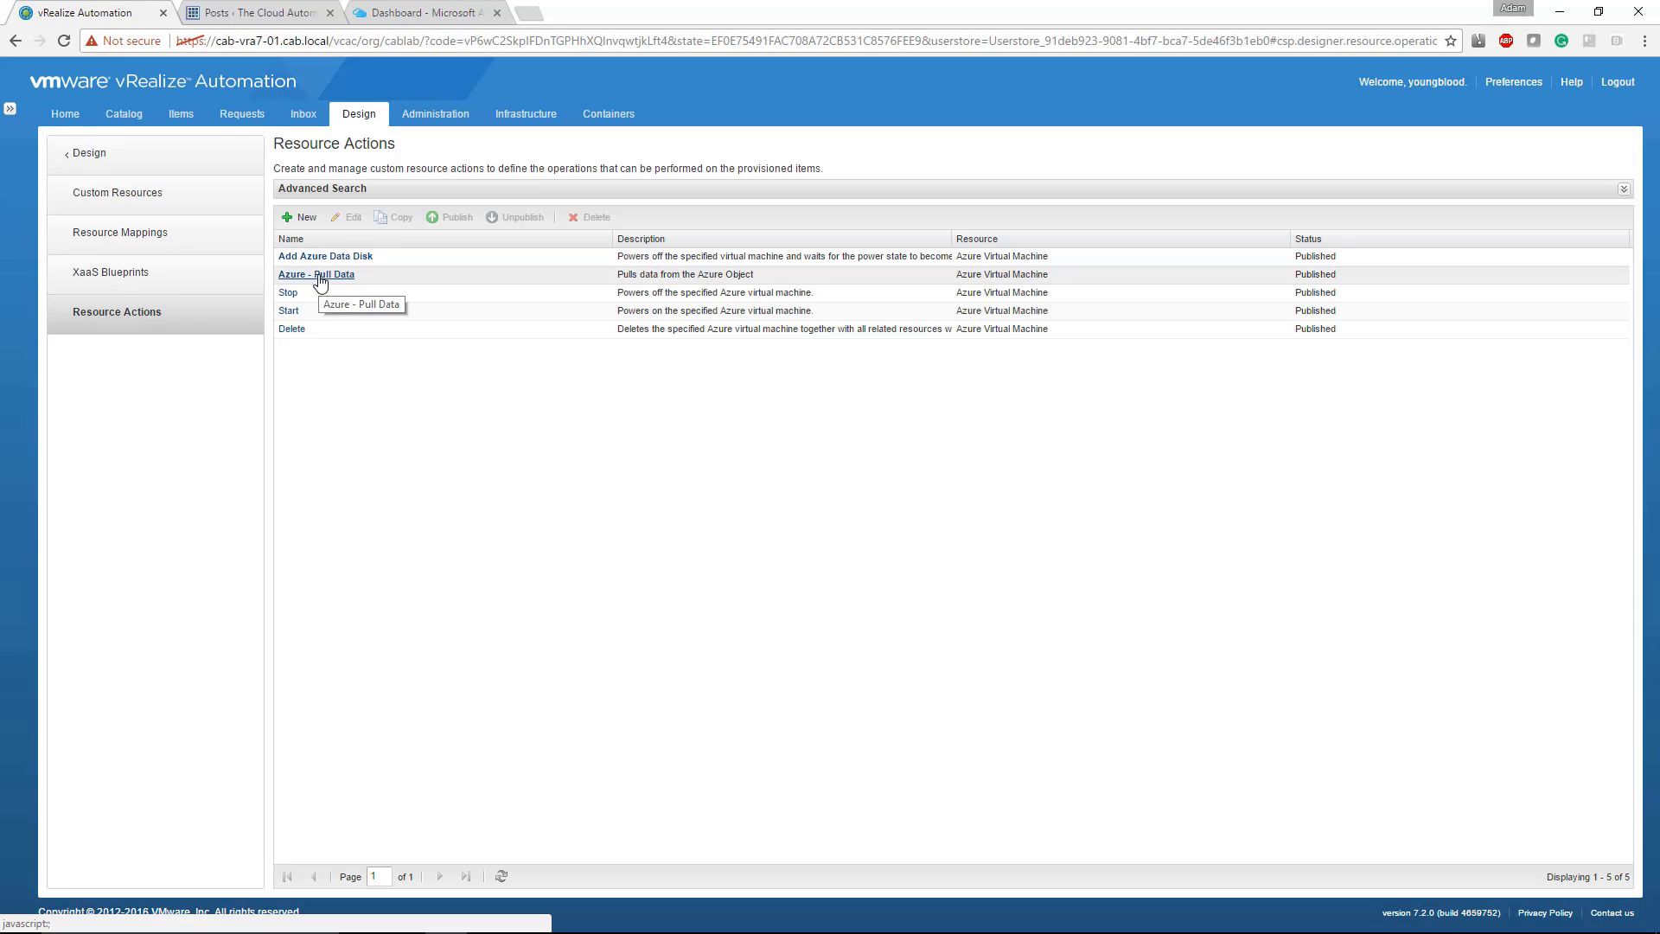
click(321, 274)
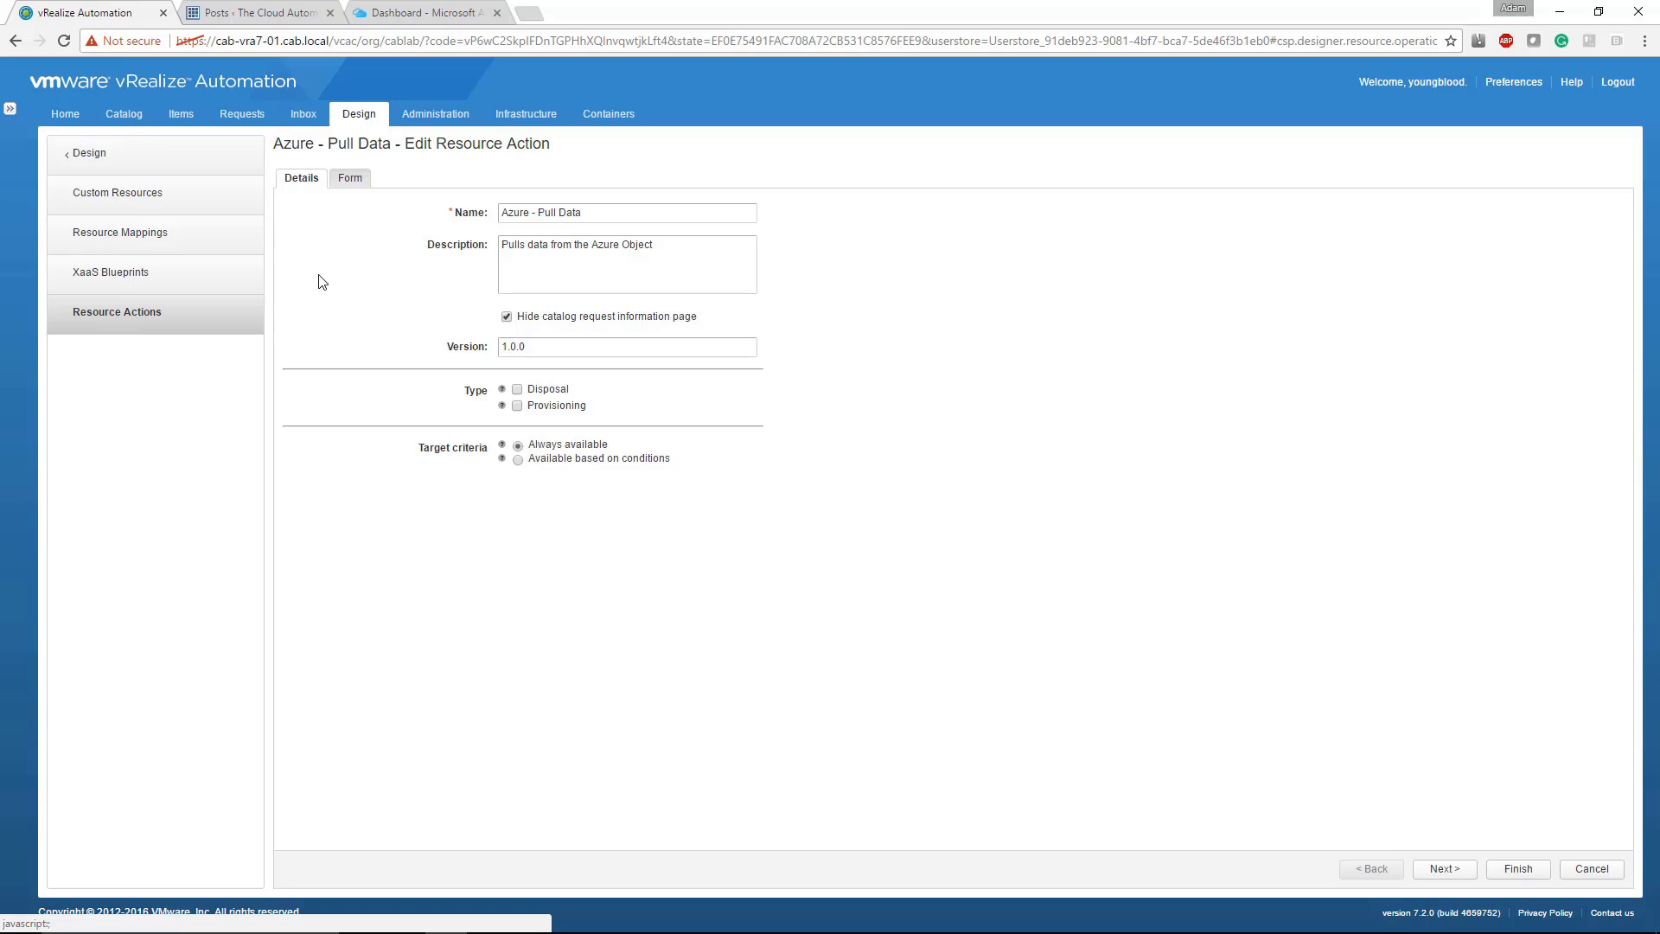
click(350, 178)
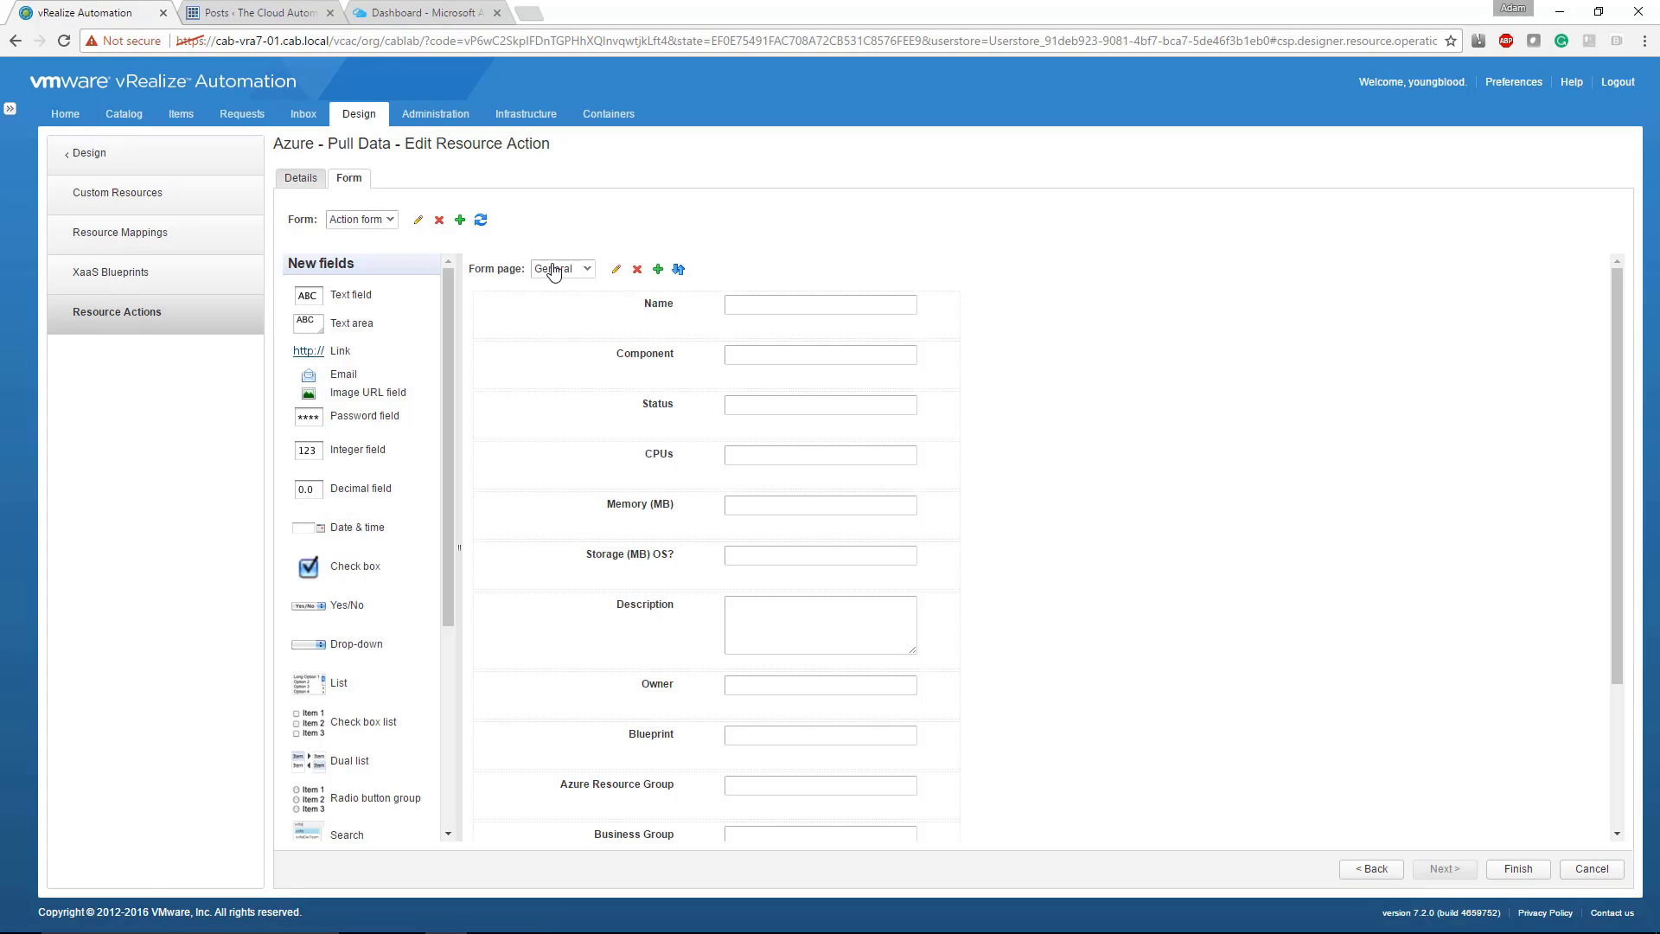
click(554, 272)
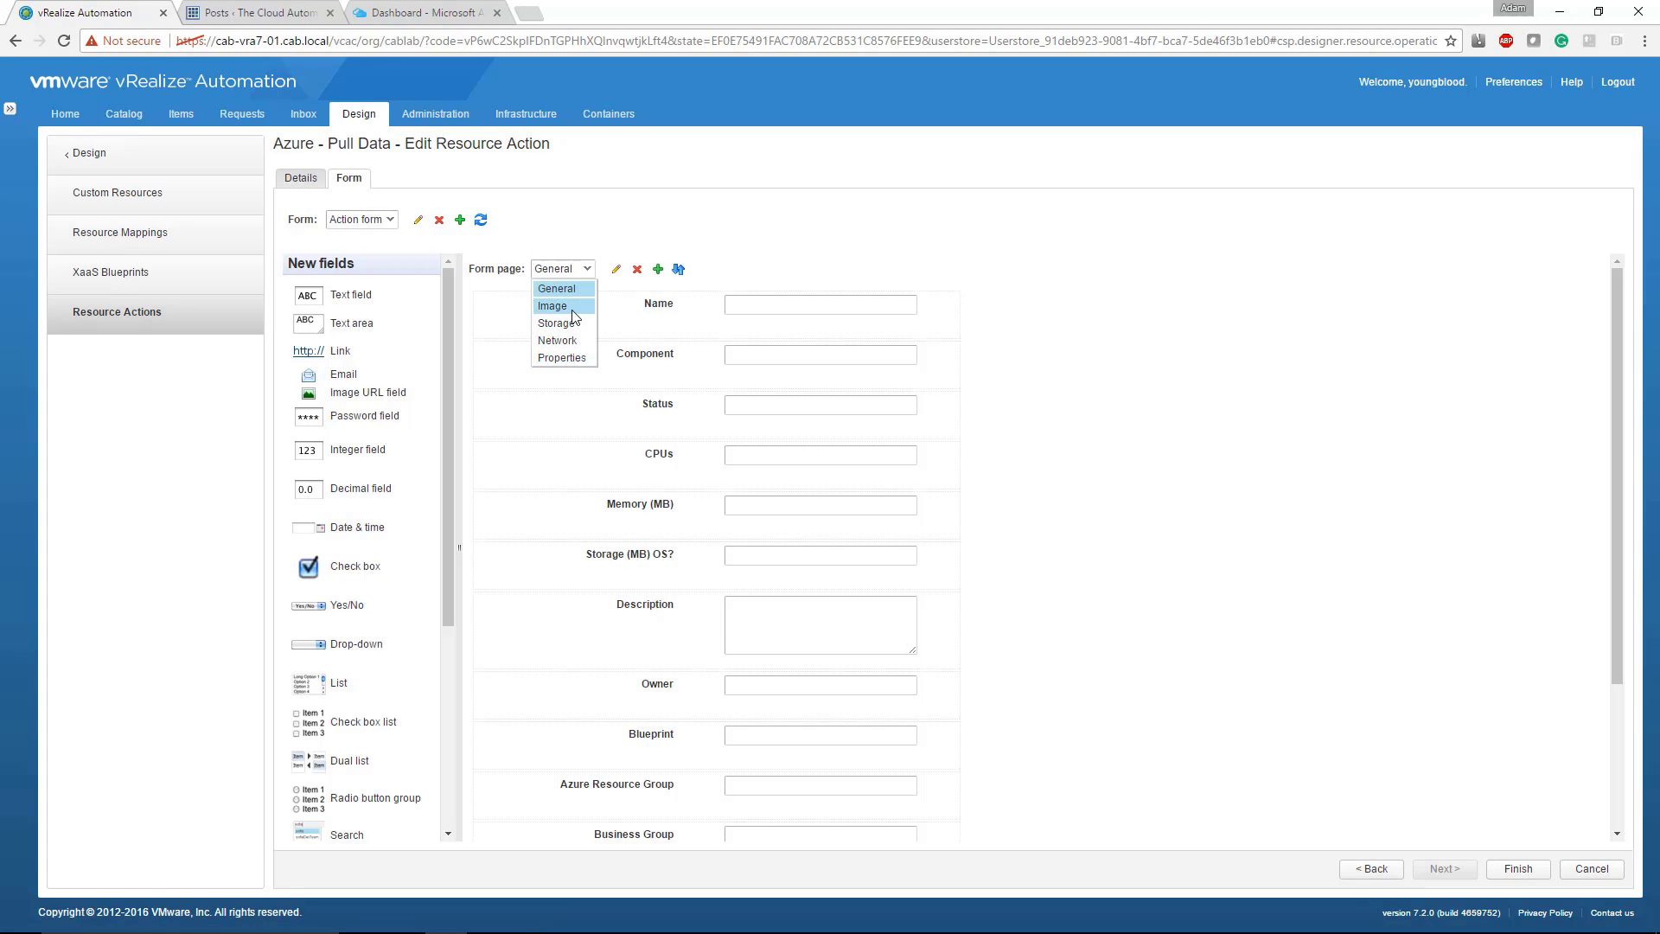
click(1104, 466)
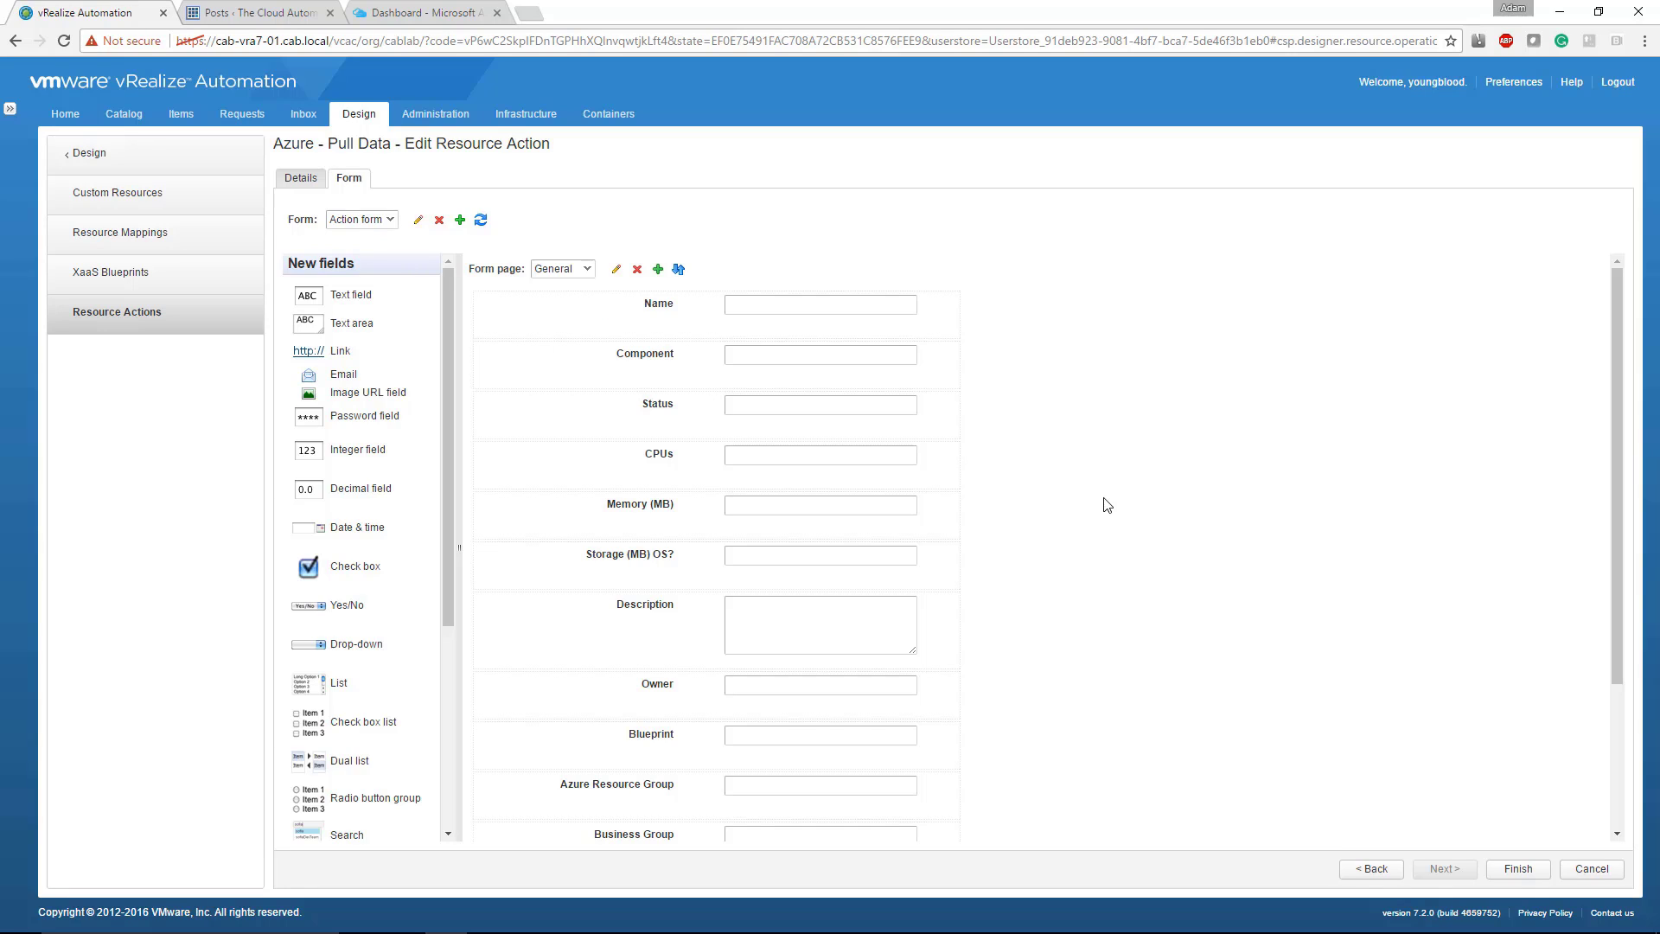
Step: Open the field value definition behind the value constraint of the CPUs field on the General form page
click(830, 464)
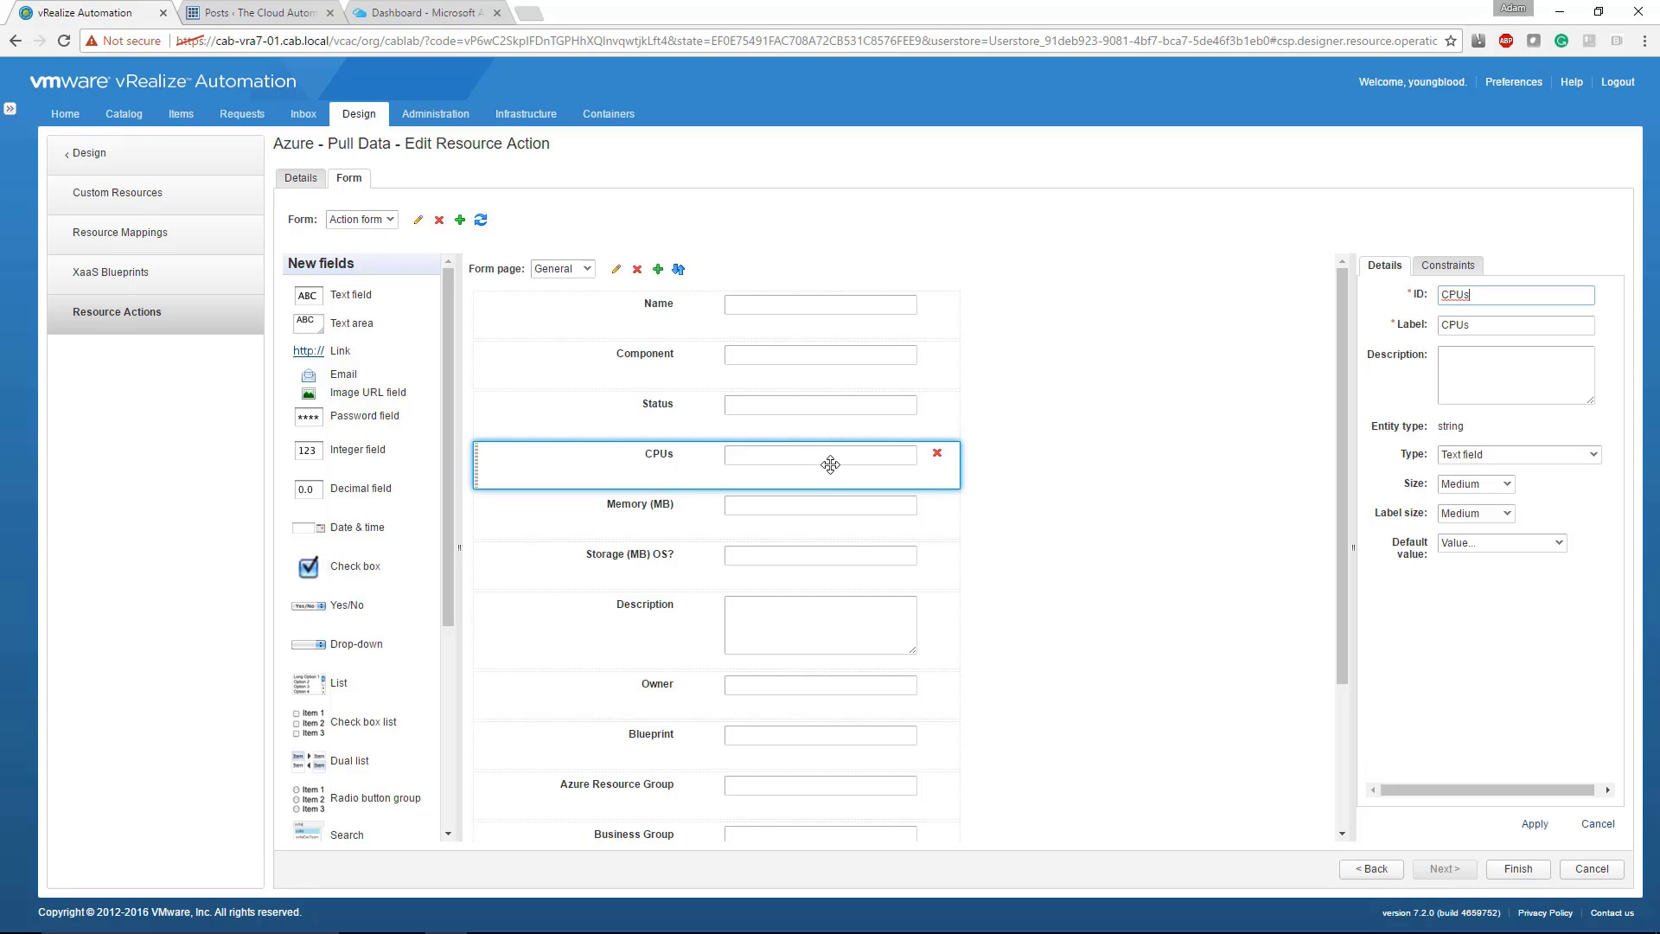
click(1436, 268)
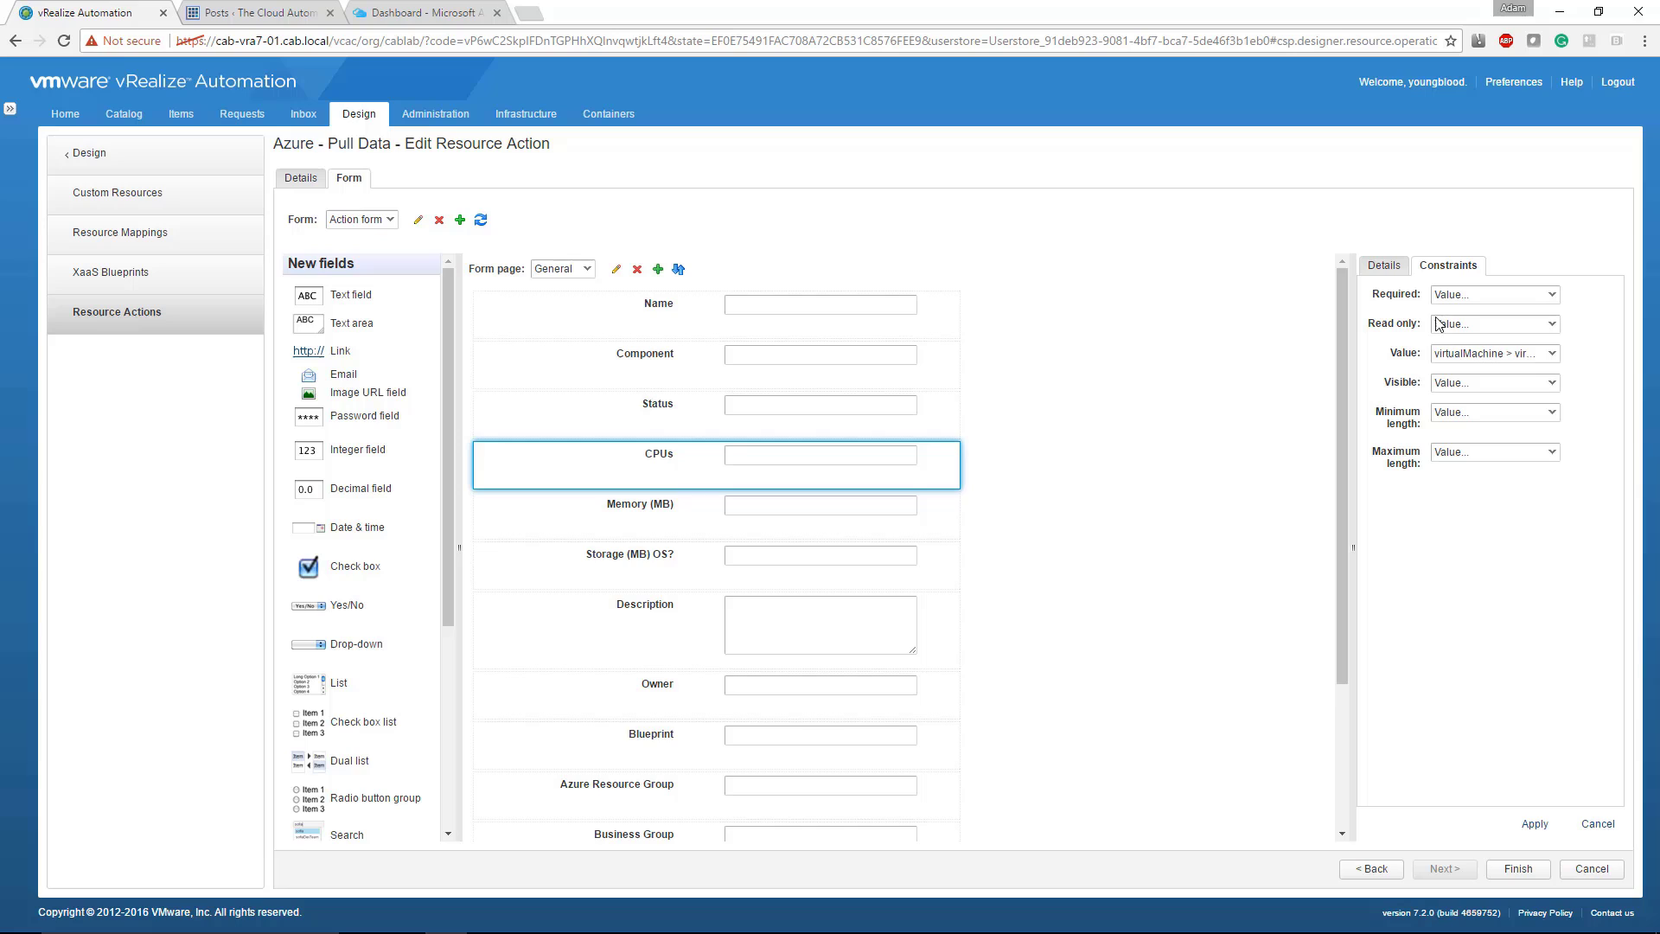
click(1470, 354)
click(1461, 477)
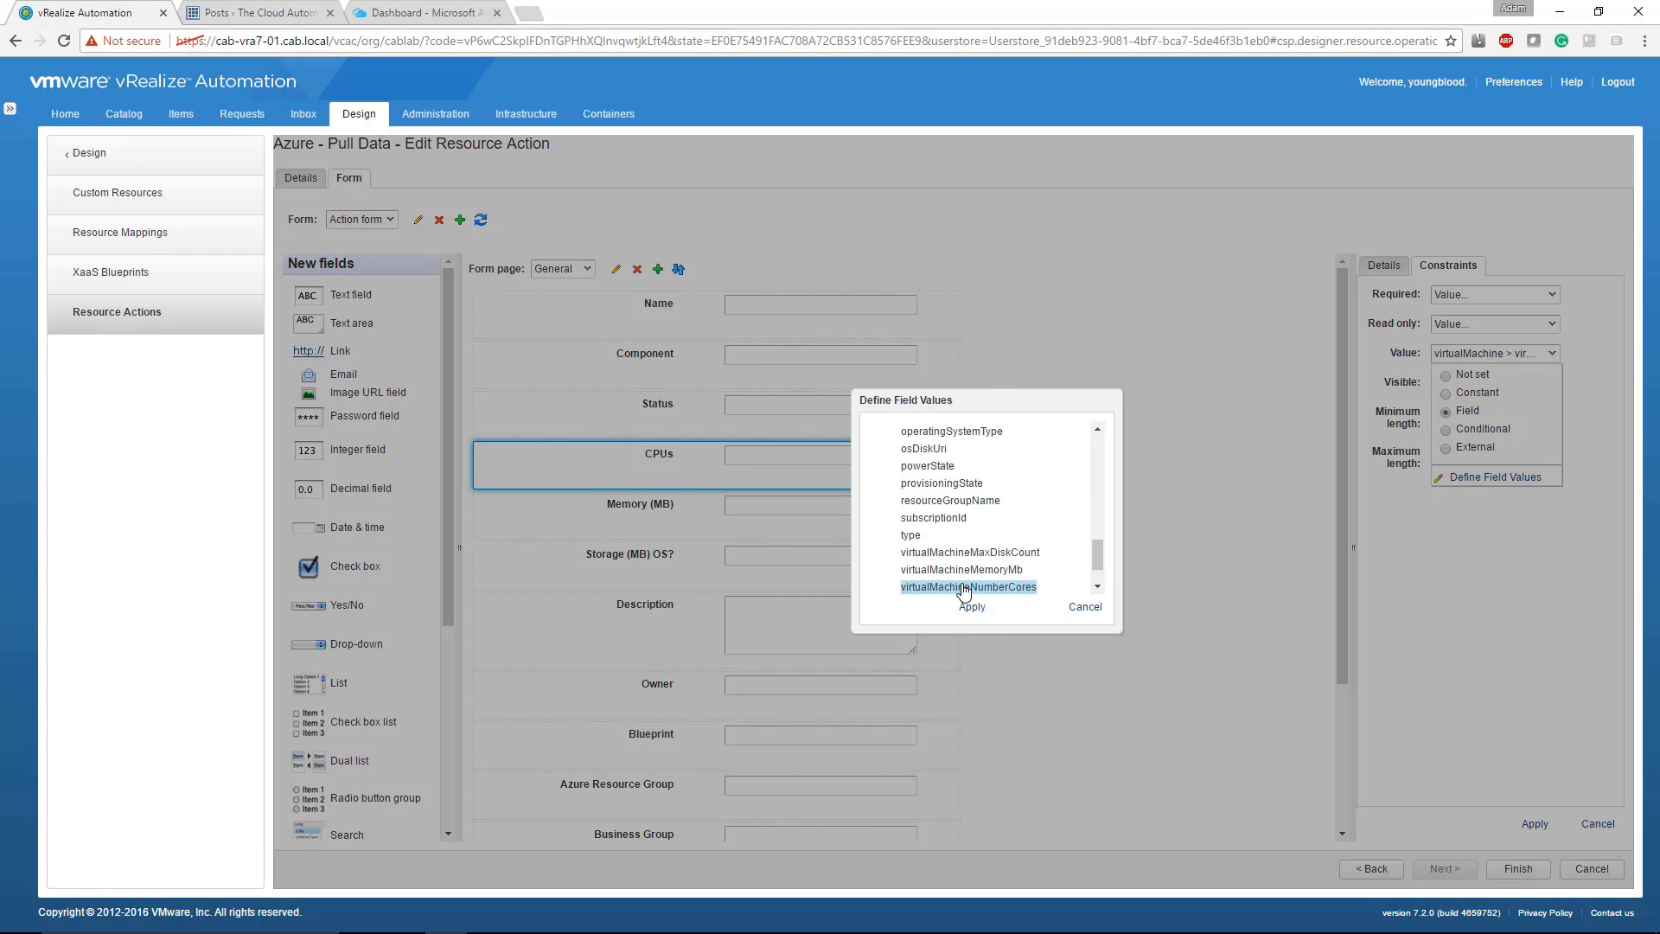
Step: Browse the available field values for CPUs, examining the properties under virtualMachine, resourceGroupObj, connectionObj and virtualMachine (Catalog)
scroll(951, 579, up, 2)
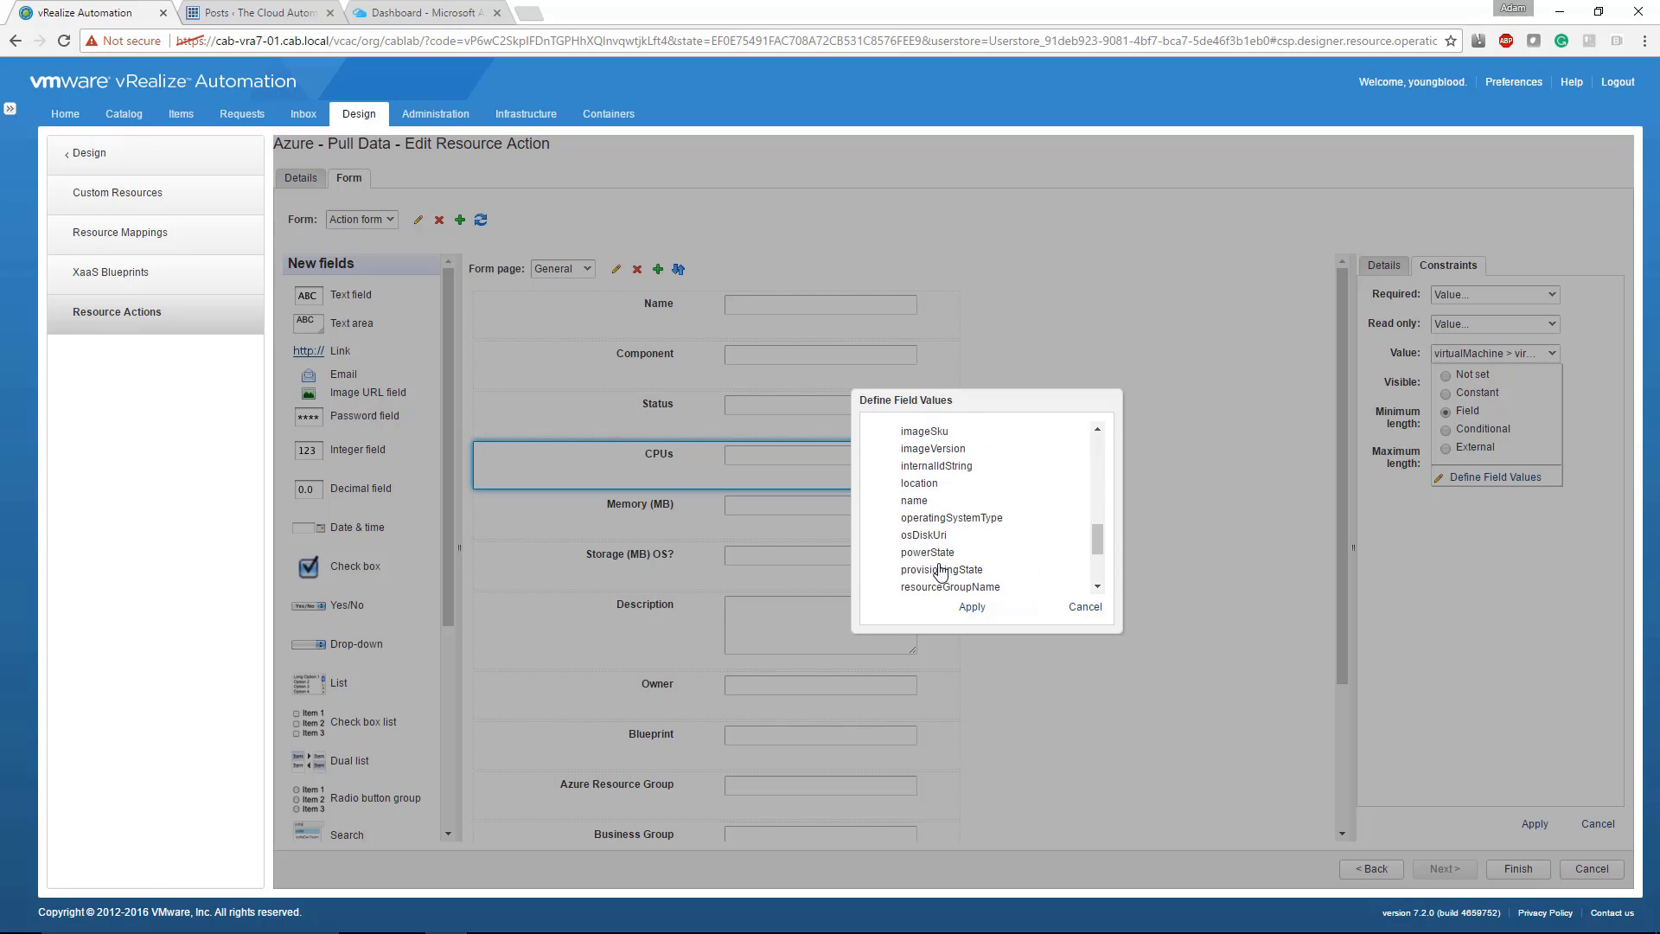
scroll(941, 571, up, 4)
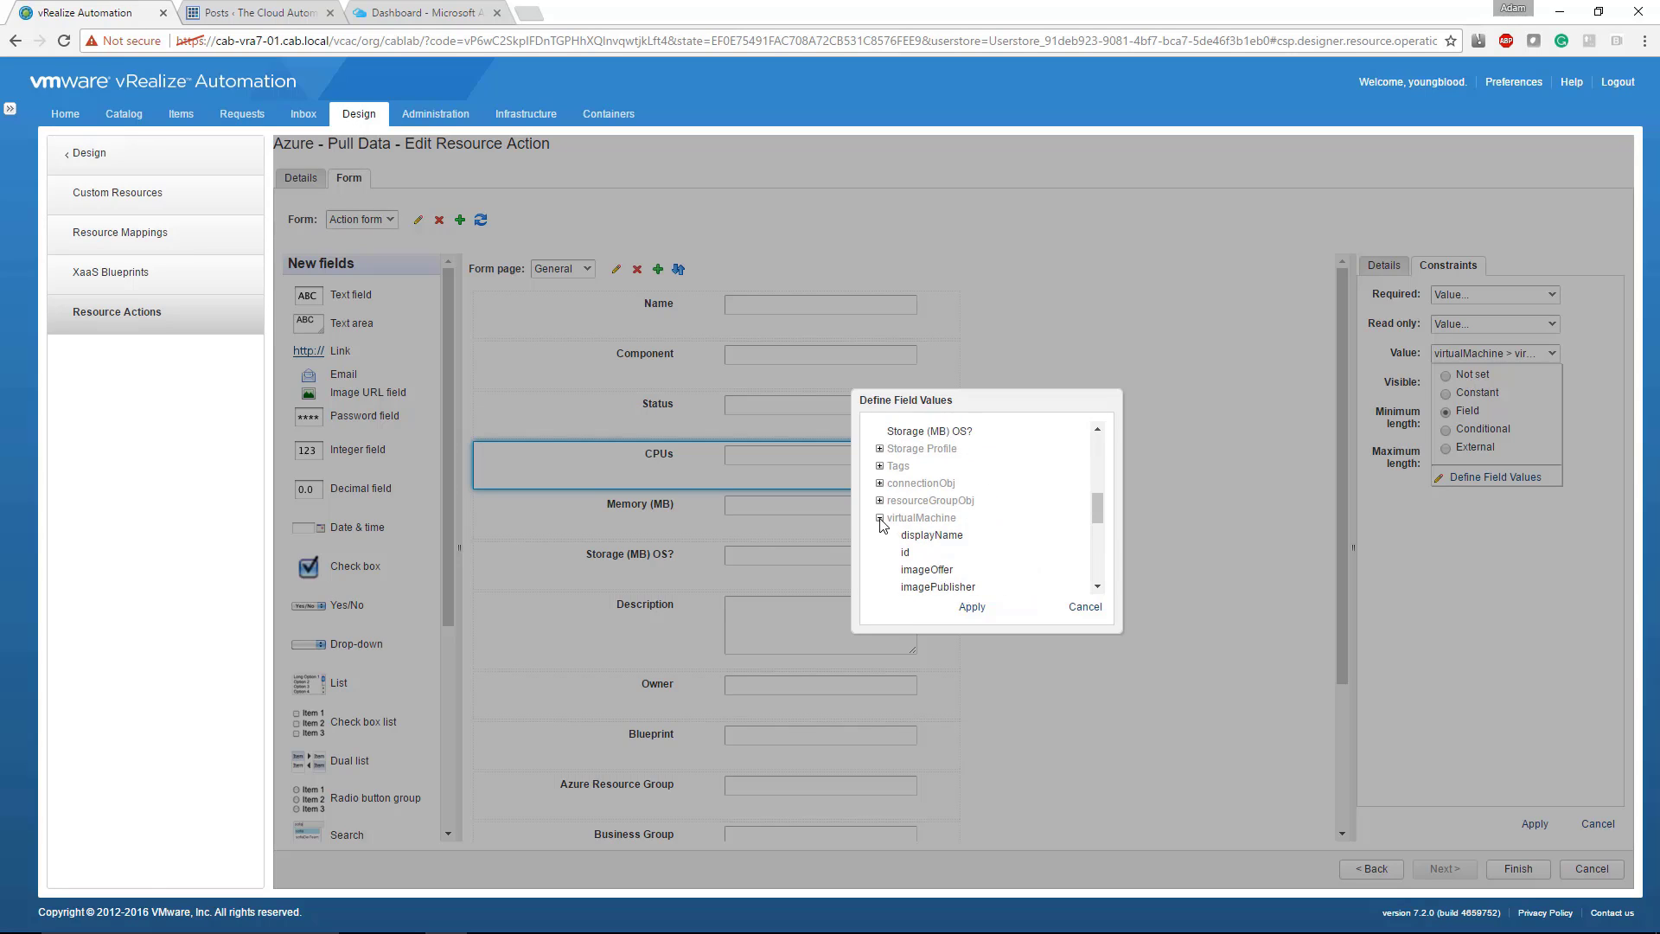
click(880, 518)
click(880, 551)
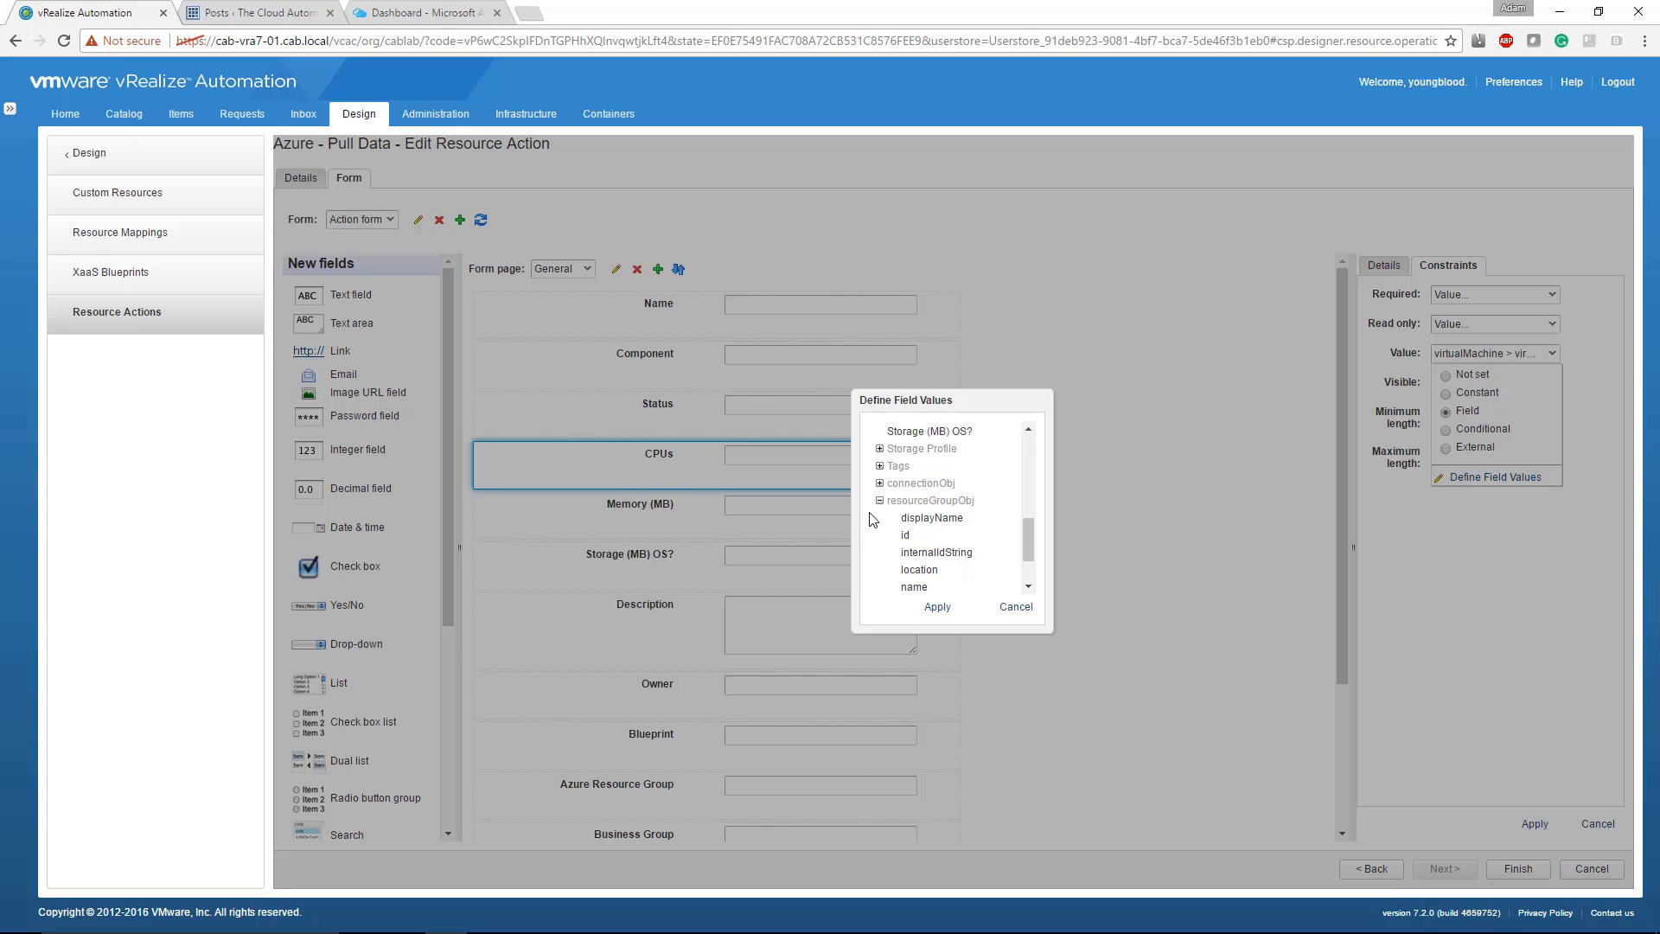
click(879, 500)
click(880, 534)
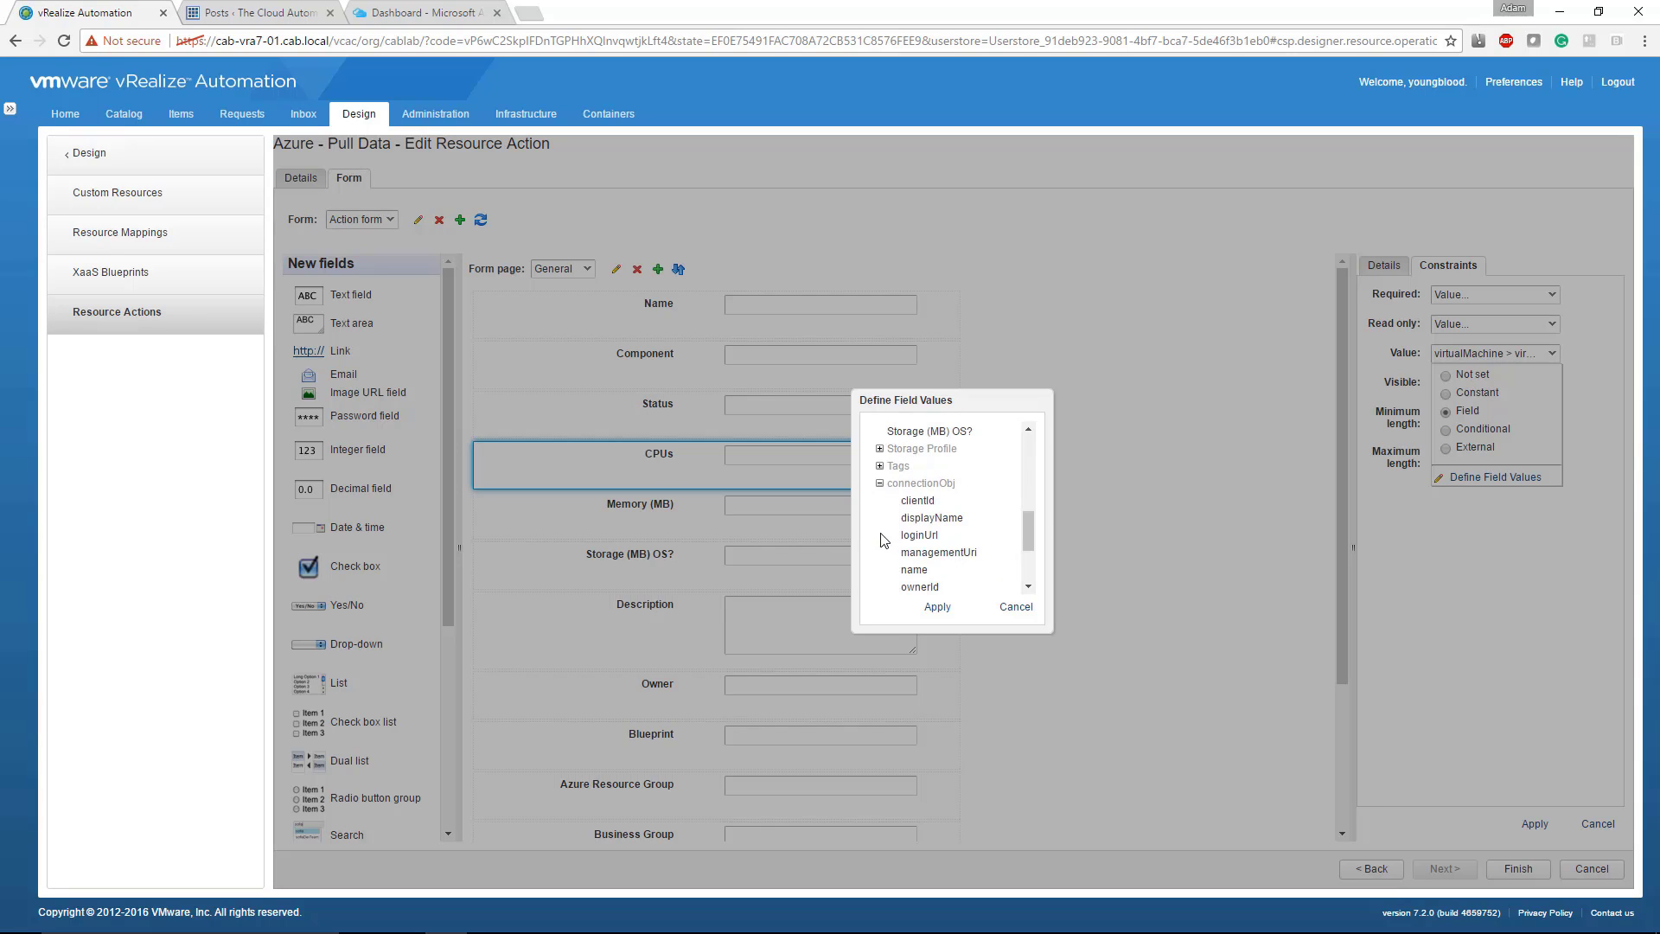
click(879, 483)
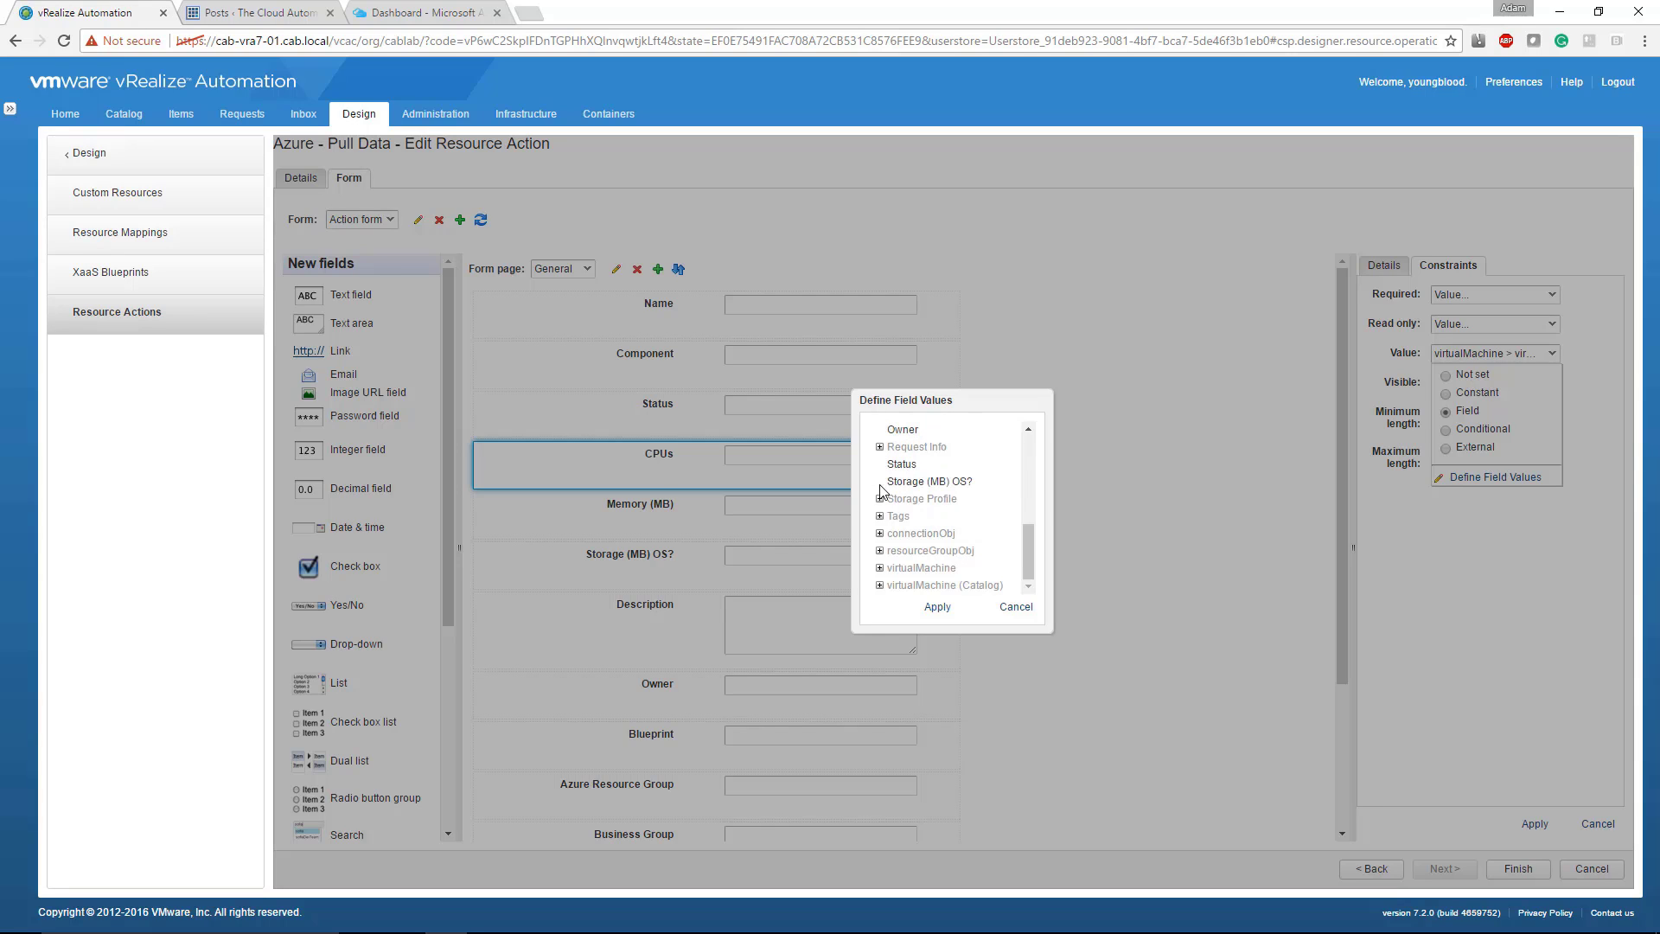
click(879, 587)
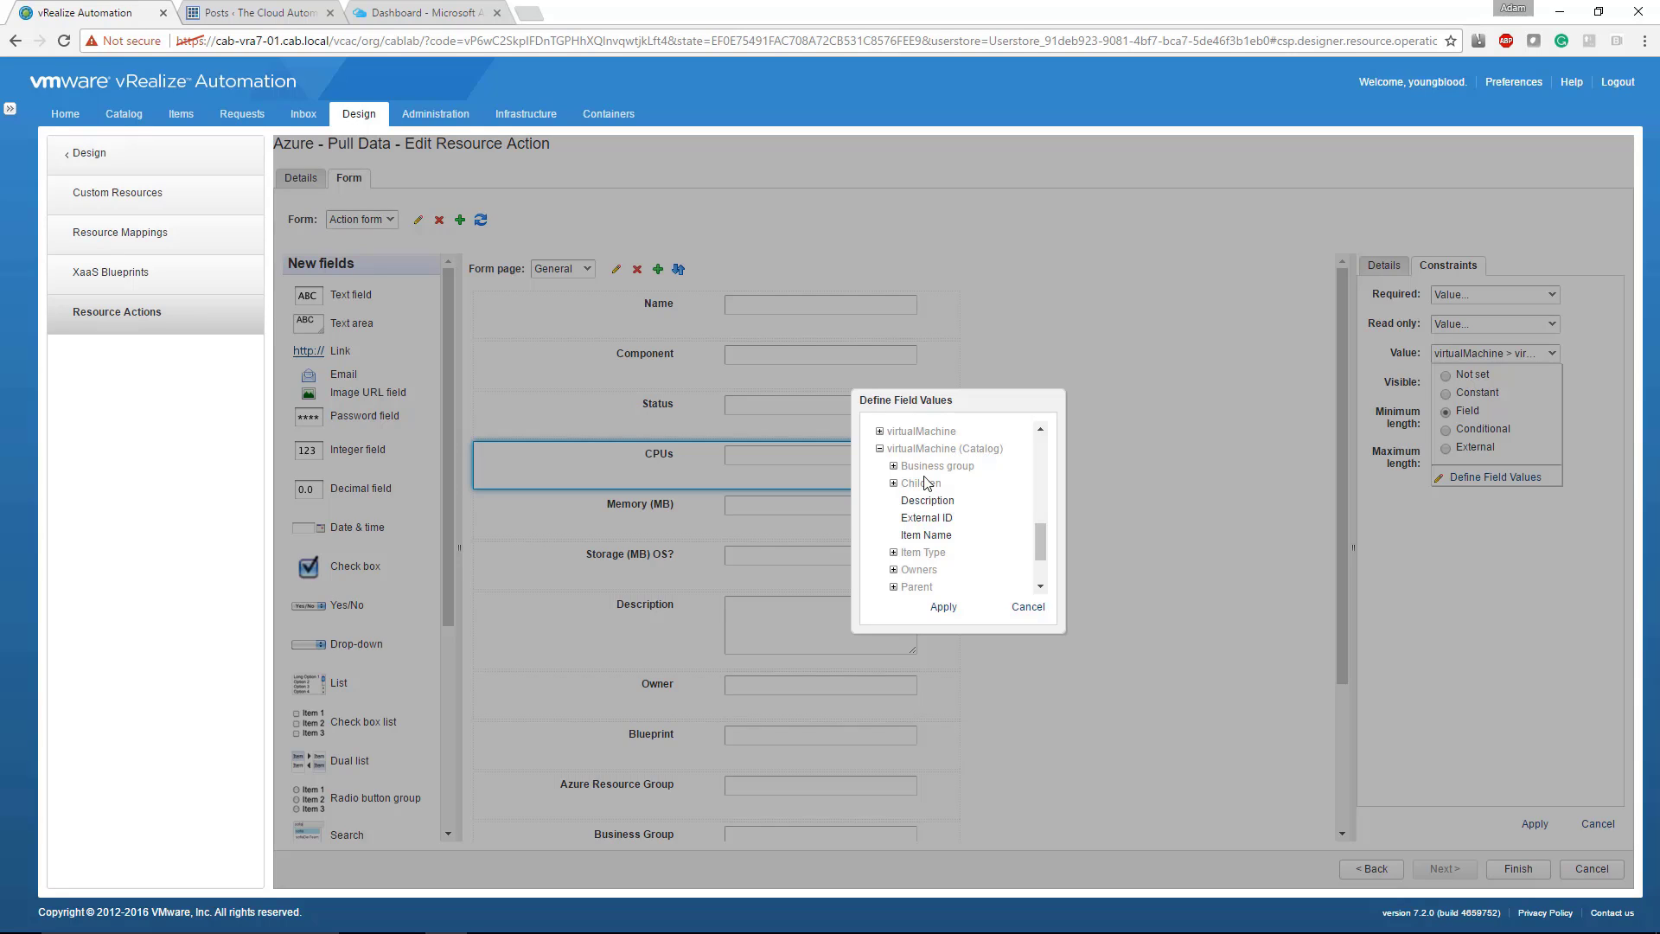
scroll(962, 567, up, 6)
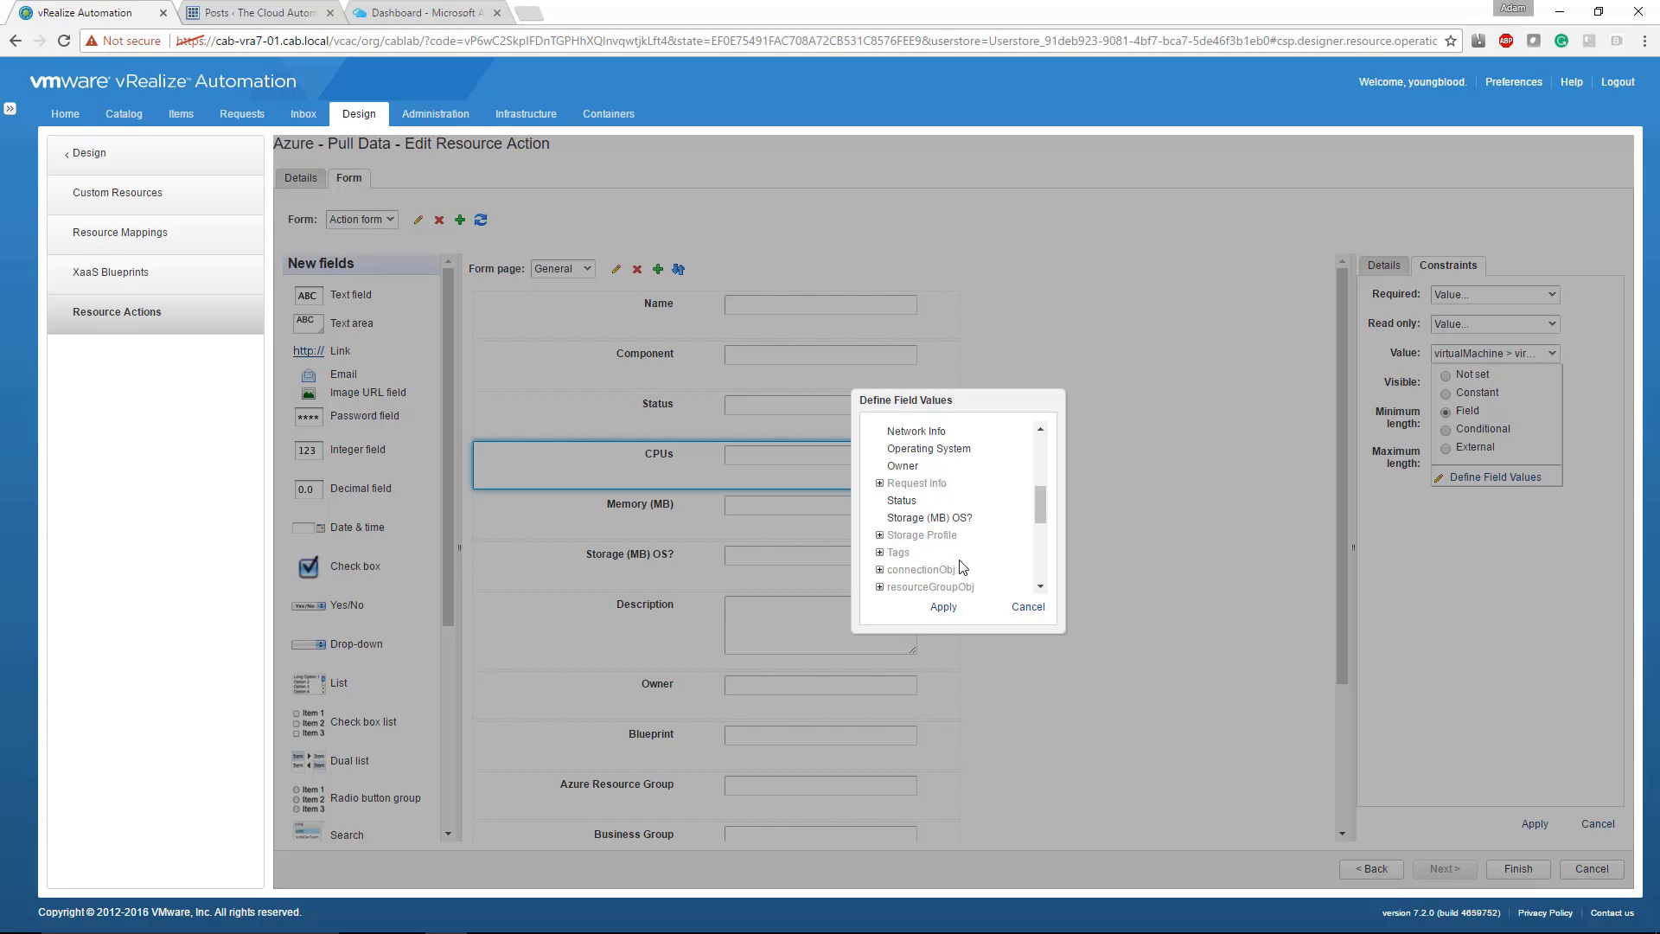
scroll(963, 567, down, 4)
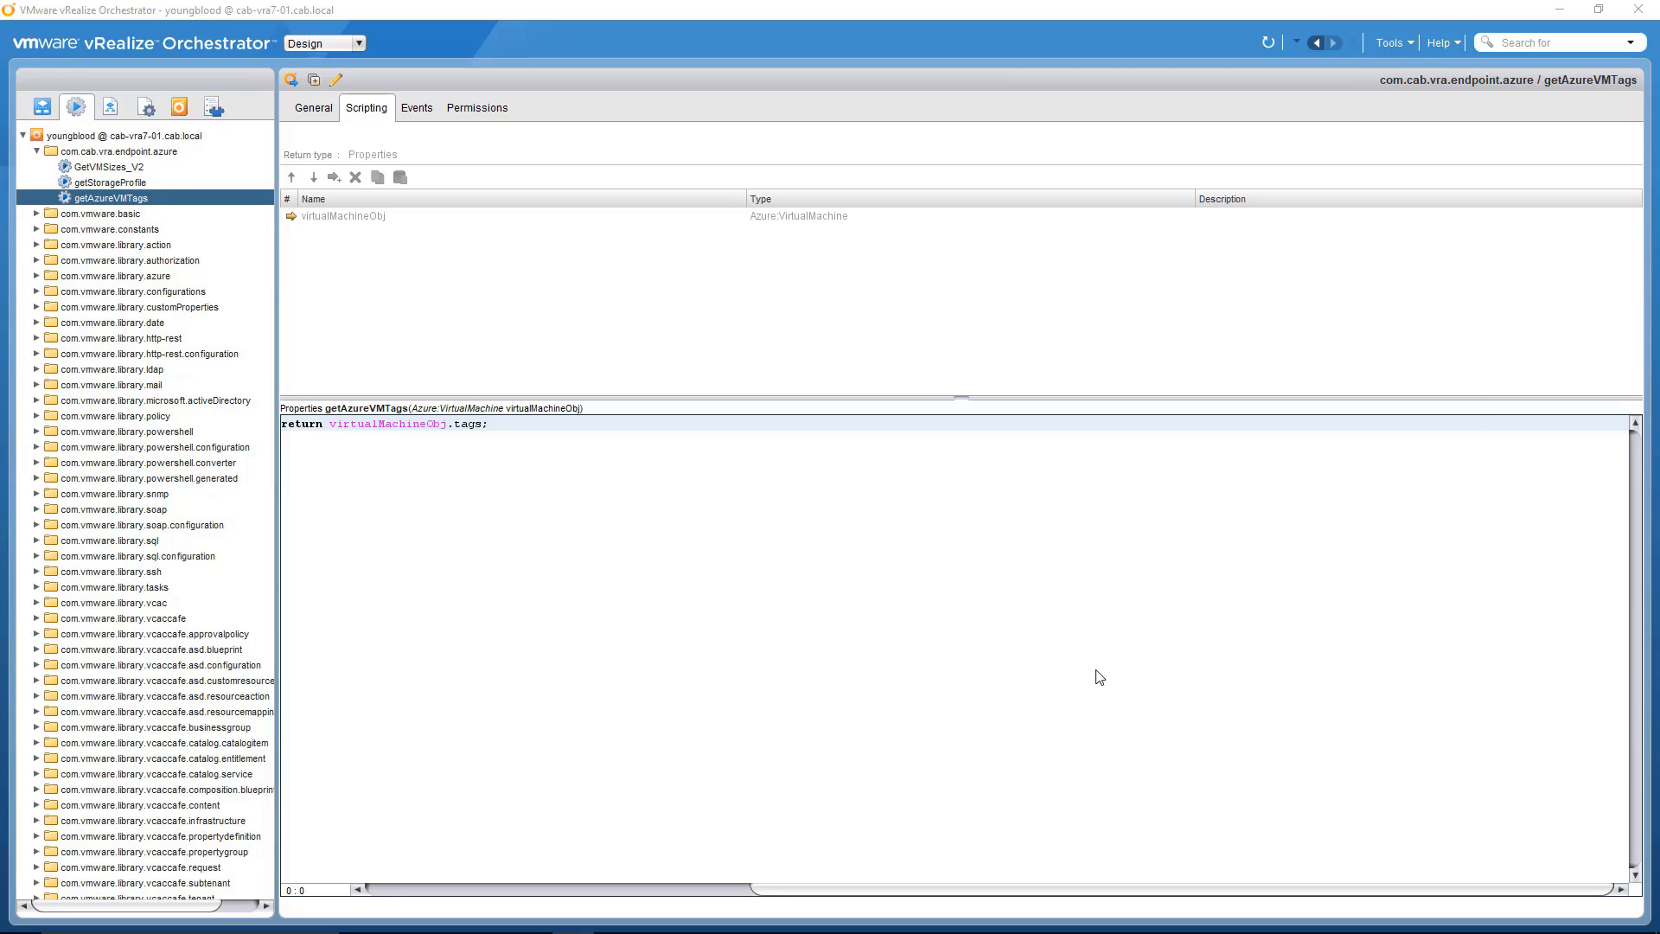
Step: Switch to vRealize Automation to inspect the Tags field's external value and parameter mapping, and return to the getAzureVMTags script in vRealize Orchestrator
key(alt+Tab)
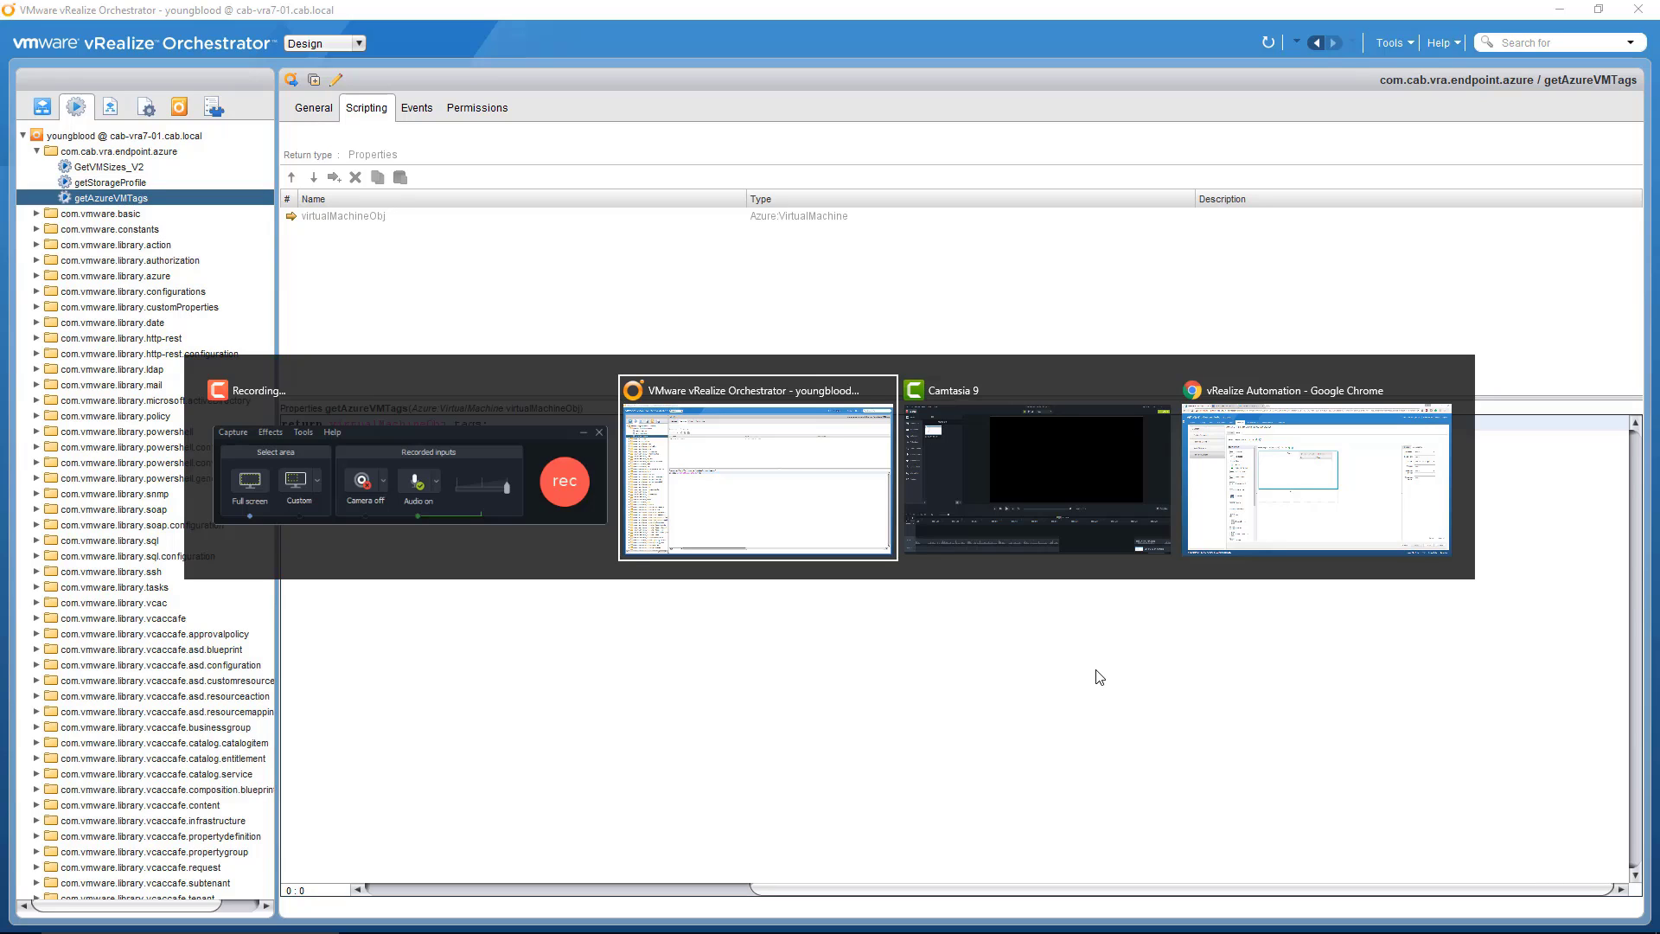
key(alt+Tab)
key(alt+Tab)
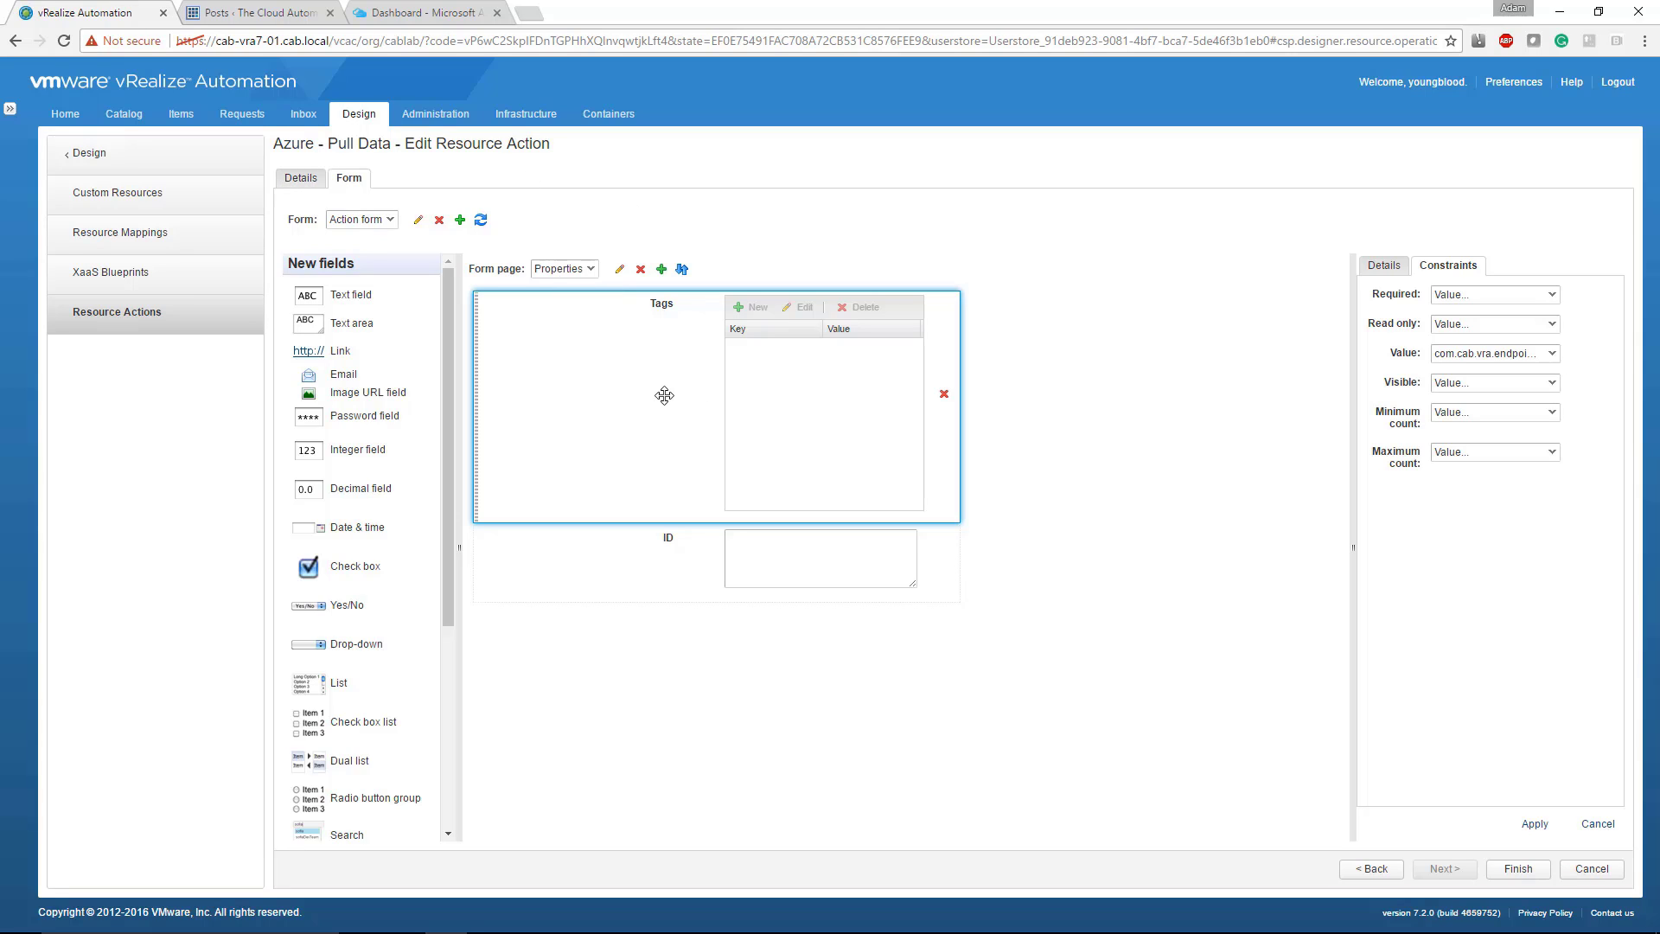
click(1467, 350)
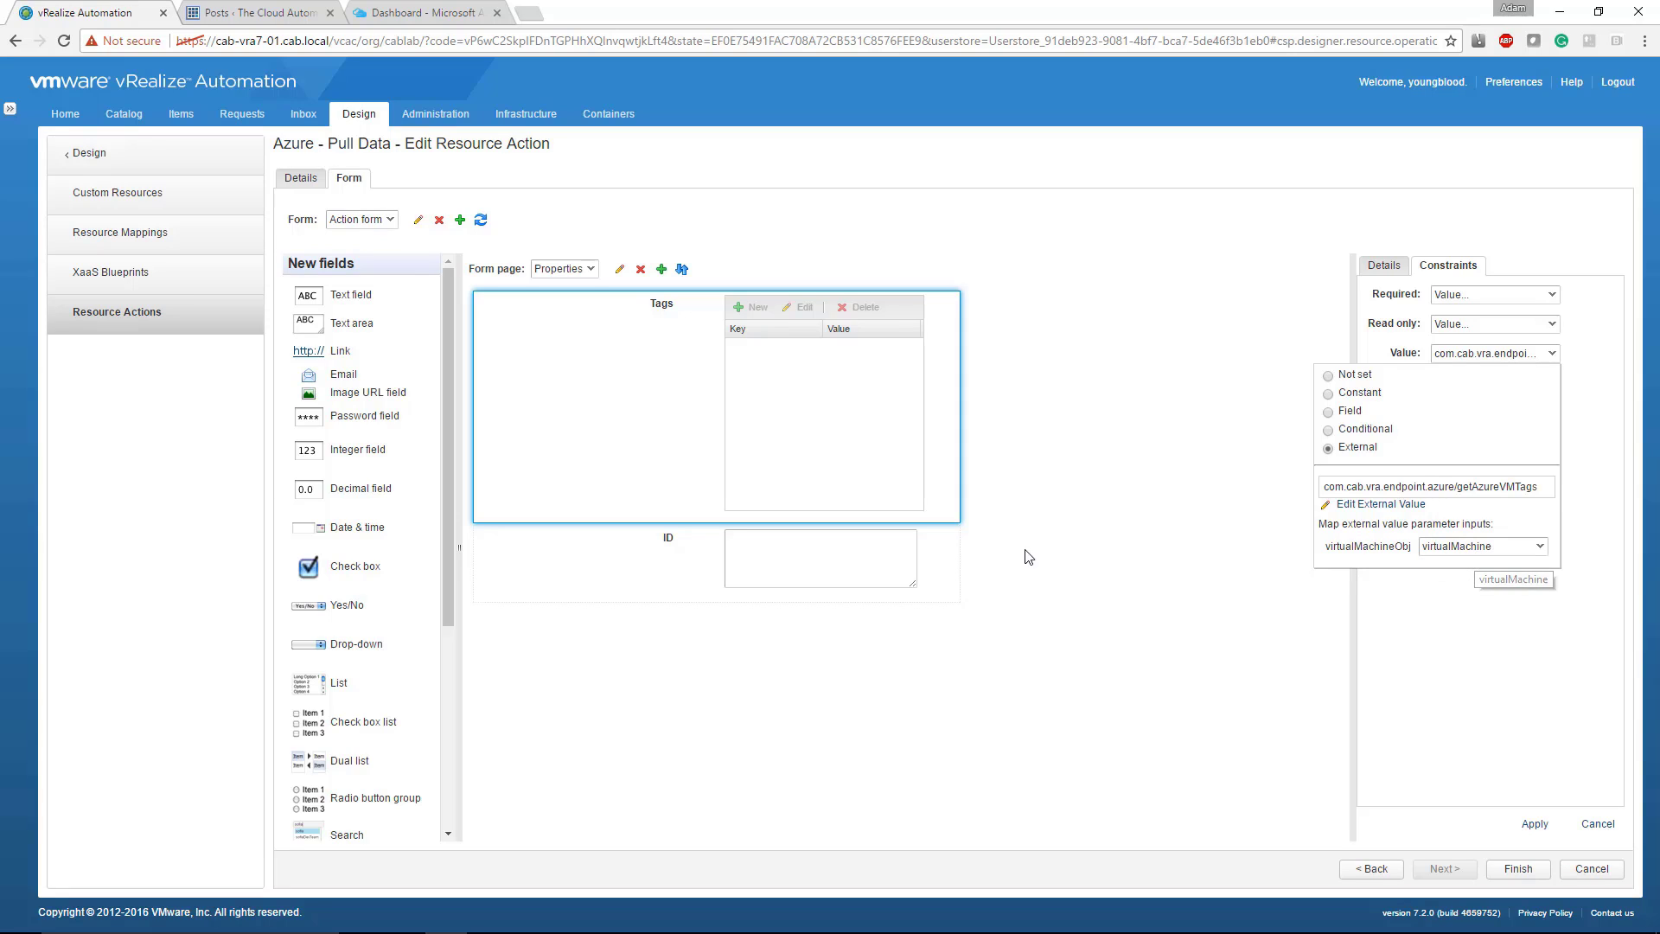
key(alt+Tab)
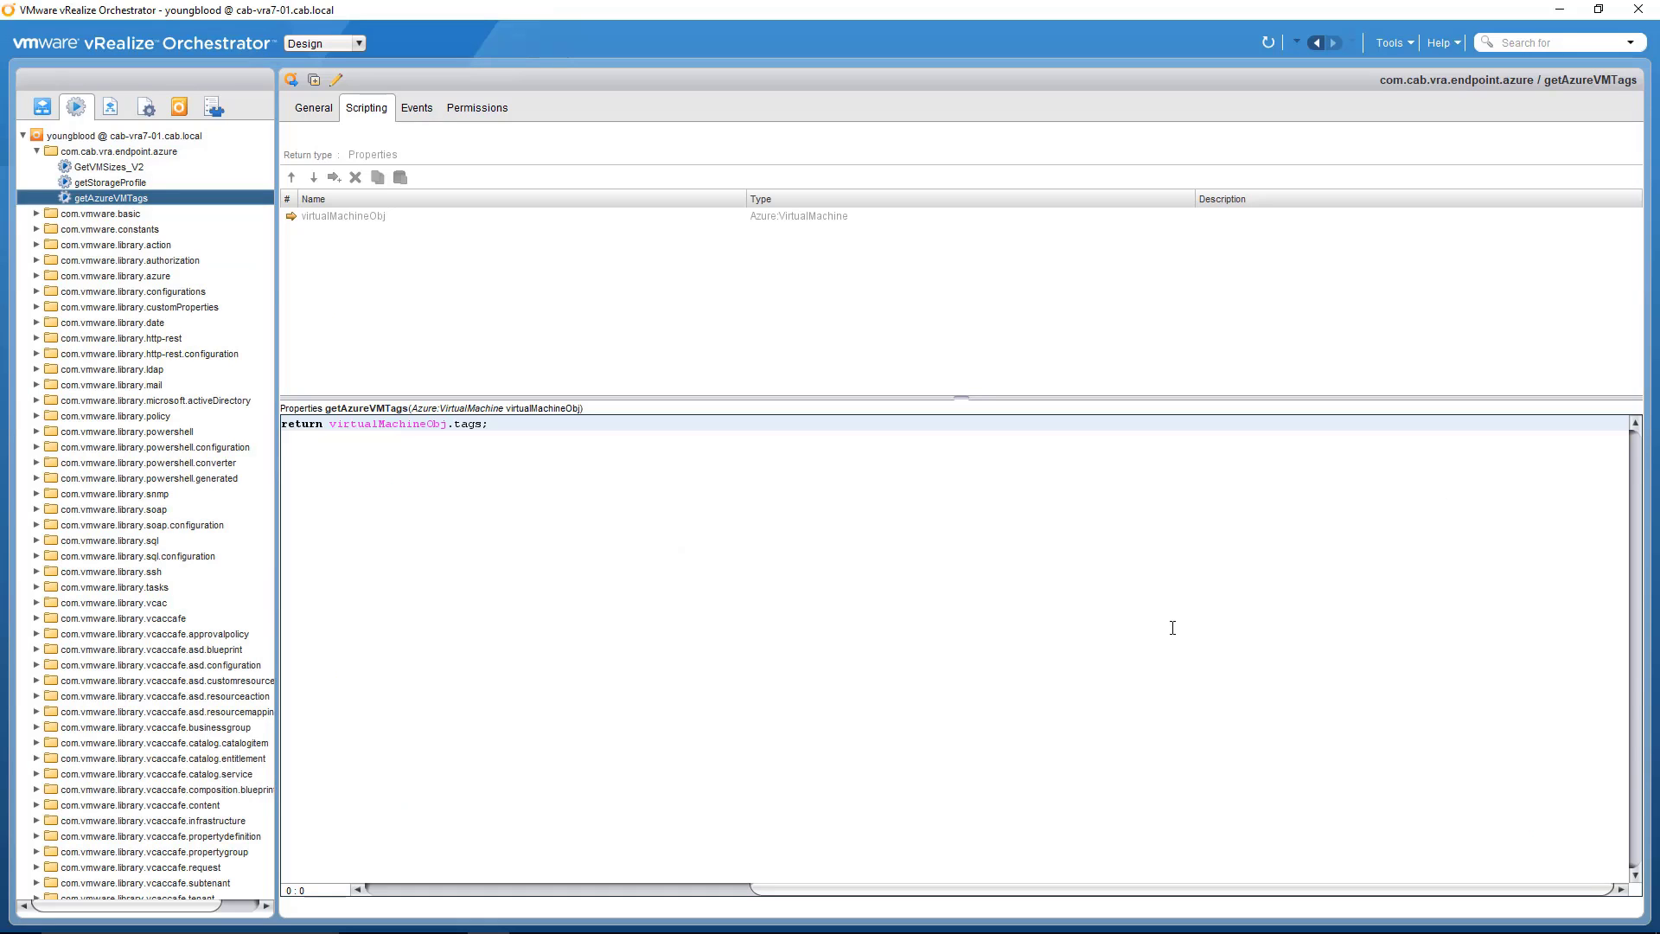